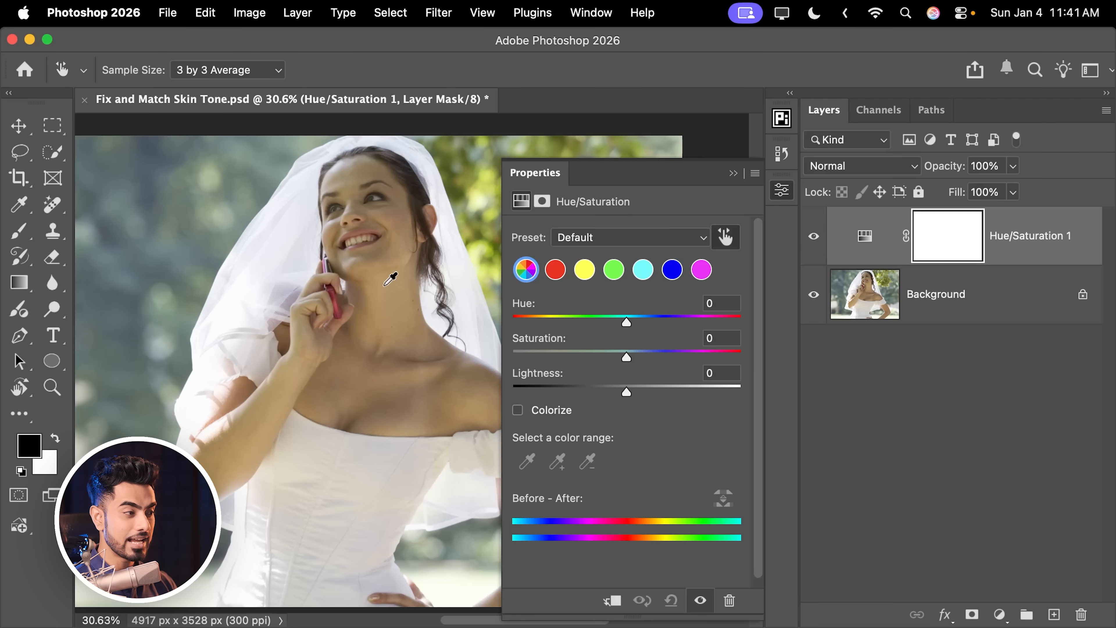
Step: Sample the bride's neck skin with the targeted adjustment tool to pick the skin's color range
left_click(393, 294)
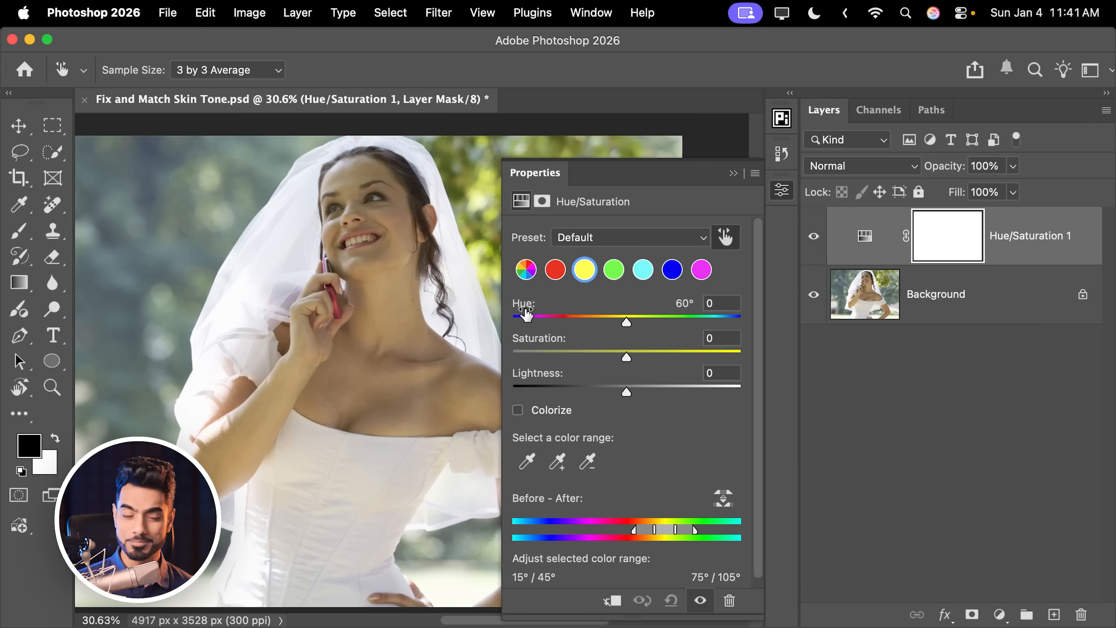
left_click(729, 242)
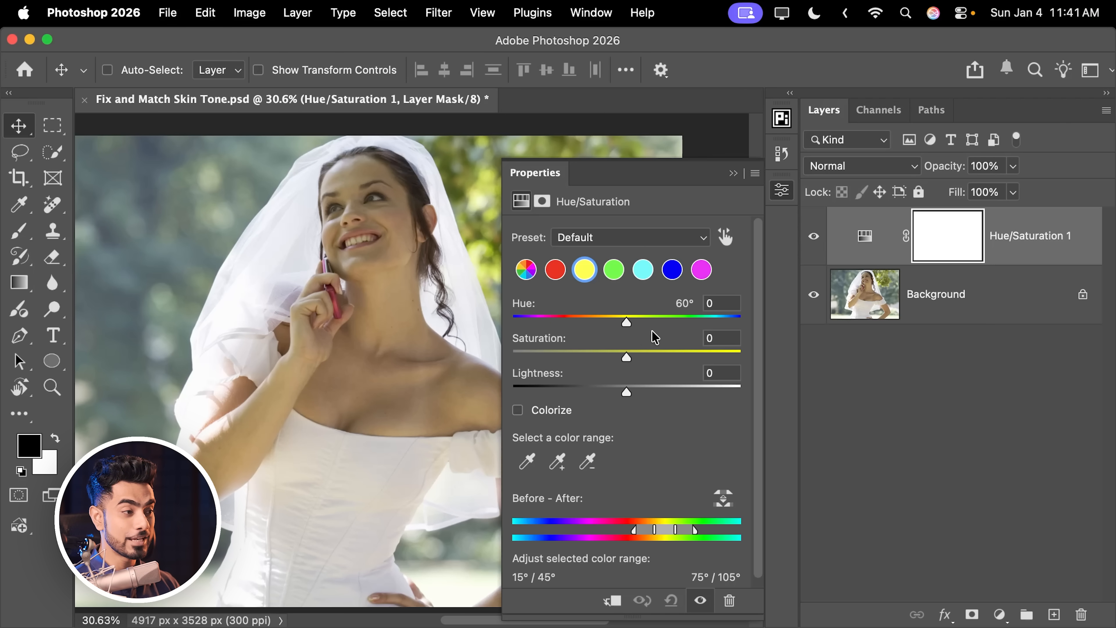
Step: Preview with Hue +180 and Saturation +100 and narrow the selected color range sliders to isolate the skin
left_click_drag(627, 322, 742, 323)
left_click_drag(626, 357, 765, 356)
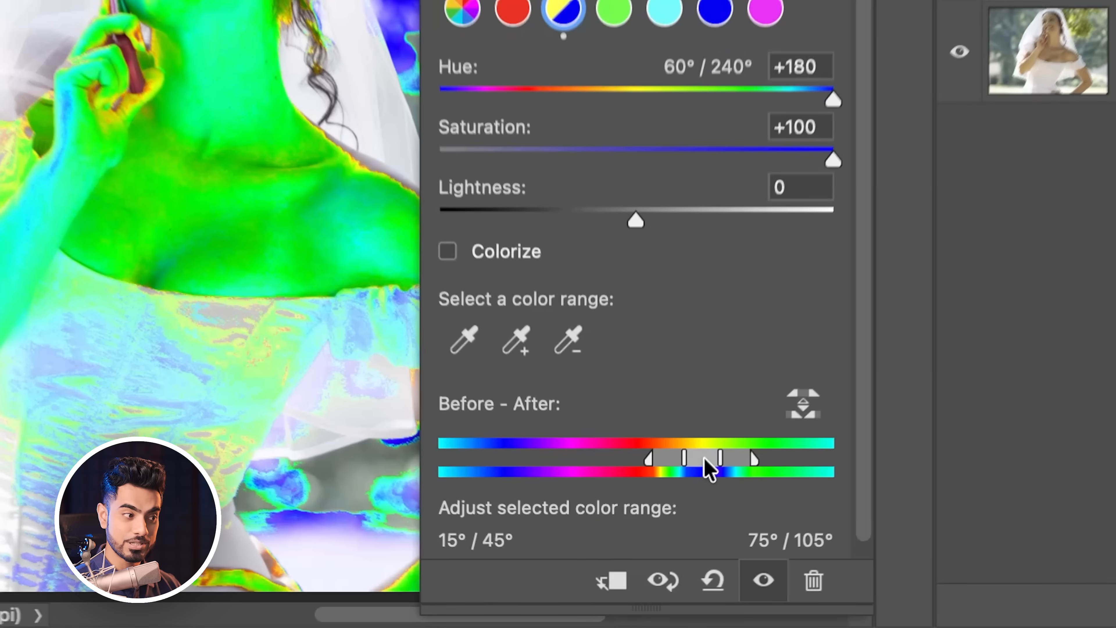
left_click_drag(667, 536, 659, 538)
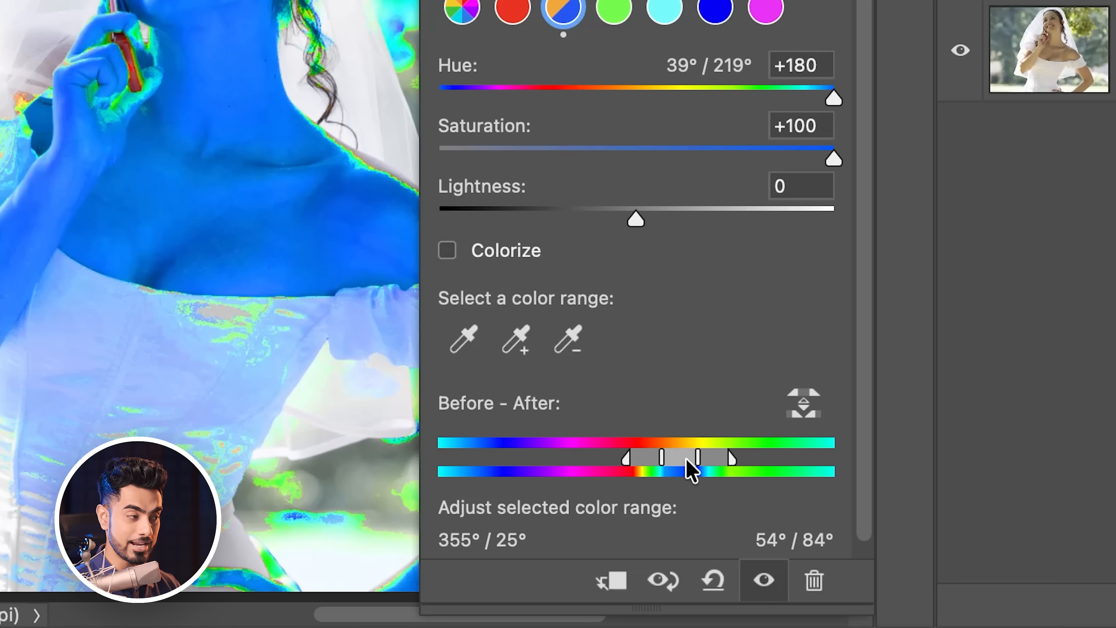
left_click_drag(686, 459, 718, 459)
left_click_drag(679, 459, 691, 458)
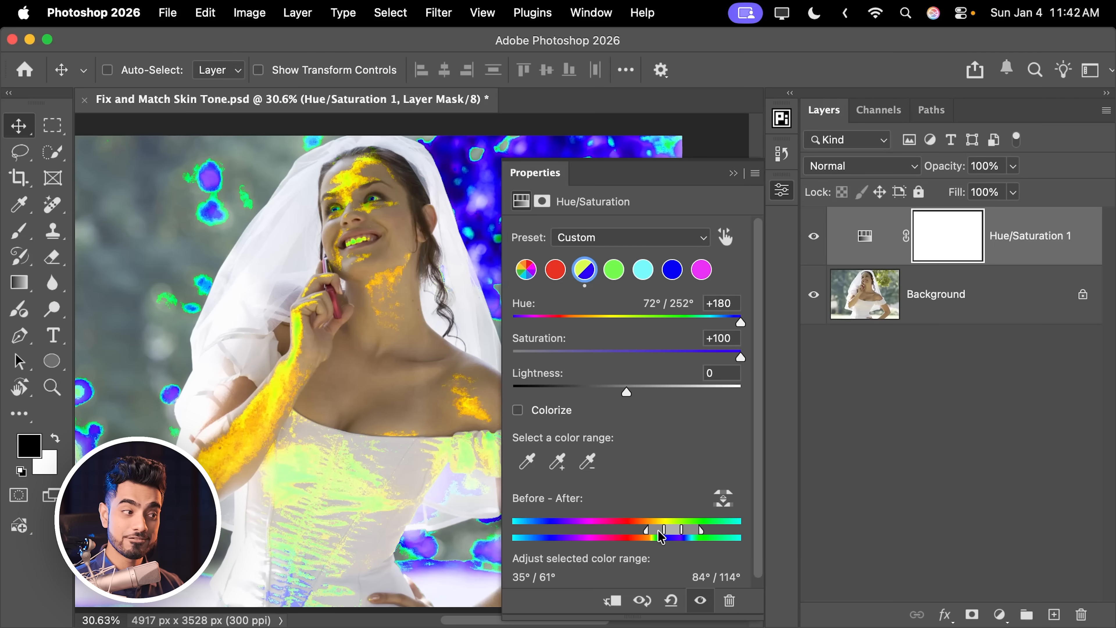
left_click_drag(661, 536, 684, 533)
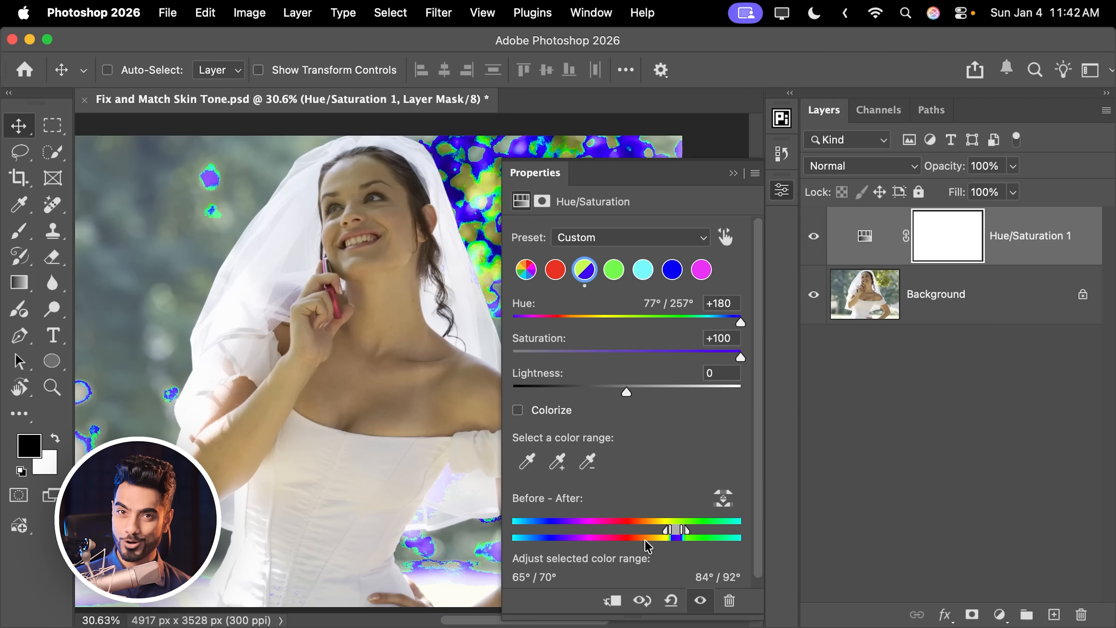
mouse_move(690, 535)
left_mouse_down()
mouse_move(619, 537)
mouse_move(691, 534)
left_mouse_up()
left_click_drag(620, 534, 616, 534)
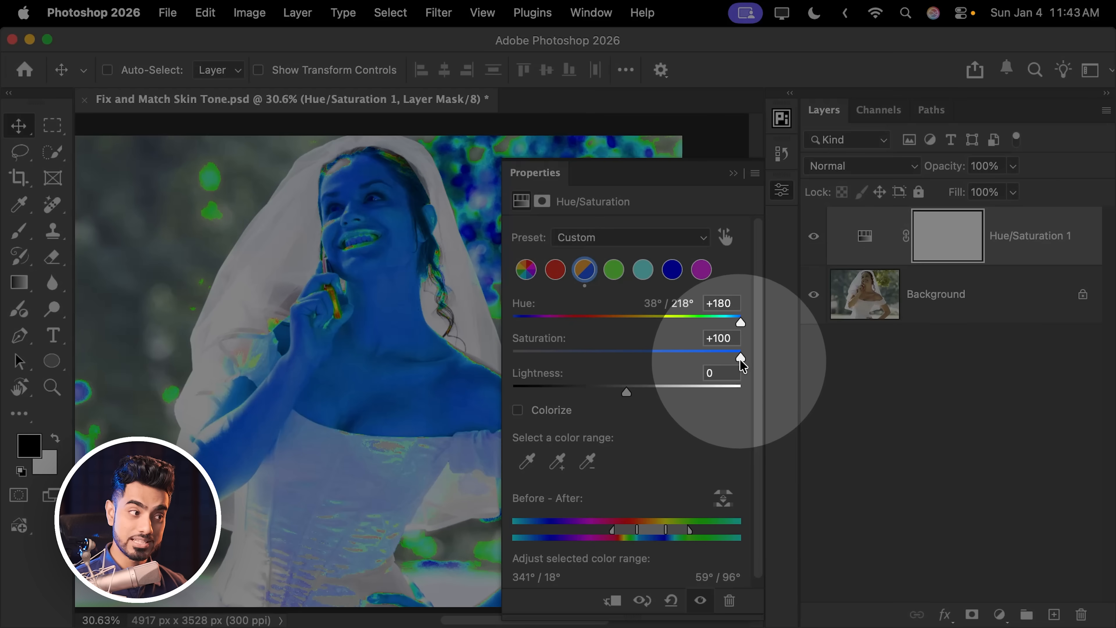
Step: Reset Saturation and Hue back to 0, keeping the adjusted skin color range
double_click(738, 358)
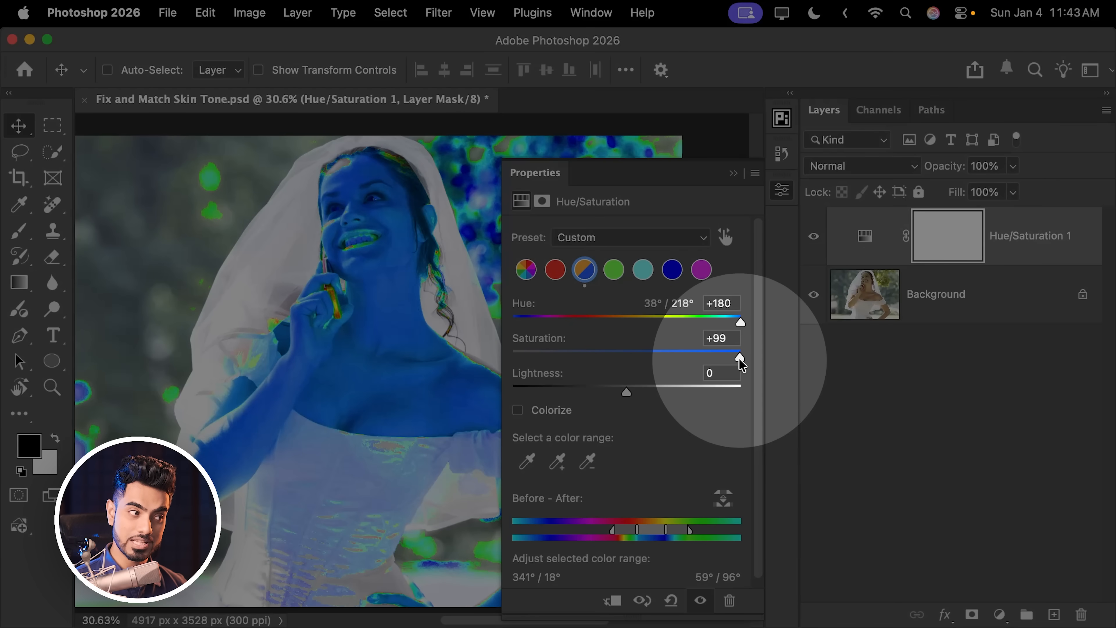
left_click(739, 321)
double_click(740, 323)
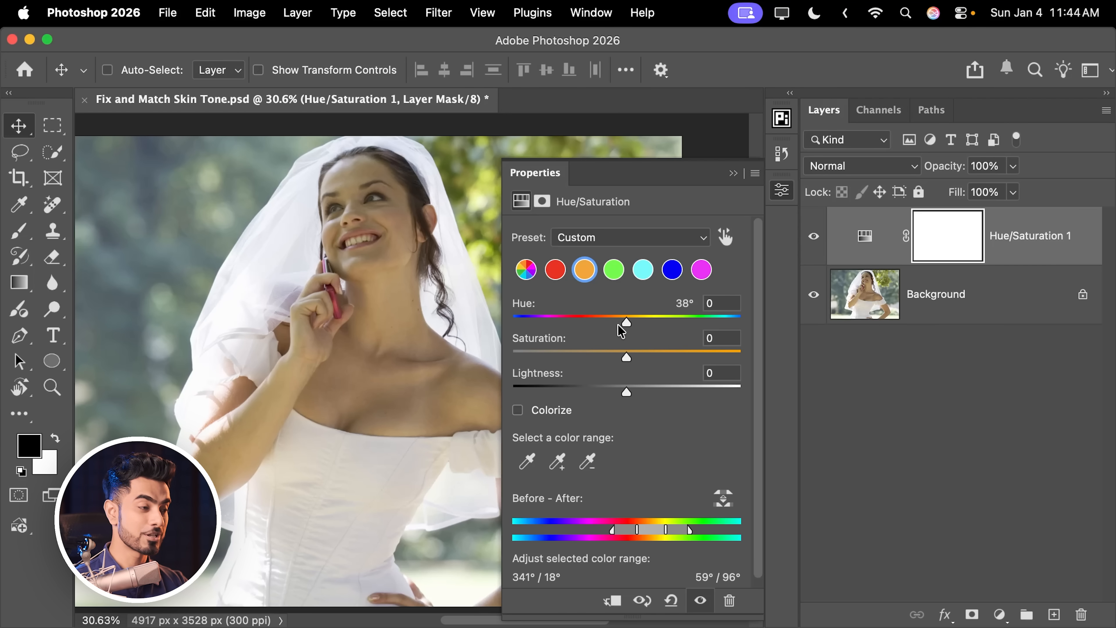
Step: Set Hue to -13, Lightness to +22 and Saturation to +10 for the skin range
mouse_move(628, 321)
left_mouse_down()
mouse_move(636, 323)
mouse_move(610, 326)
left_mouse_up()
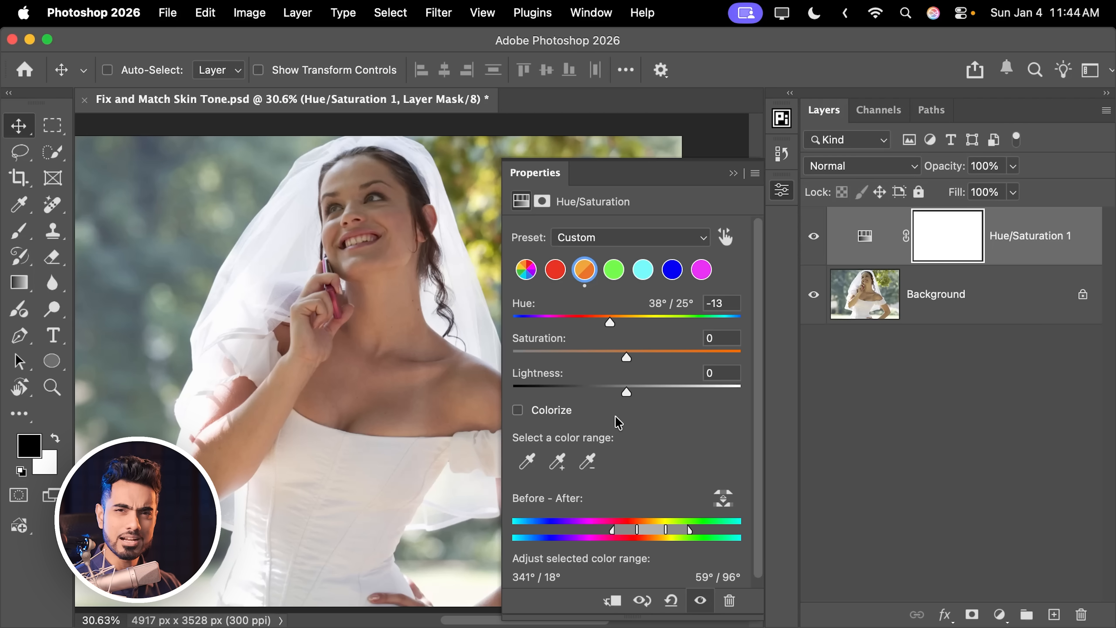
left_click_drag(626, 389, 651, 389)
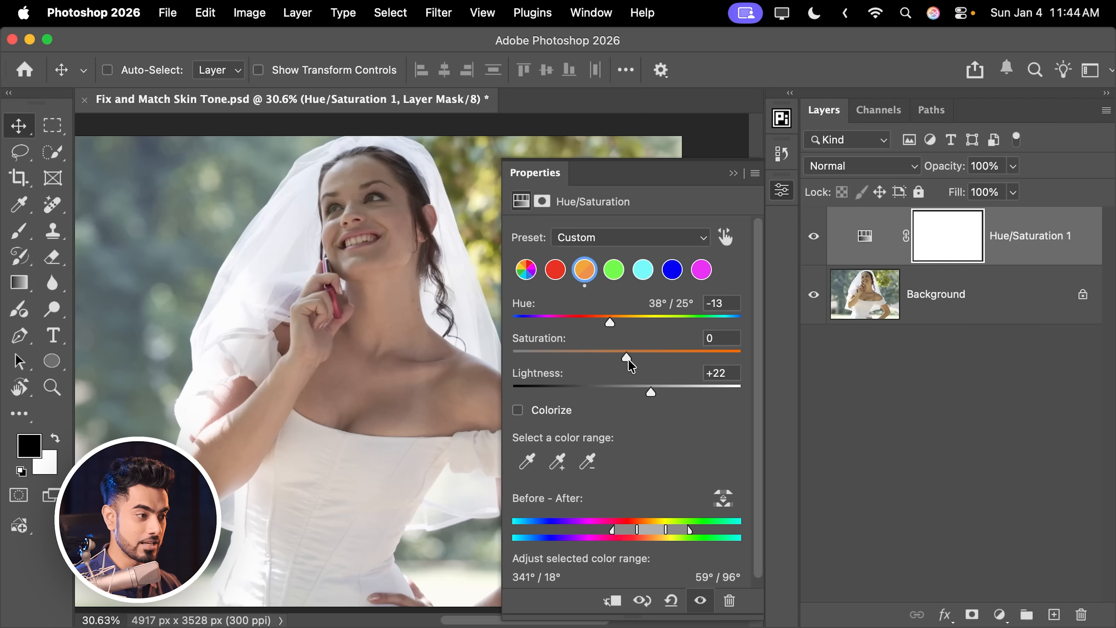
left_click_drag(628, 360, 638, 357)
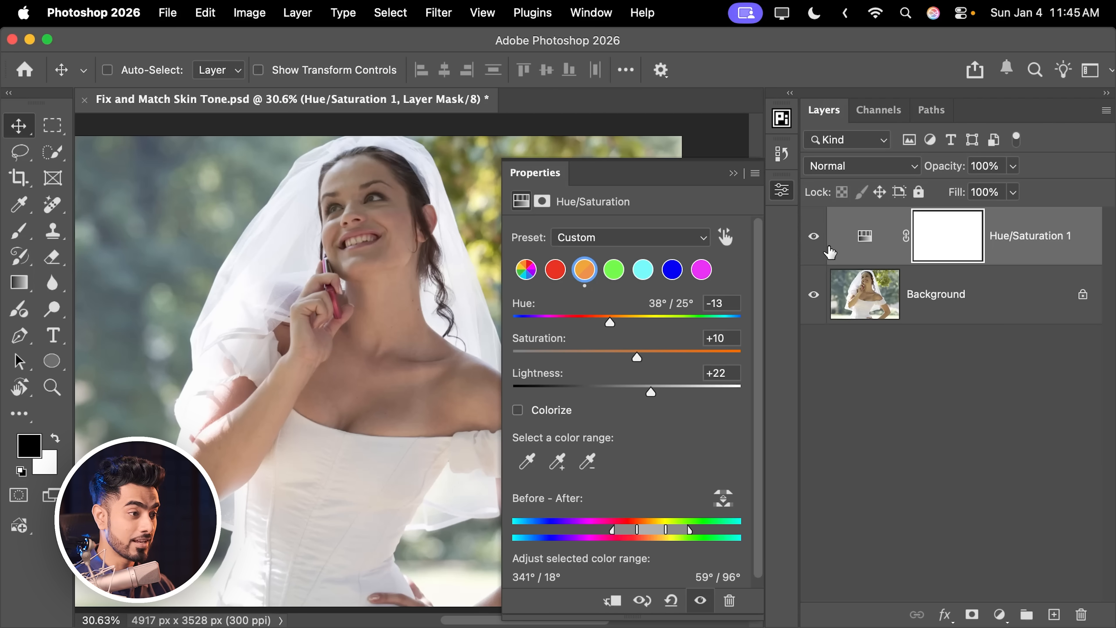
Step: Toggle the Hue/Saturation 1 layer's visibility to compare before and after
left_click(812, 238)
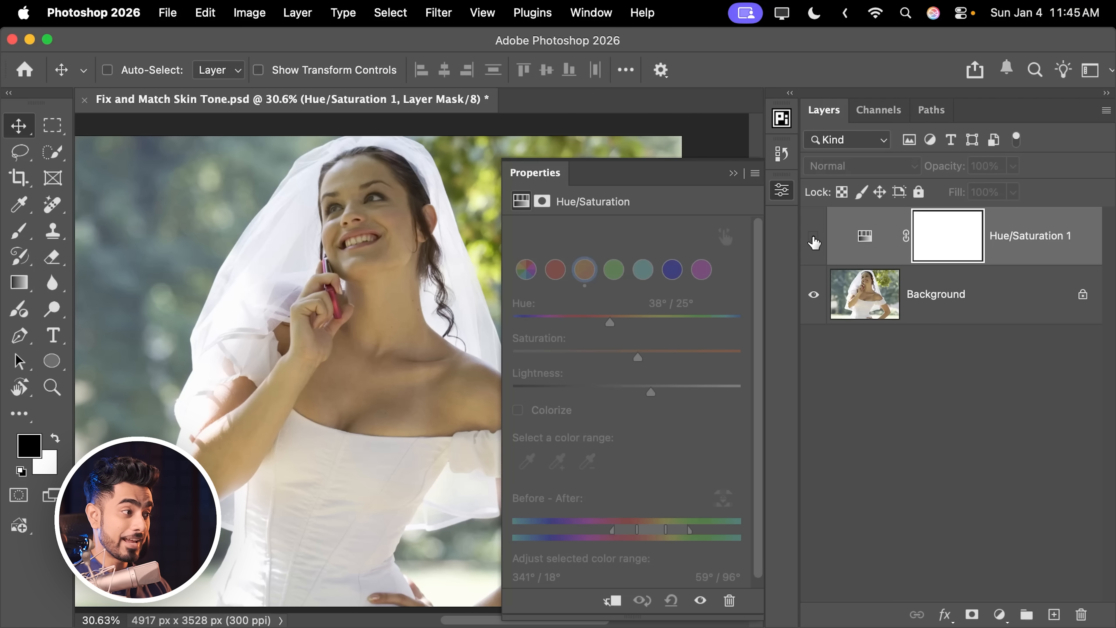
left_click(814, 239)
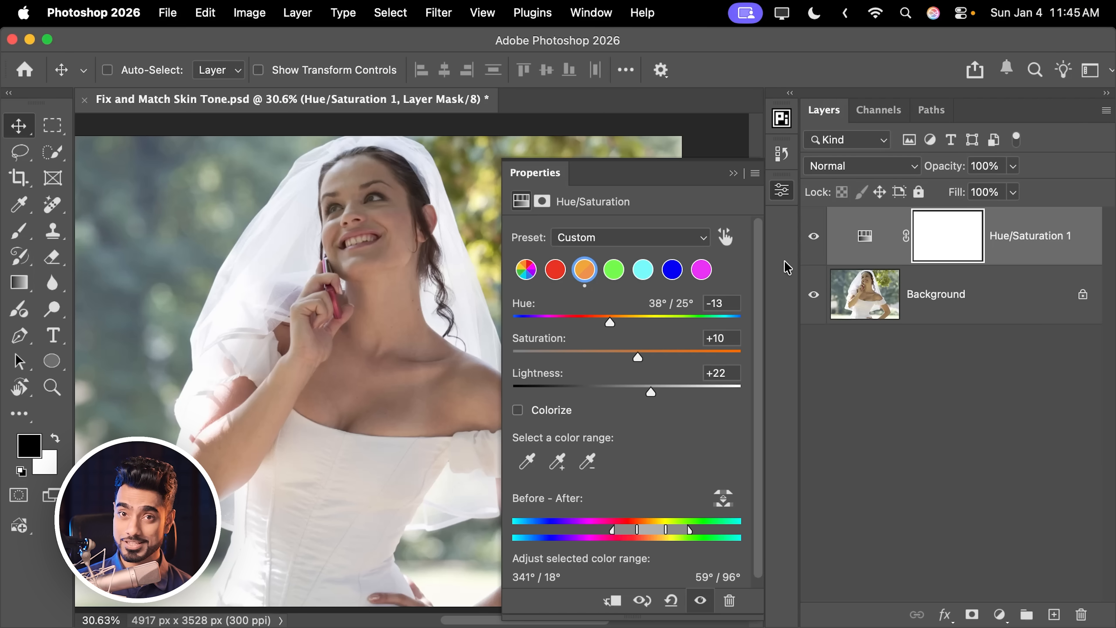
Step: Select the Hue/Saturation 1 layer mask and invert it to black
left_click(952, 236)
key("super+i")
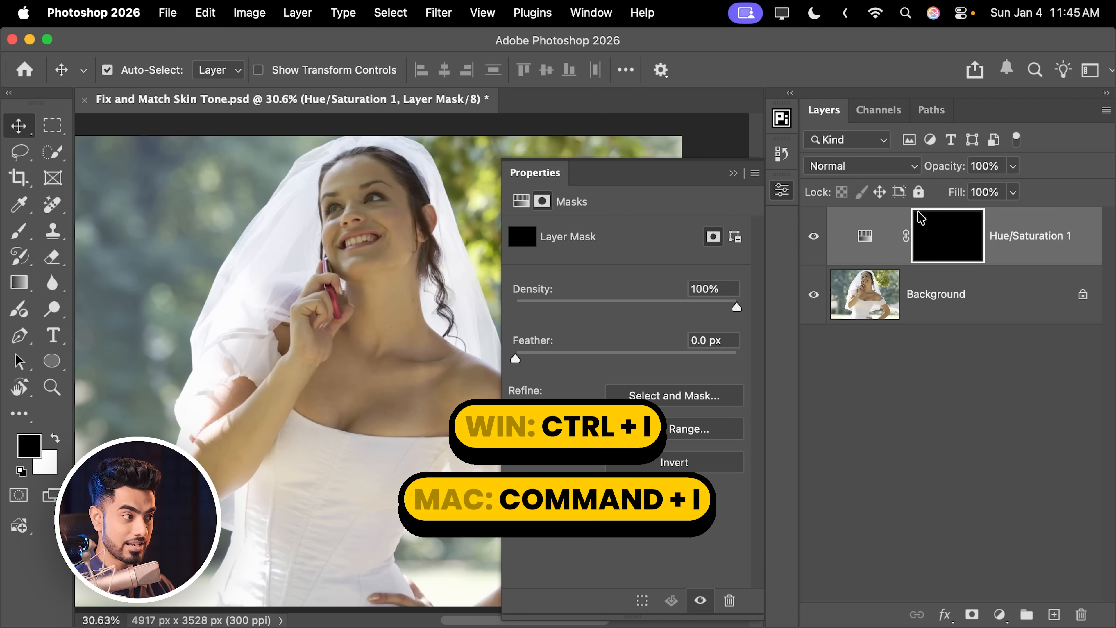
Step: Paint white on the mask with a soft brush over the face, neck, chest and arms
key("b")
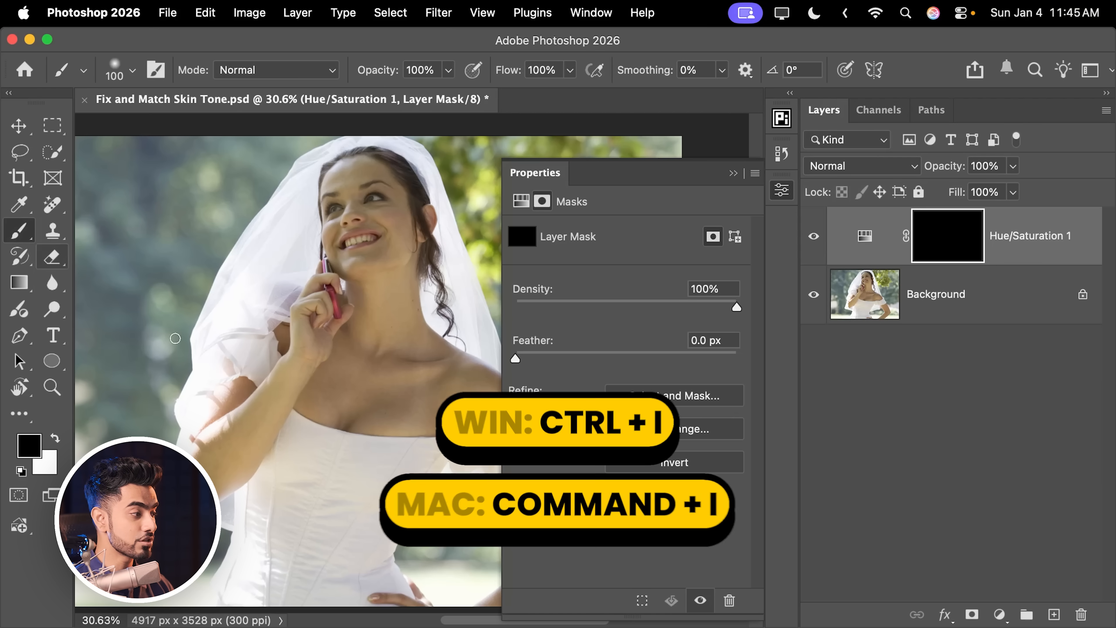
left_click_drag(179, 409, 198, 409)
key("x")
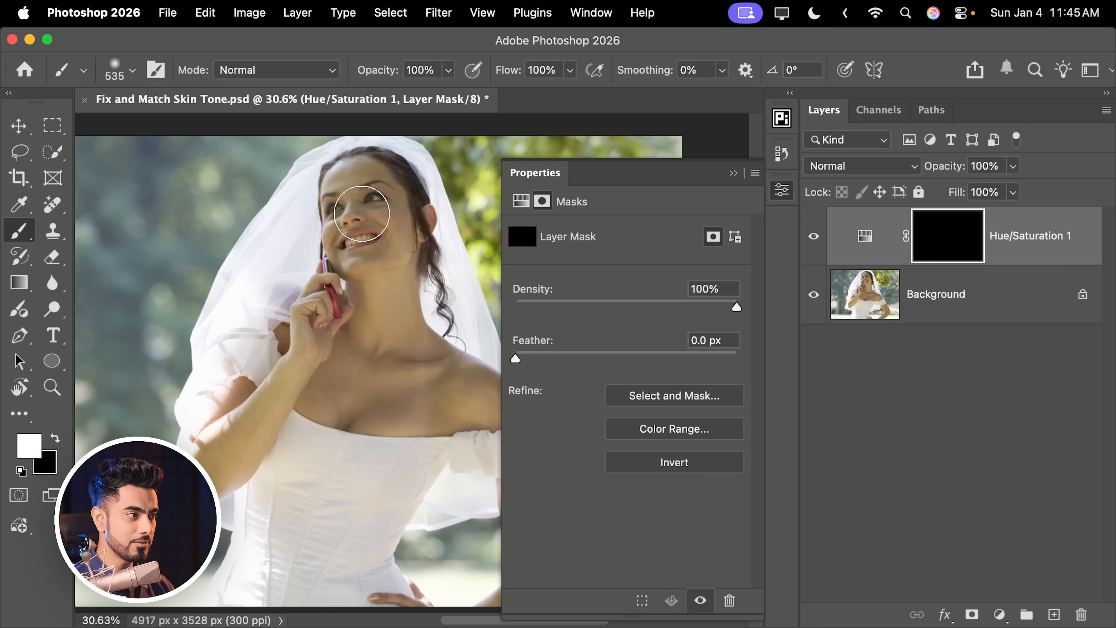
key("bracketright")
key("bracketright")
mouse_move(365, 186)
left_mouse_down()
mouse_move(359, 242)
mouse_move(382, 291)
left_mouse_up()
key("space")
mouse_move(386, 300)
left_mouse_down()
mouse_move(339, 291)
mouse_move(292, 312)
mouse_move(177, 471)
left_mouse_up()
key("bracketright")
key("bracketright")
key("bracketleft")
key("space")
left_click_drag(333, 388, 243, 391)
key("bracketright")
mouse_move(224, 352)
left_mouse_down()
mouse_move(217, 391)
mouse_move(269, 389)
mouse_move(320, 350)
mouse_move(356, 361)
left_mouse_up()
key("space")
key("bracketright")
key("space")
left_click_drag(368, 362, 365, 256)
key("bracketleft")
key("bracketleft")
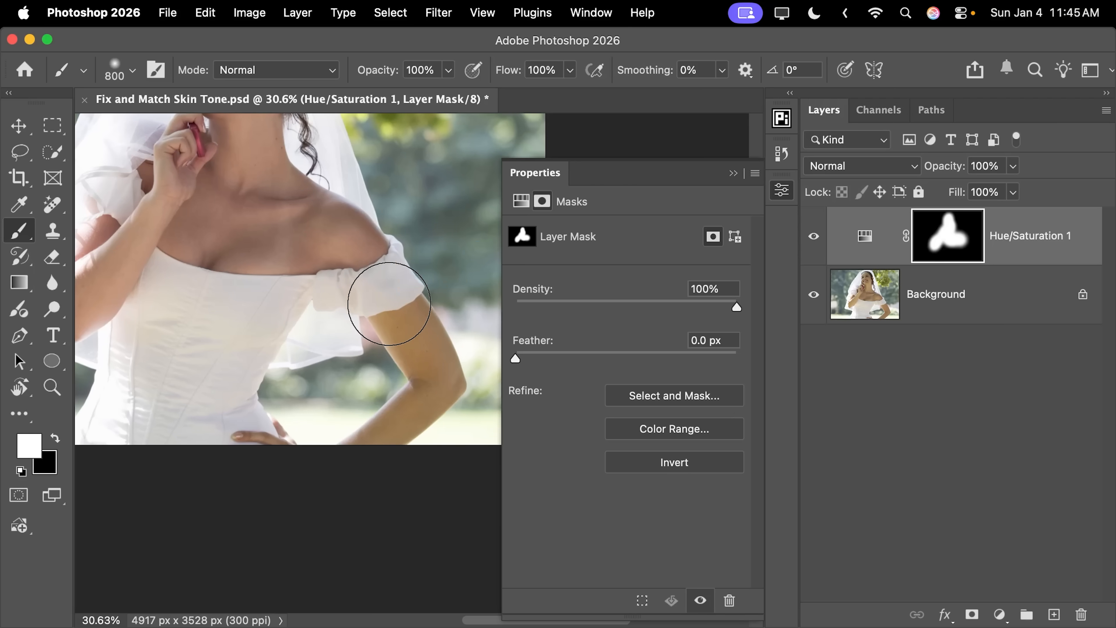
key("bracketleft")
mouse_move(389, 304)
left_mouse_down()
mouse_move(417, 368)
mouse_move(409, 405)
mouse_move(359, 443)
mouse_move(294, 448)
left_mouse_up()
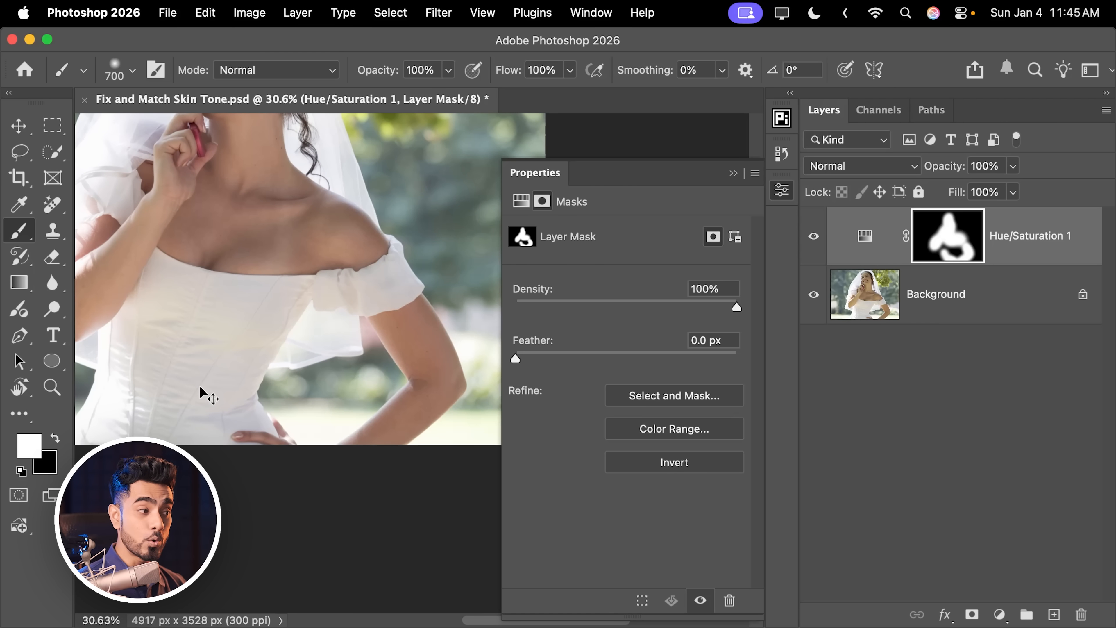
Step: Fit the image on screen, collapse Properties, and toggle the adjustment layer to compare the skin correction
key("super+0")
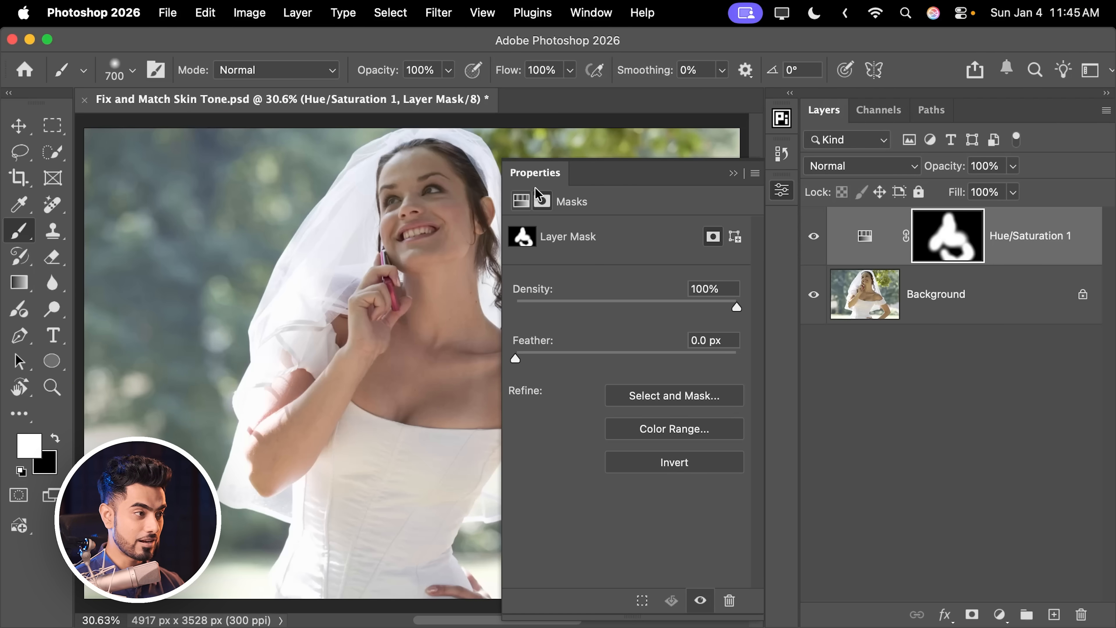
key("space")
left_click_drag(421, 229, 295, 247)
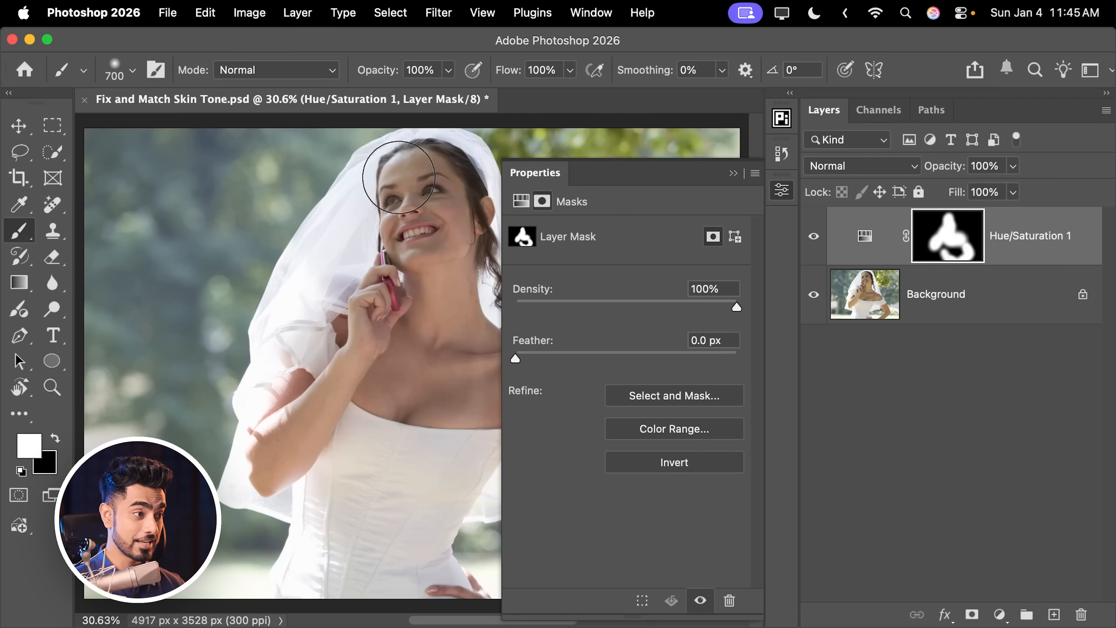
left_click(738, 173)
left_click(814, 239)
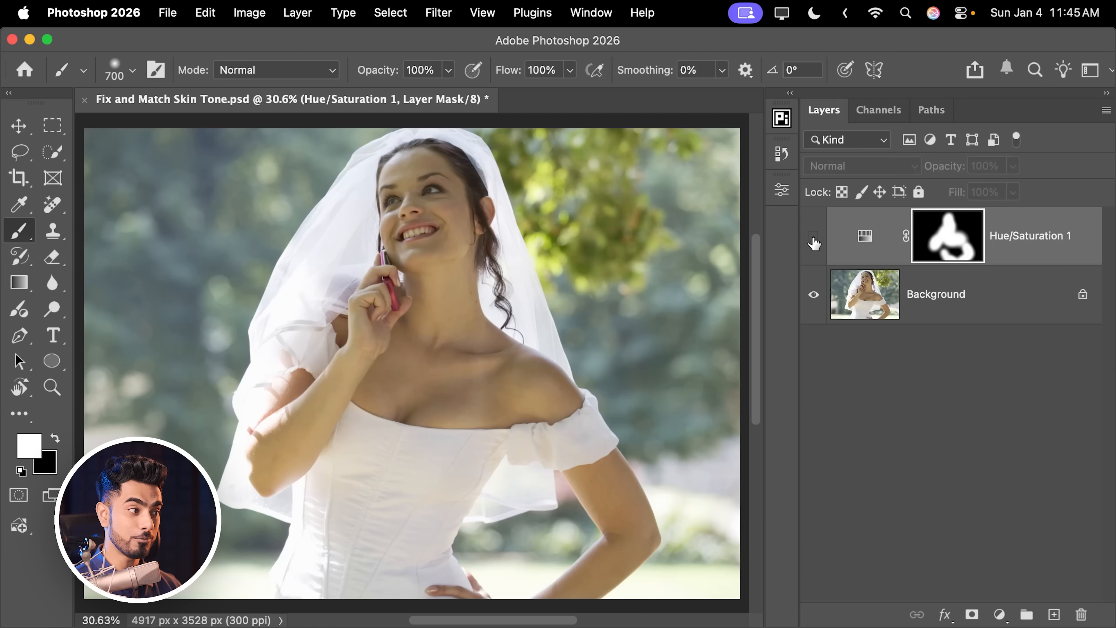
left_click(814, 240)
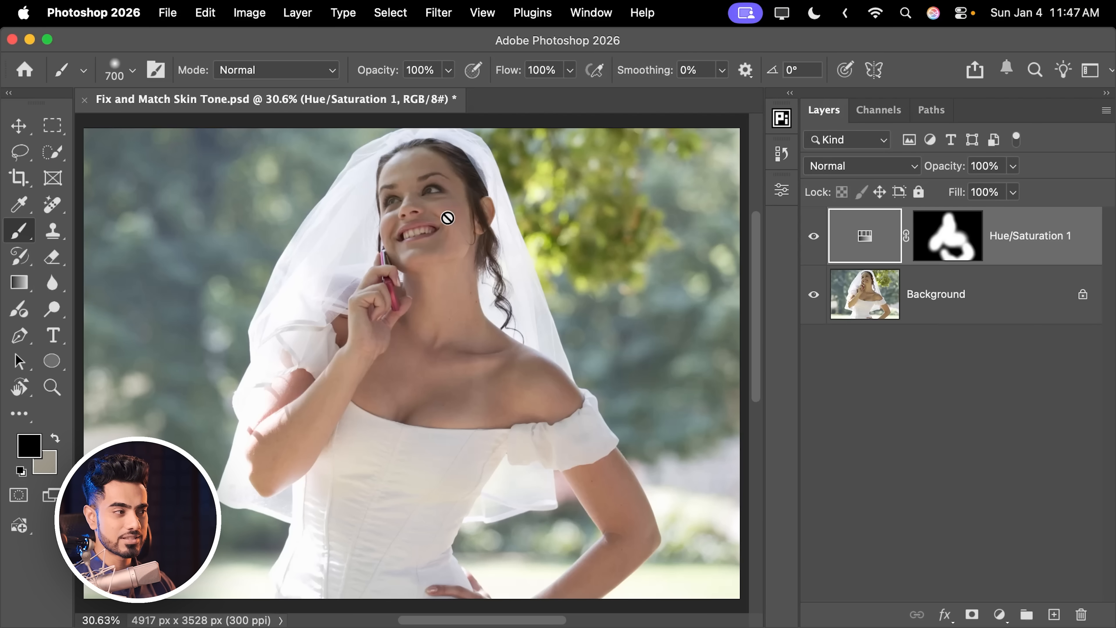
Step: Zoom into the face and add a new Hue/Saturation adjustment layer
scroll(443, 219, "up", 5)
scroll(437, 255, "up", 3)
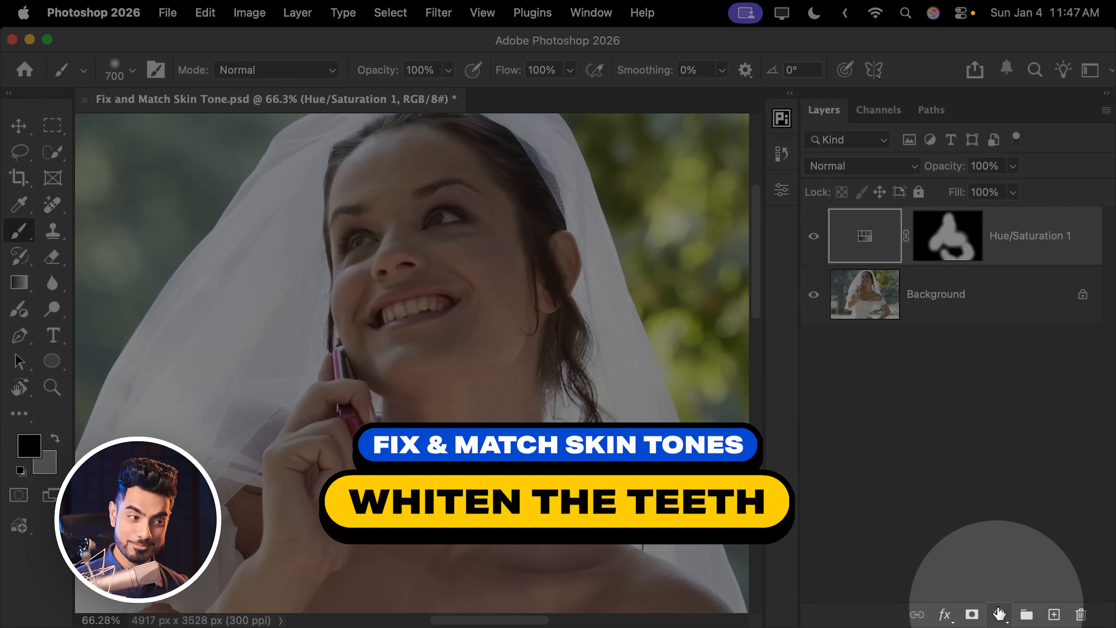
left_click(998, 613)
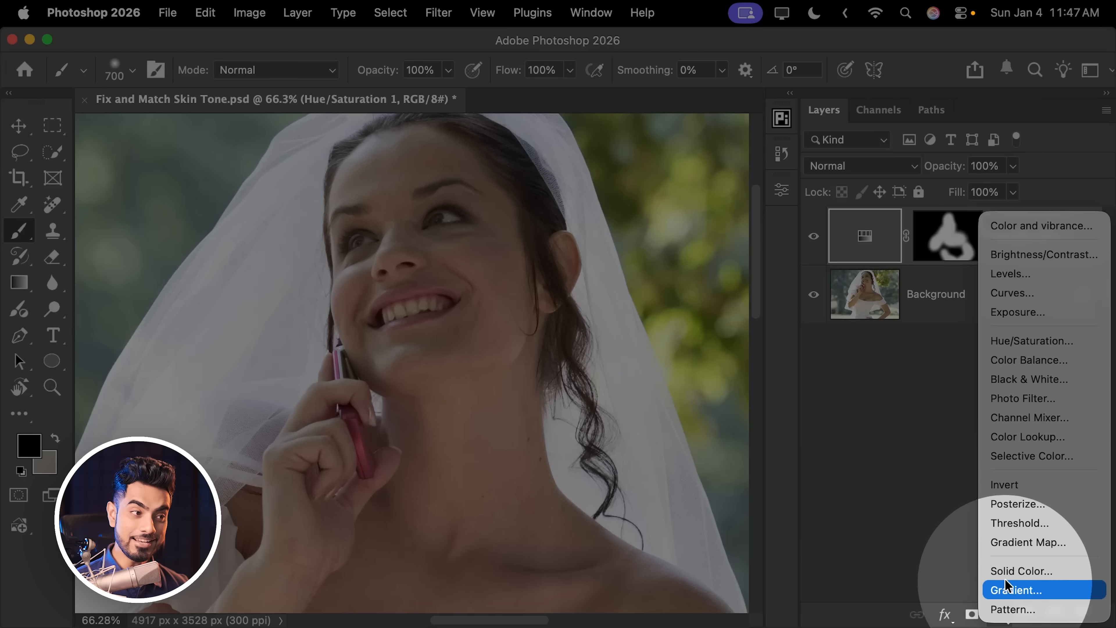
left_click(1020, 341)
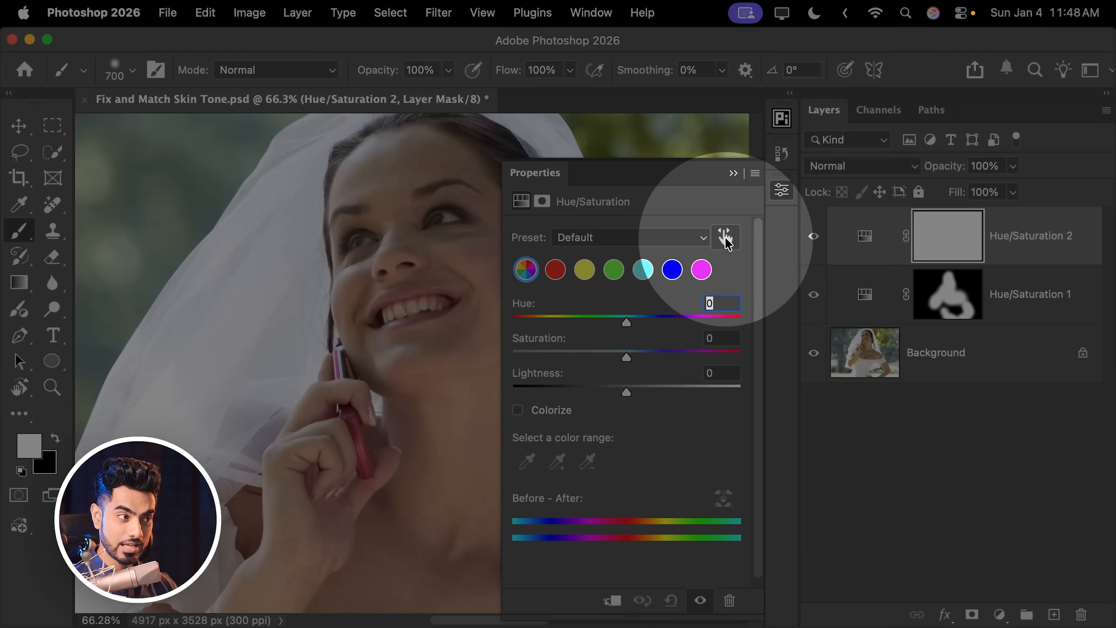
Step: Zoom to the mouth and sample the teeth color with the targeted adjustment tool
left_click(724, 237)
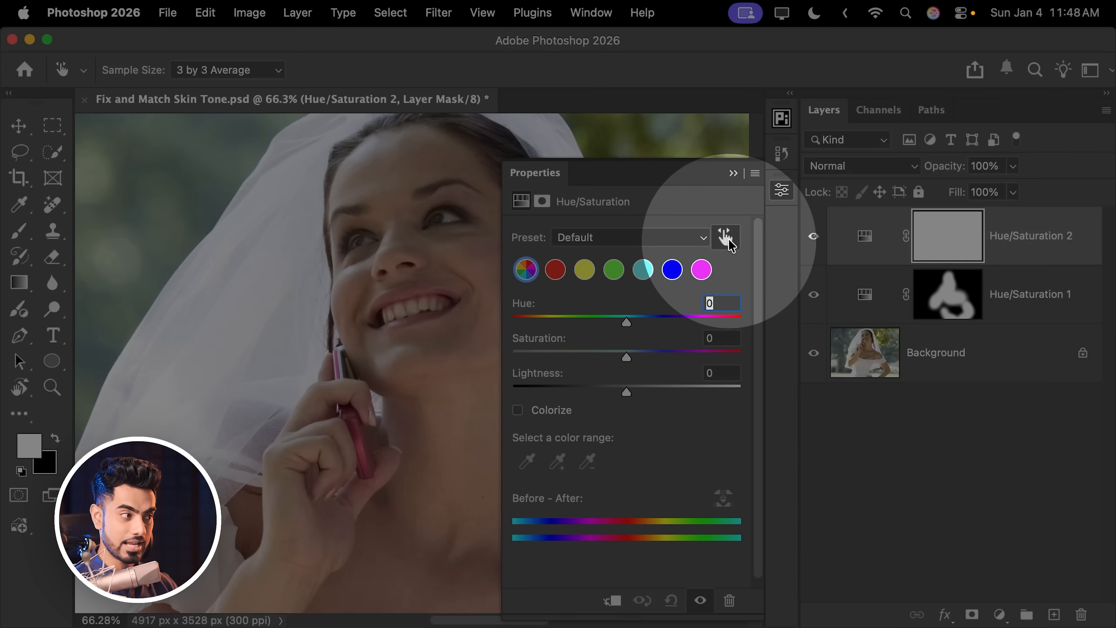
left_click_drag(416, 291, 499, 278)
left_click(407, 318)
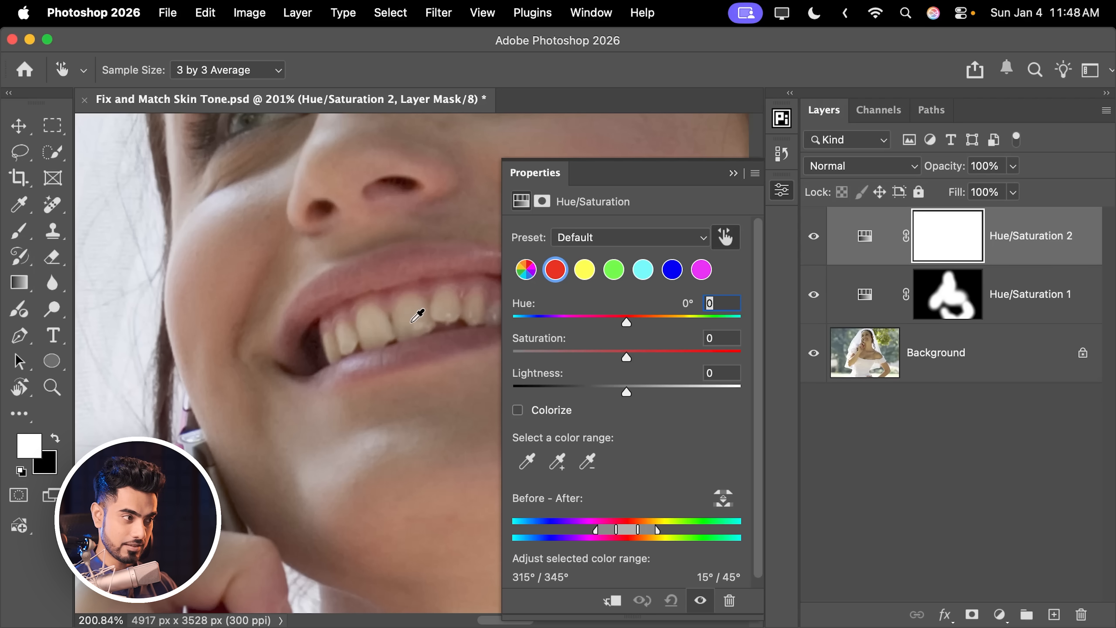
Step: Preview with Hue +180 and Saturation +100 and shift the color range sliders to isolate the teeth
left_click_drag(359, 308, 288, 313)
left_click_drag(631, 325, 742, 323)
left_click_drag(627, 357, 777, 352)
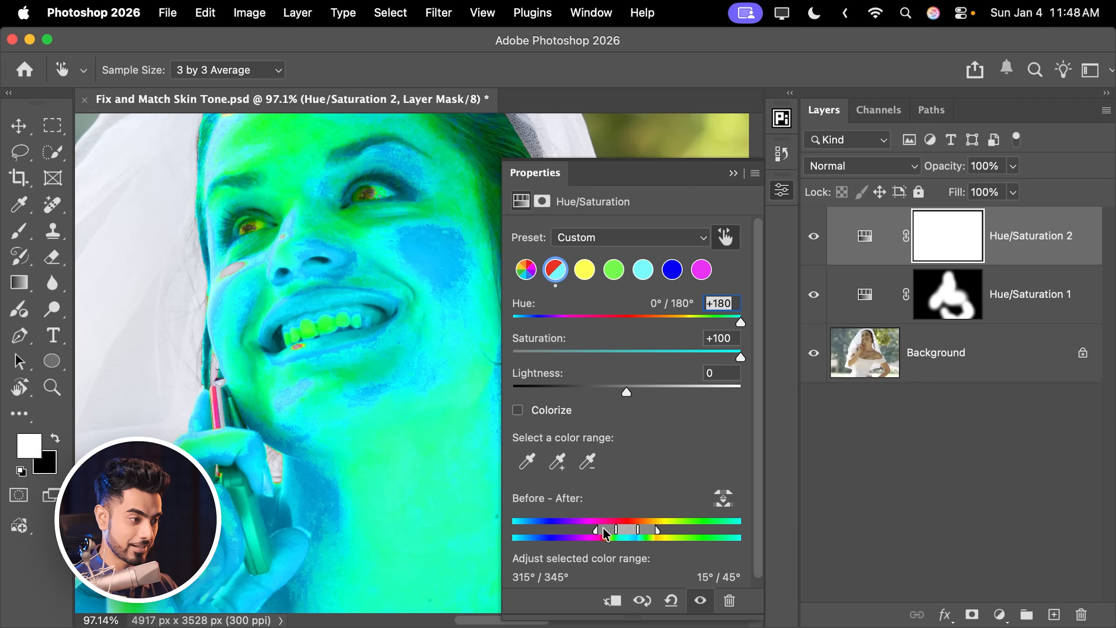
left_click_drag(629, 536, 677, 536)
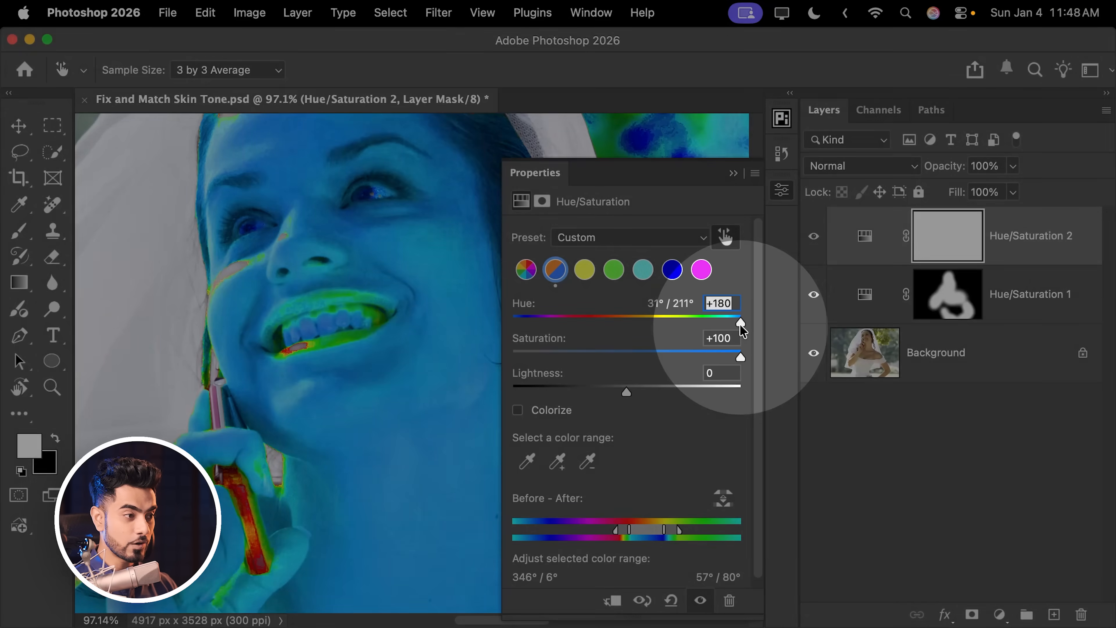
Step: Reset Hue and Saturation to 0, then set Lightness to +20 and Saturation to -15
double_click(740, 322)
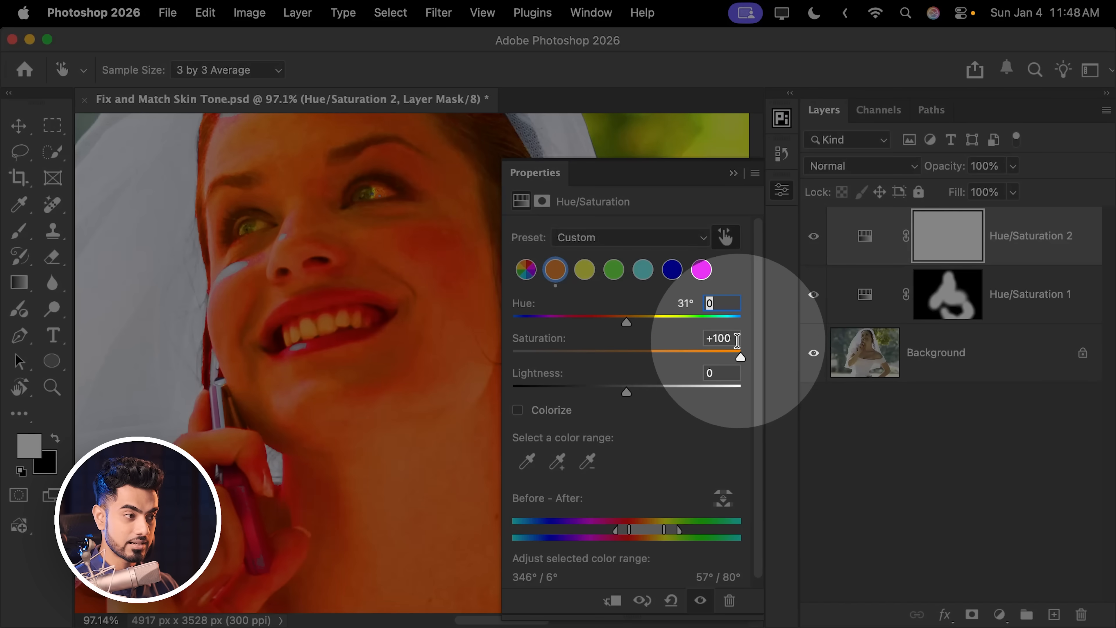
double_click(738, 357)
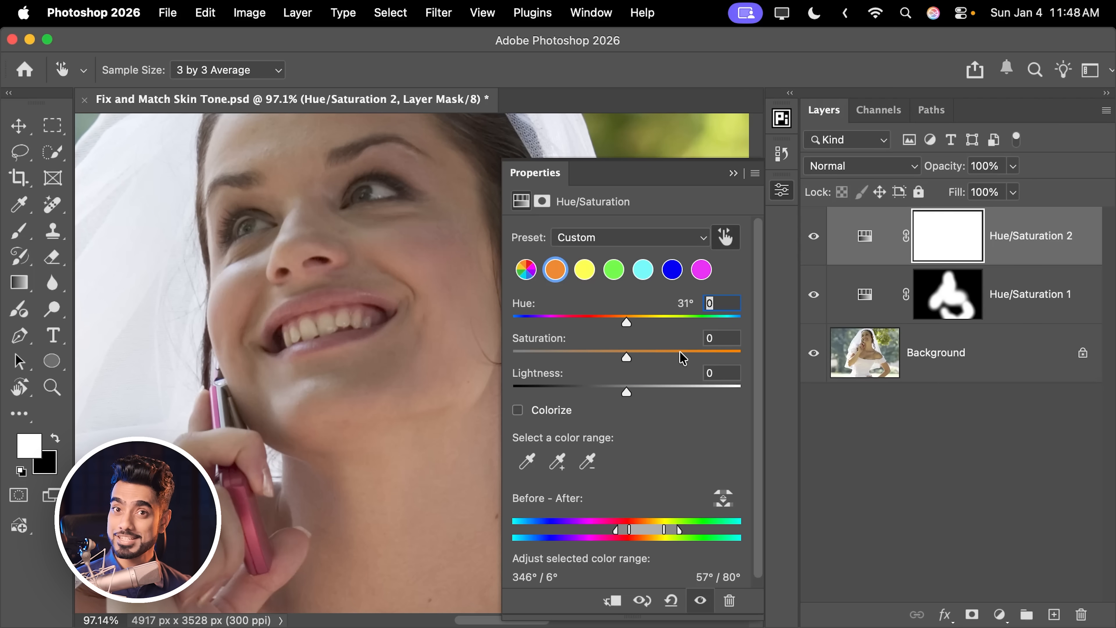
left_click_drag(626, 391, 648, 392)
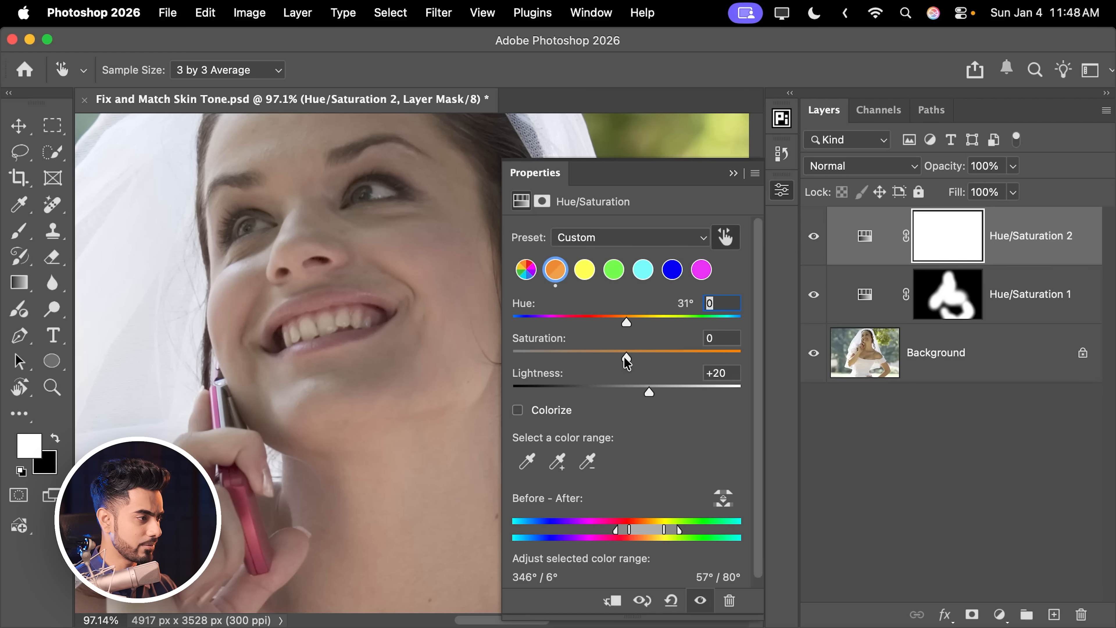
left_click_drag(614, 356, 610, 357)
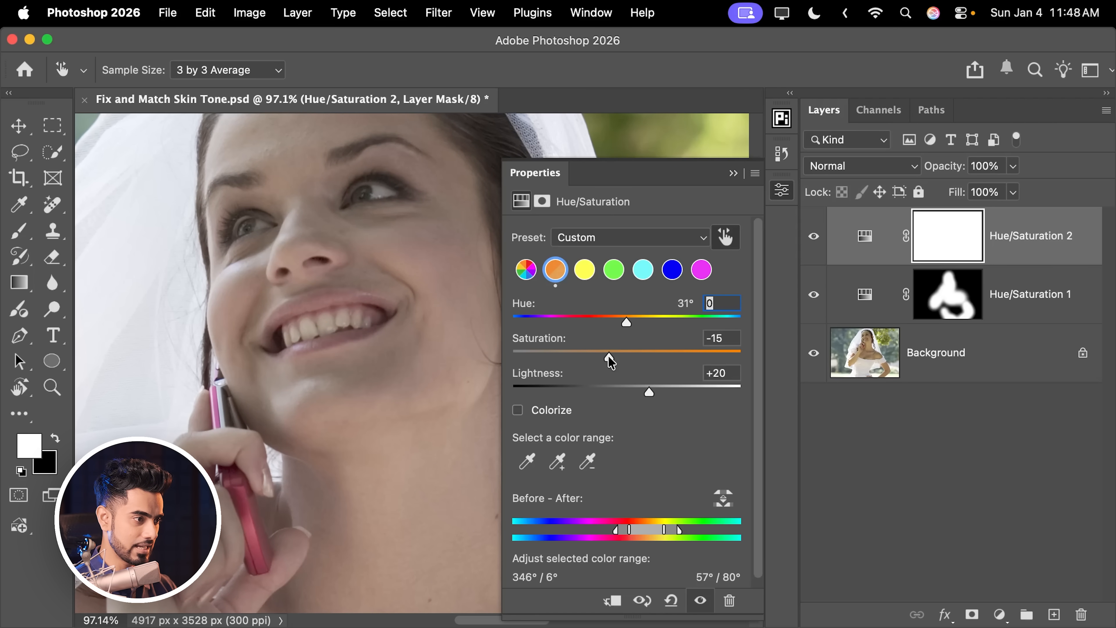
Step: Select the Hue/Saturation 2 layer mask, switch to the Brush tool and invert the mask to black
left_click(949, 229)
key("b")
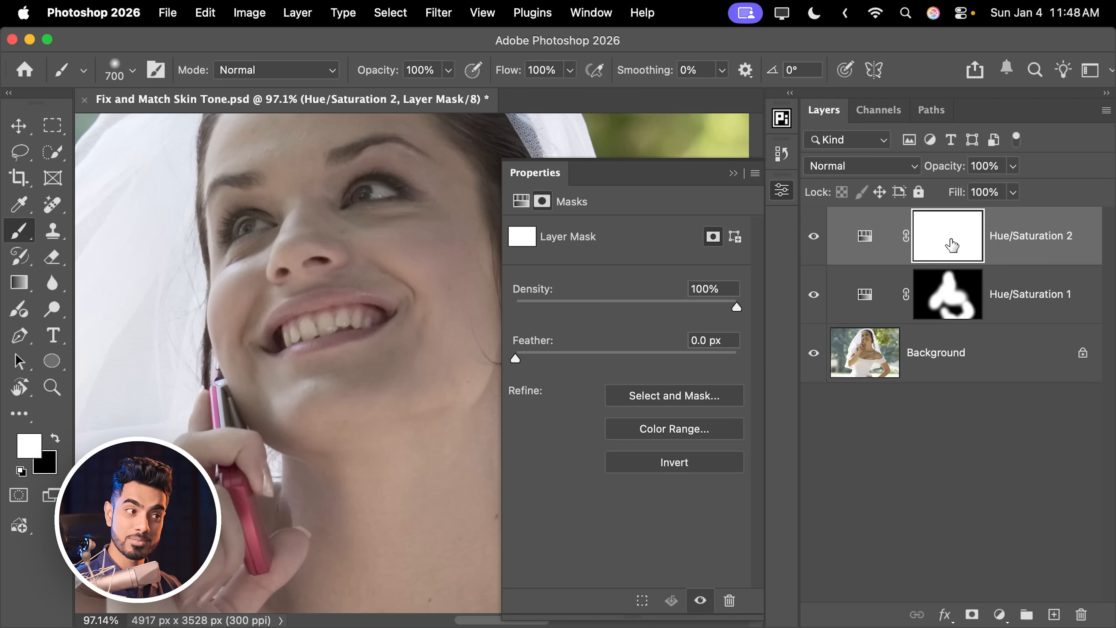
key("super+i")
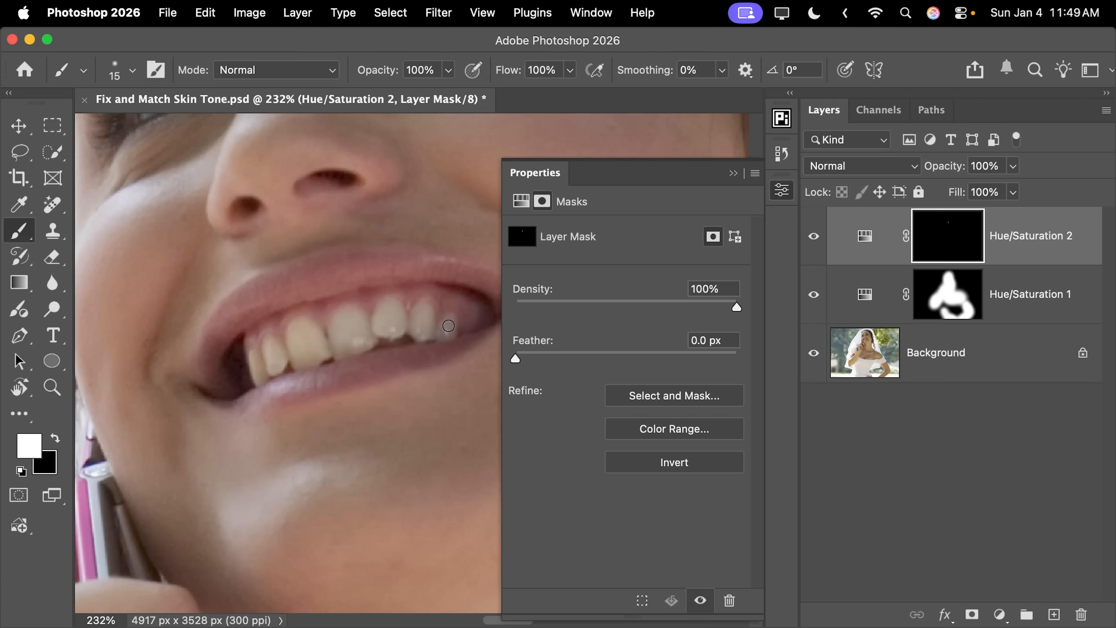
Step: Enlarge the brush to 20 px and paint white on the mask over the whites of both eyes
key("bracketright")
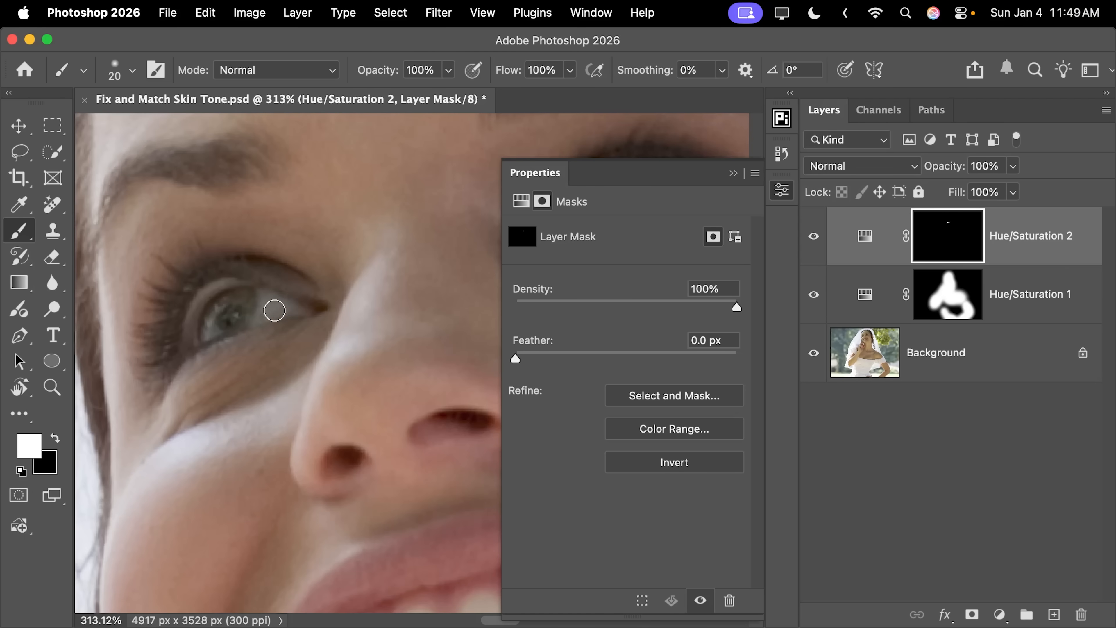
mouse_move(274, 309)
left_mouse_down()
mouse_move(315, 285)
mouse_move(282, 286)
left_mouse_up()
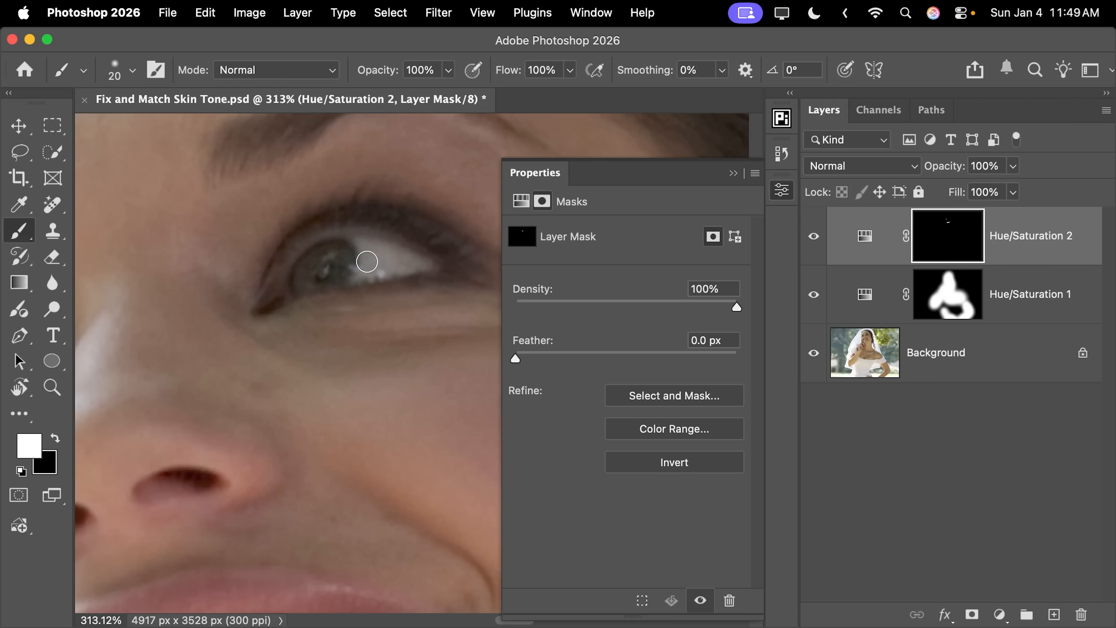
left_click_drag(386, 256, 356, 269)
Step: Add a Curves adjustment layer and lift the midtones with a point at input 138, output 154
key("super+minus")
key("super+minus")
key("super+minus")
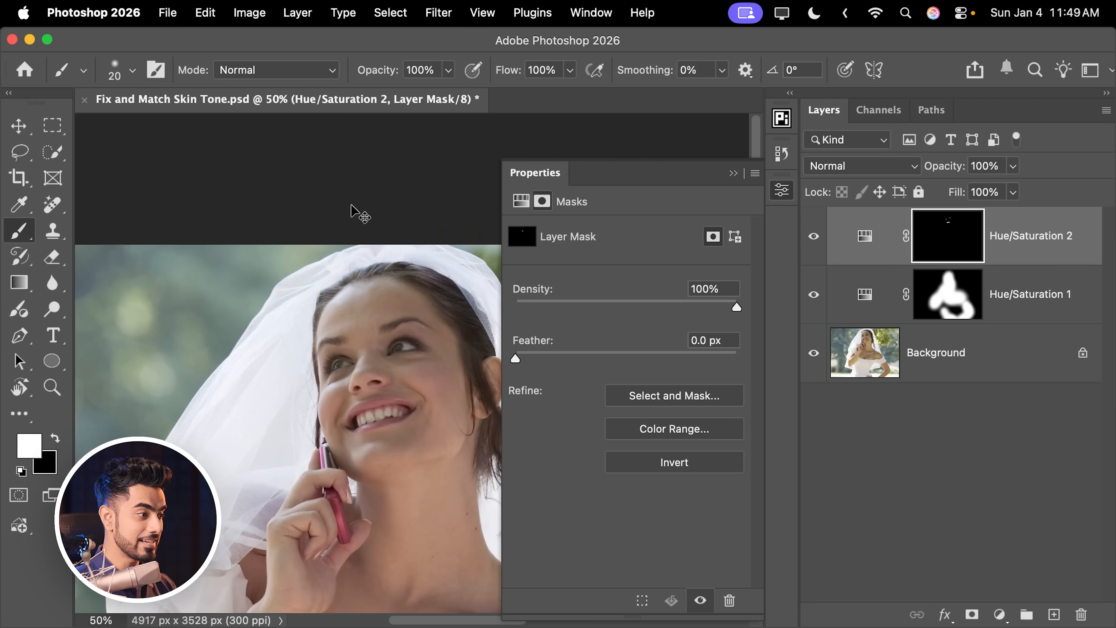
left_click_drag(368, 415, 288, 336)
scroll(303, 324, "down", 4)
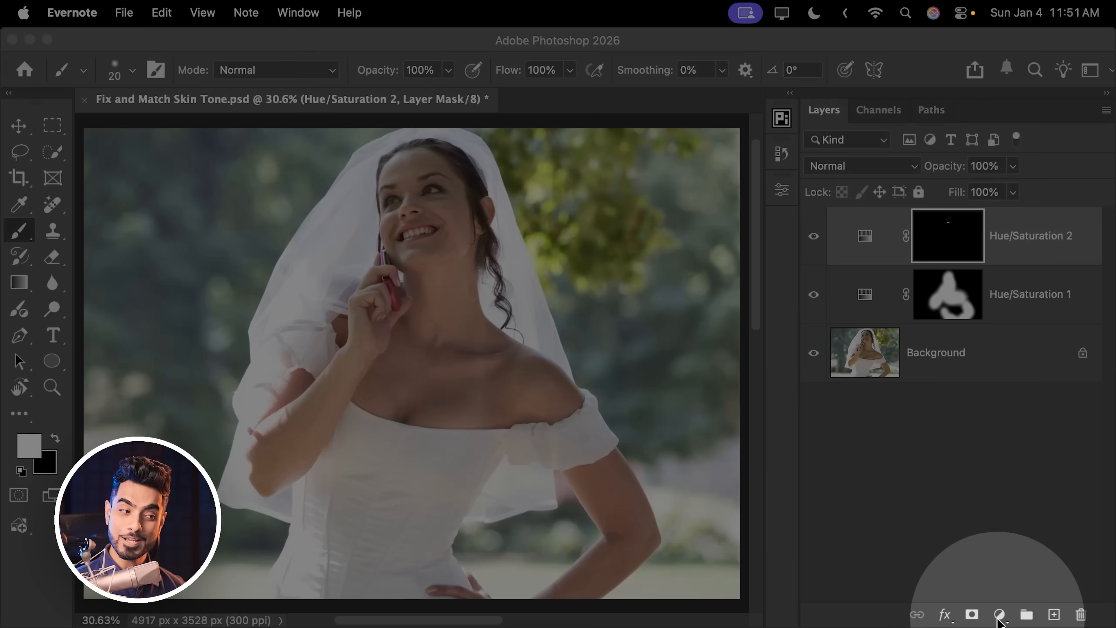
left_click(999, 614)
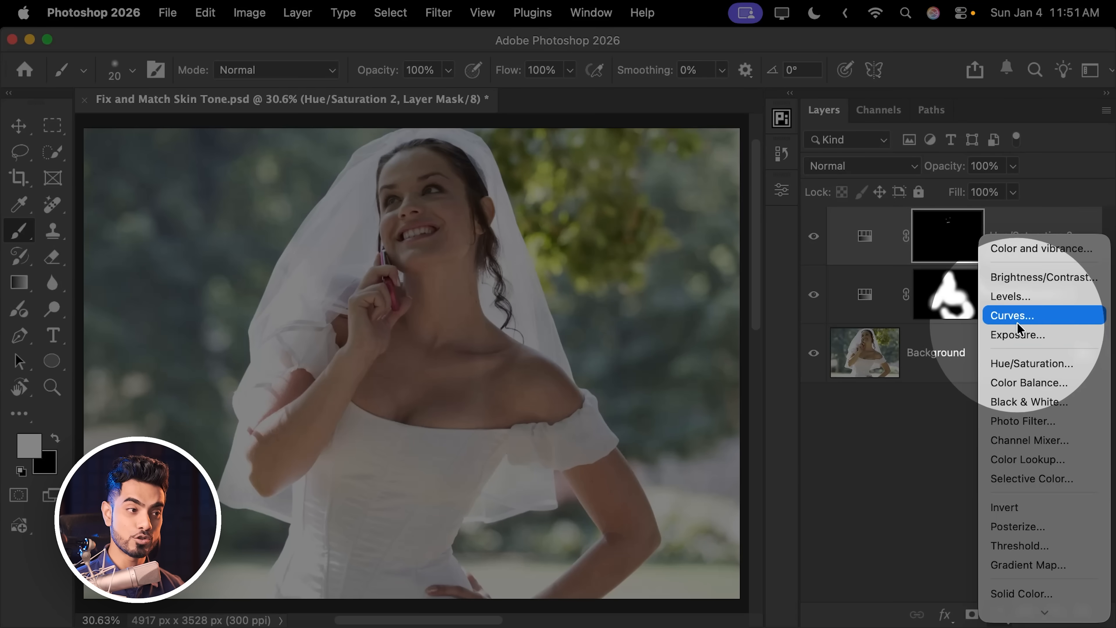
left_click(1012, 315)
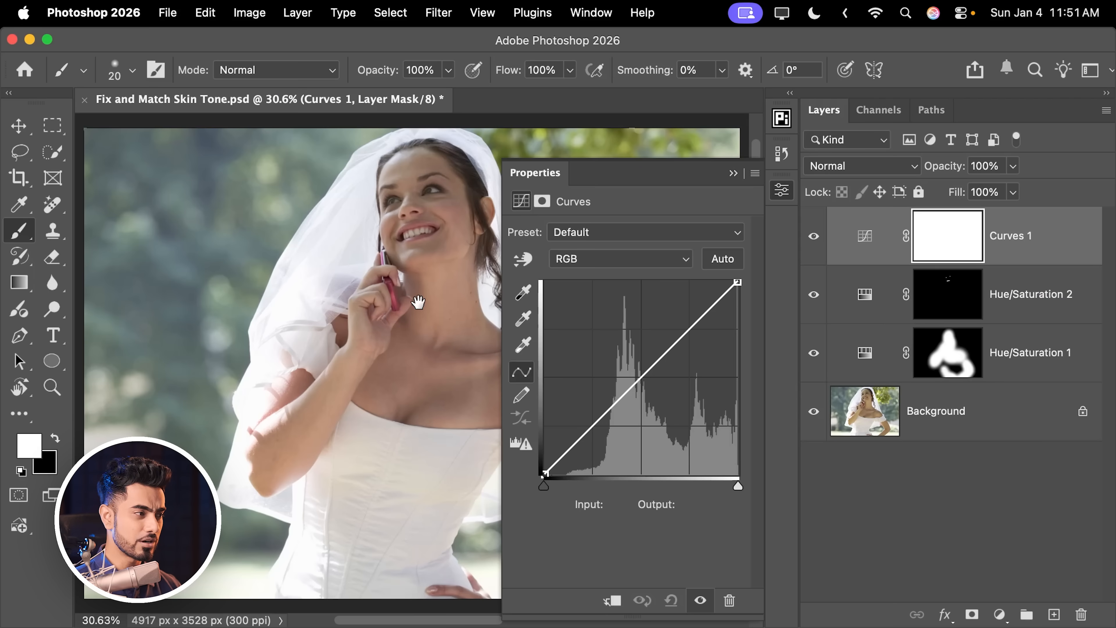
left_click_drag(418, 301, 330, 312)
left_click_drag(654, 362, 648, 357)
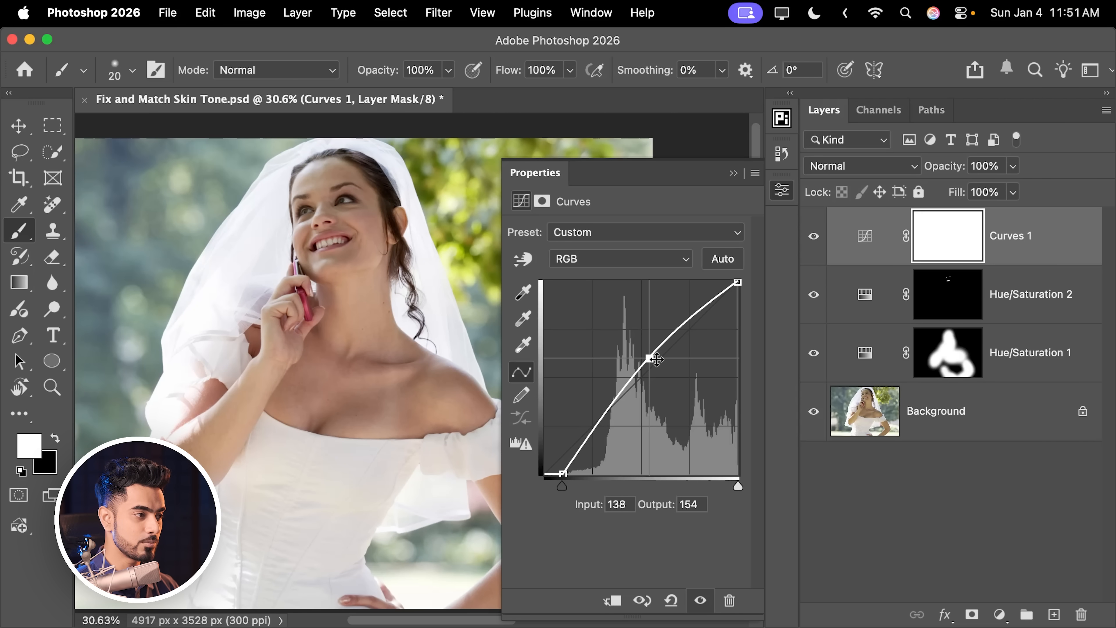
Step: Copy the Hue/Saturation 1 mask onto the Curves 1 layer, replacing its mask
left_click(732, 173)
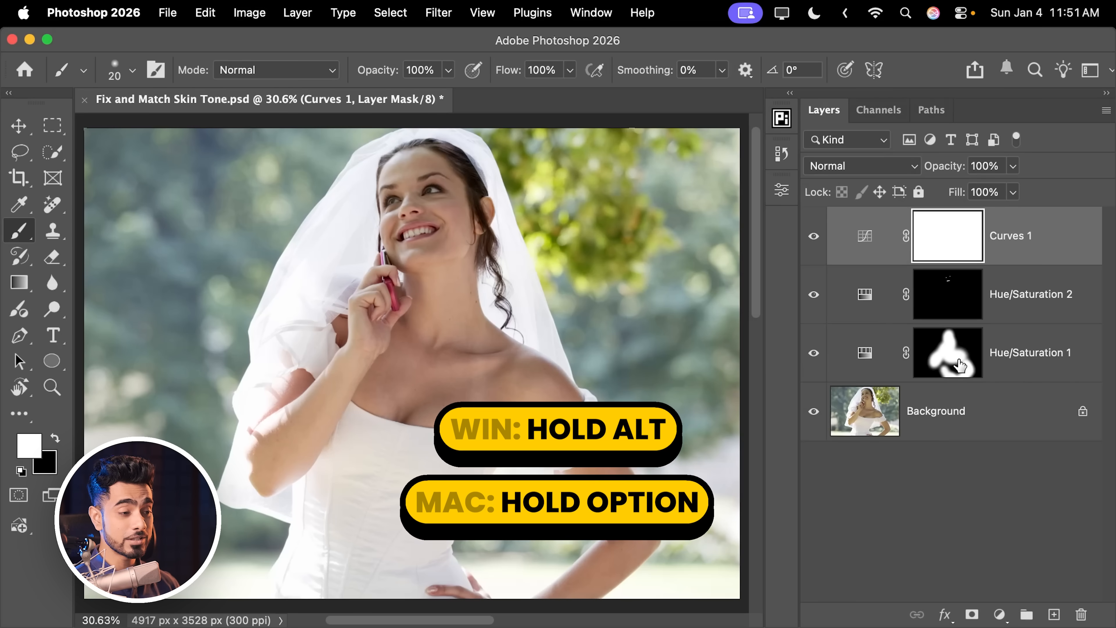
left_click_drag(949, 371, 957, 245)
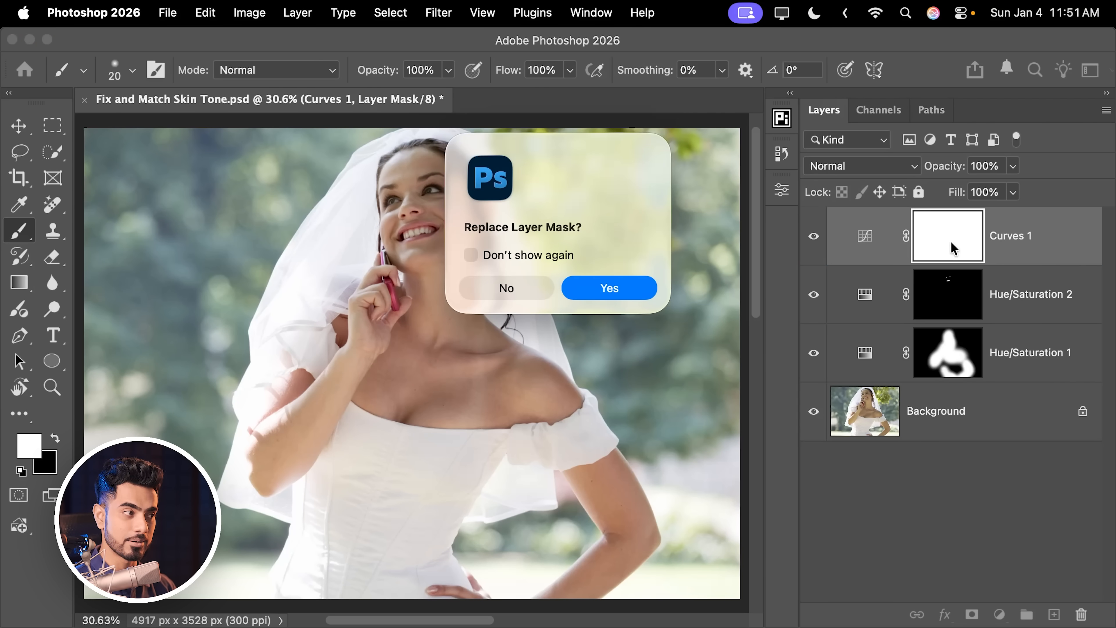
left_click(627, 294)
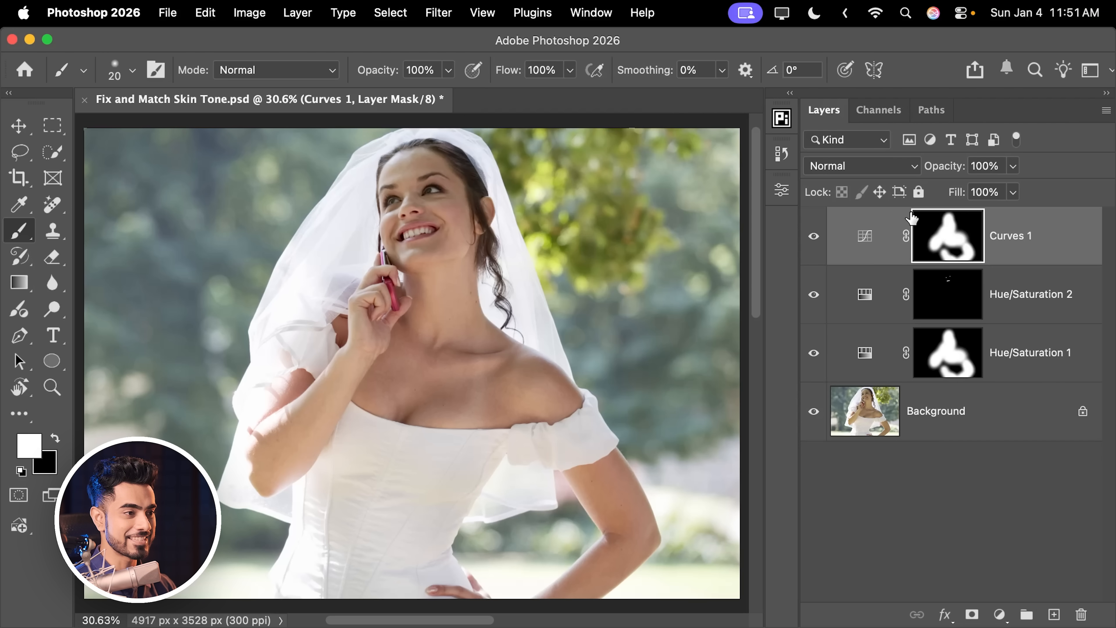
left_click(943, 241, "shift")
left_click(947, 244, "shift")
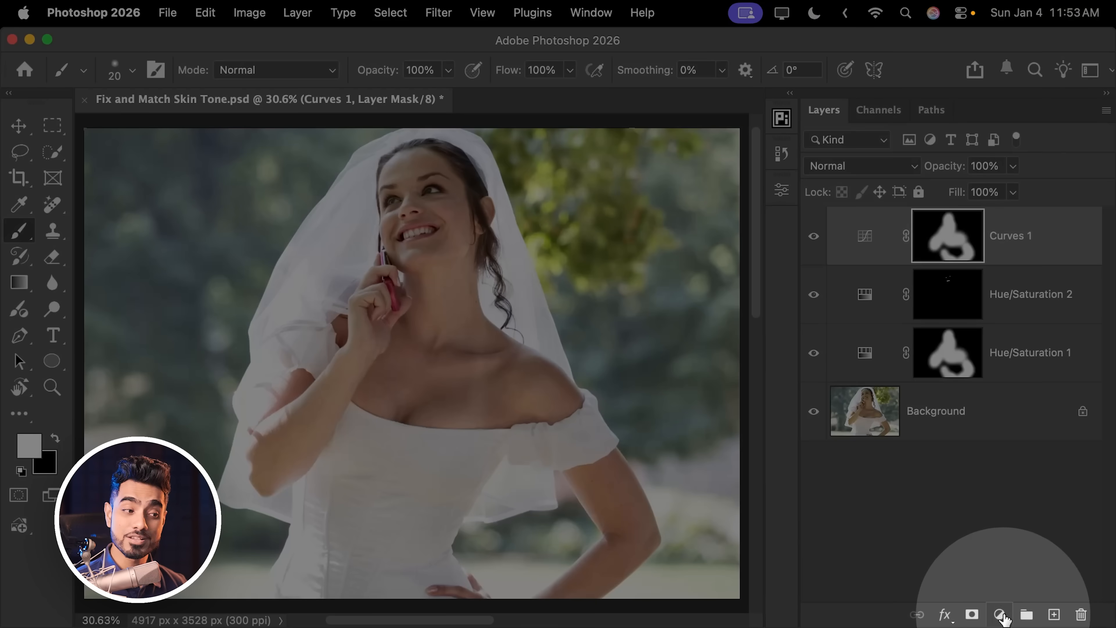
Step: Add a Color Lookup adjustment layer using the Crisp_Warm.look 3D LUT
left_click(999, 614)
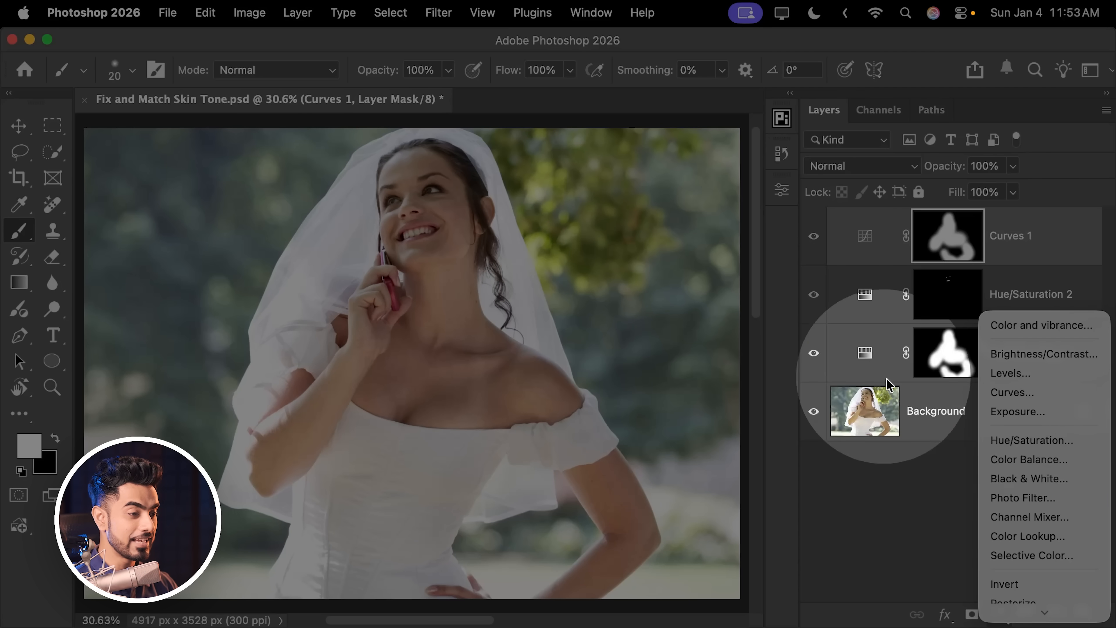
scroll(1010, 572, "down", 3)
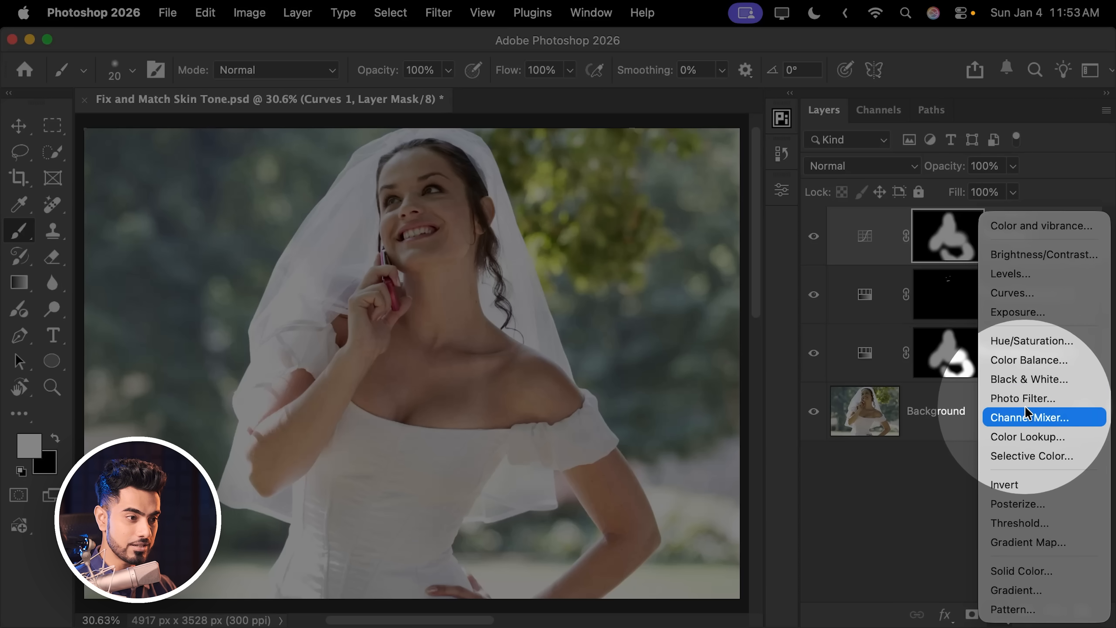
left_click(1024, 437)
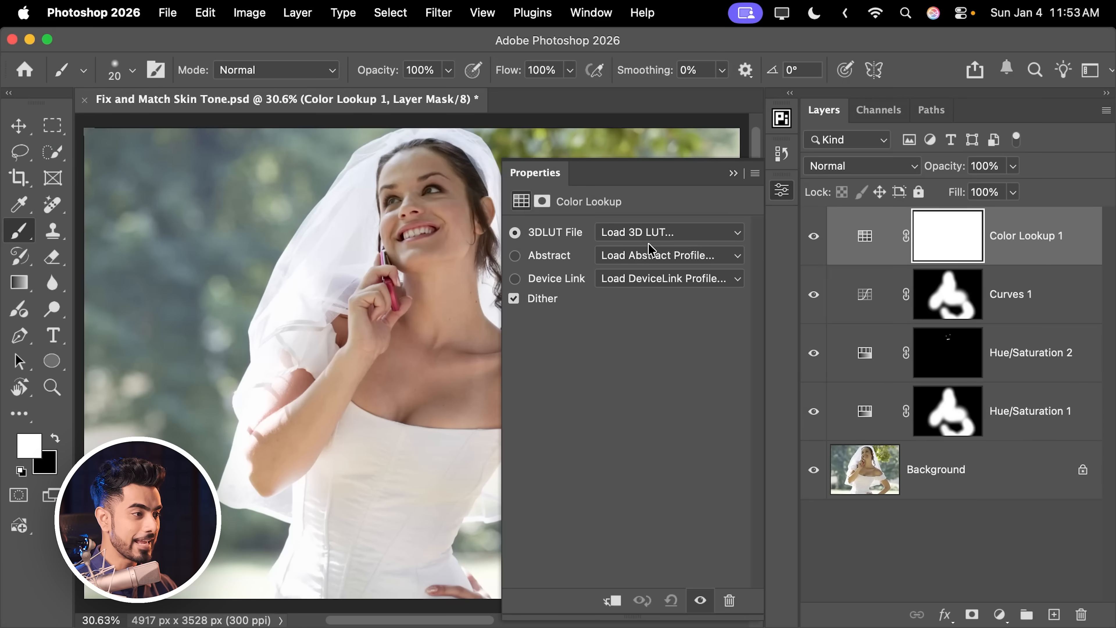
left_click(644, 233)
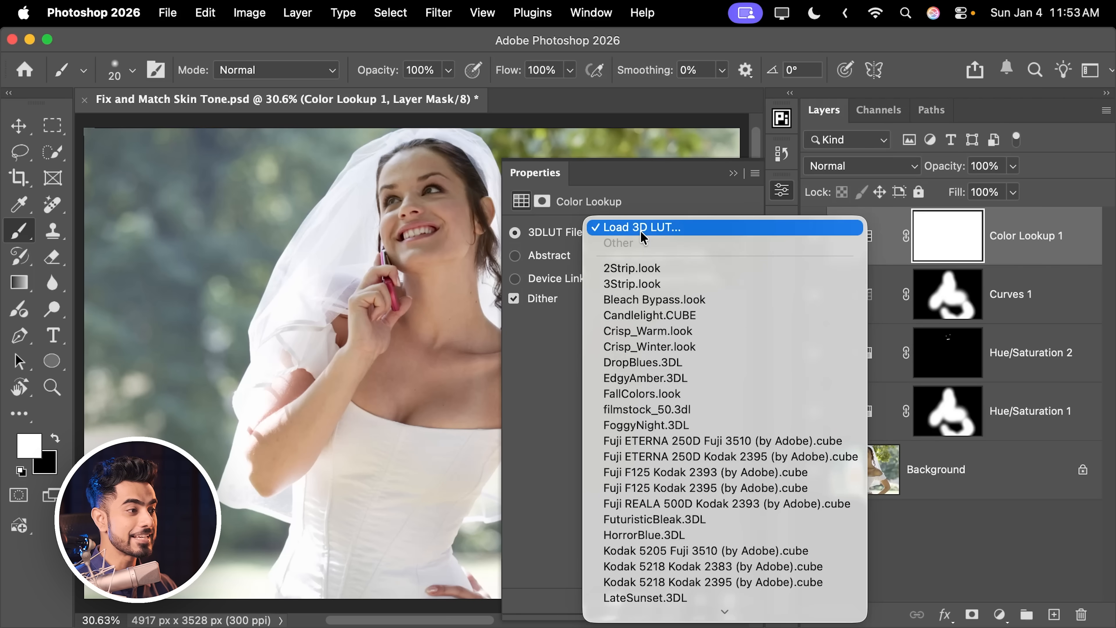
left_click(680, 334)
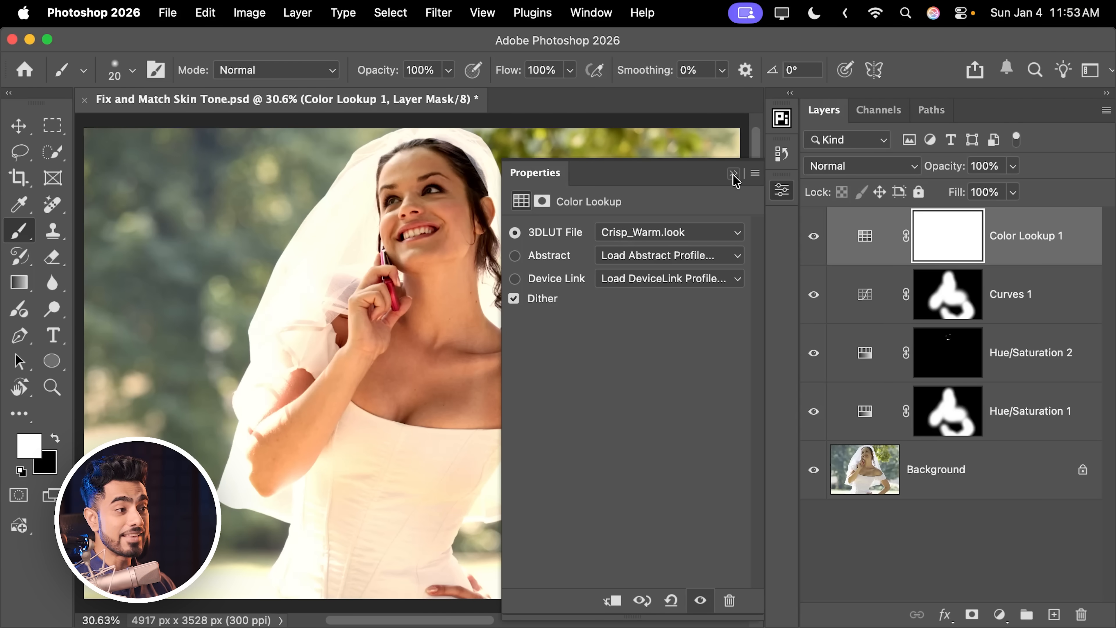
Step: Set the Color Lookup layer's opacity to 32%
left_click(733, 174)
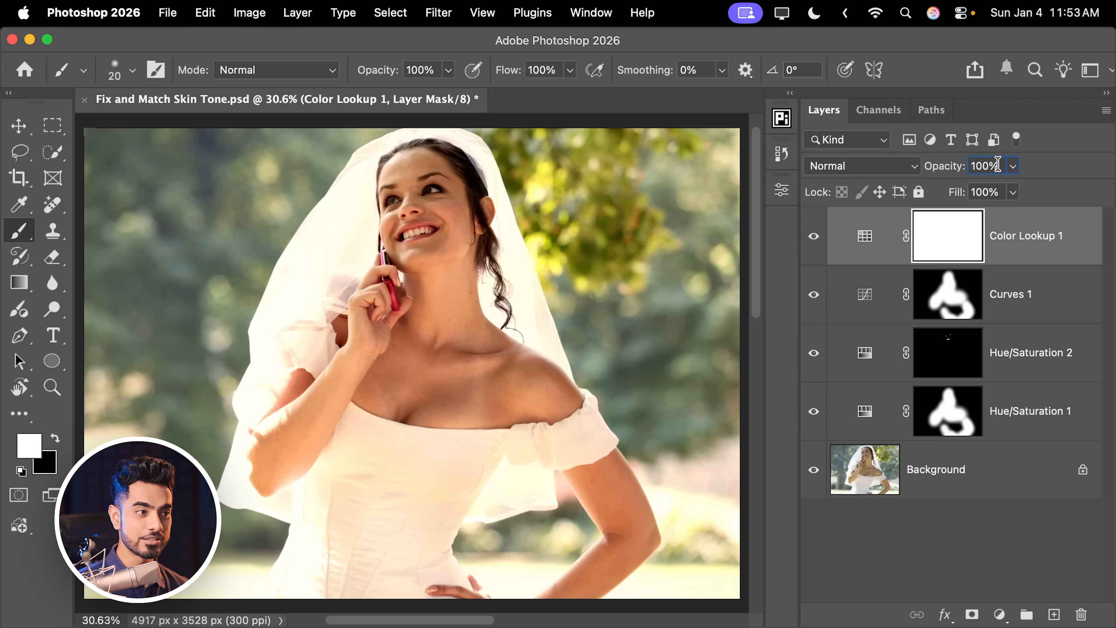
type("40")
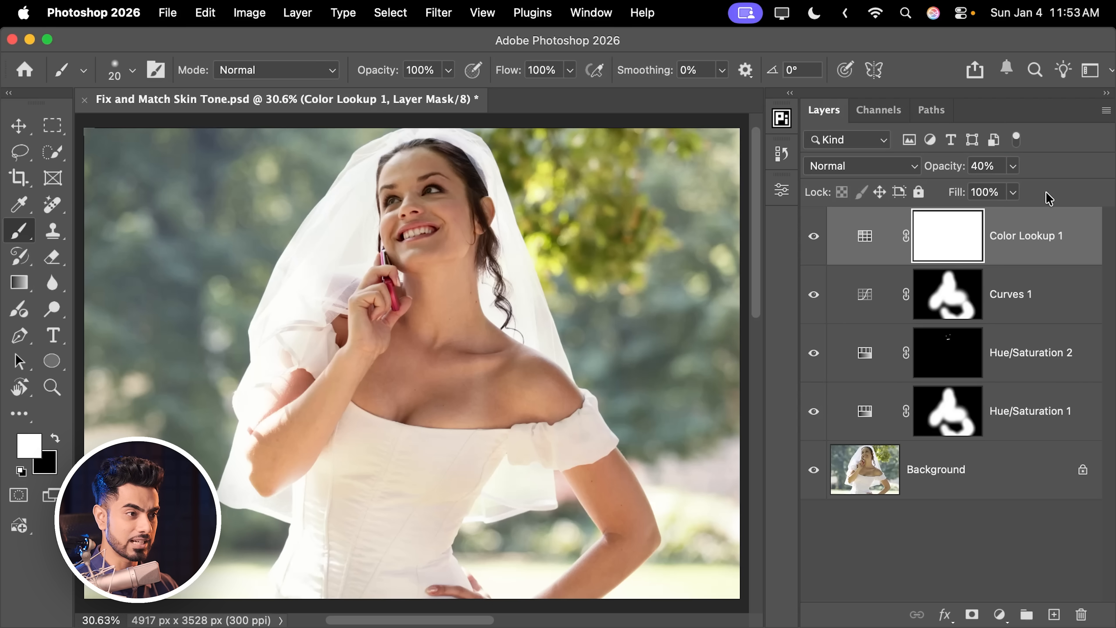
type("32")
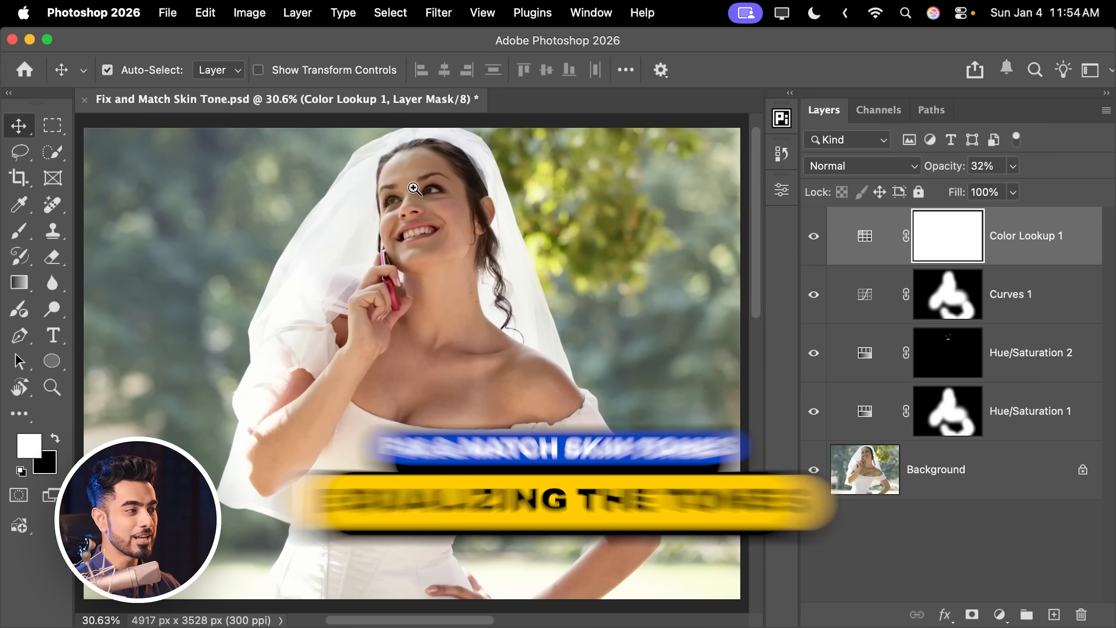
Step: Add a Gradient Map adjustment layer above the Color Lookup layer
scroll(480, 184, "up", 6)
left_click_drag(479, 185, 449, 253)
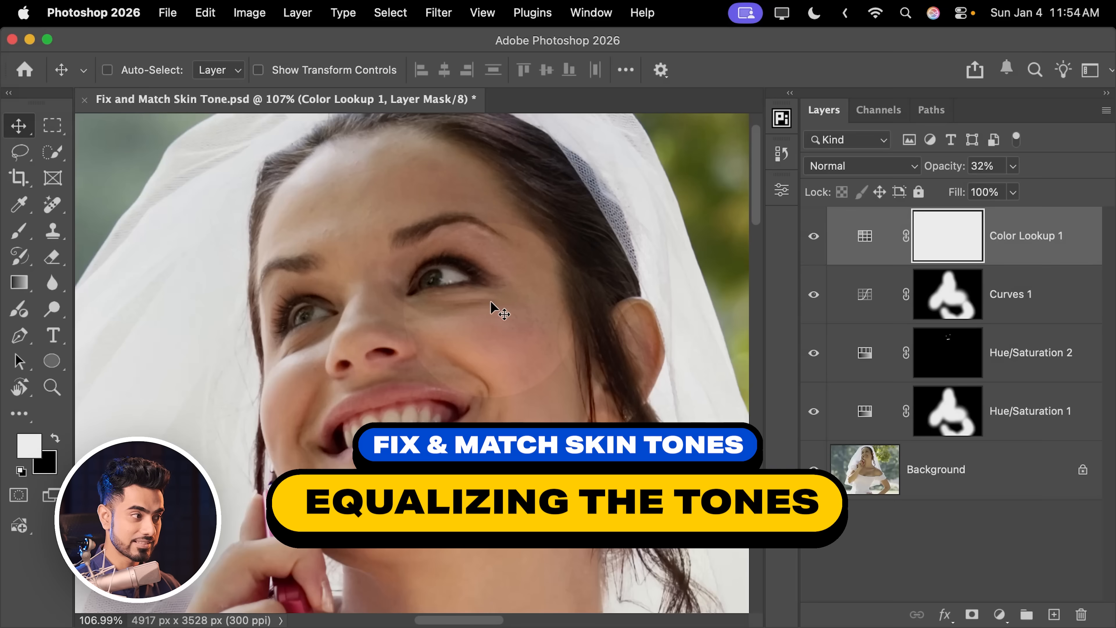
scroll(468, 323, "down", 4)
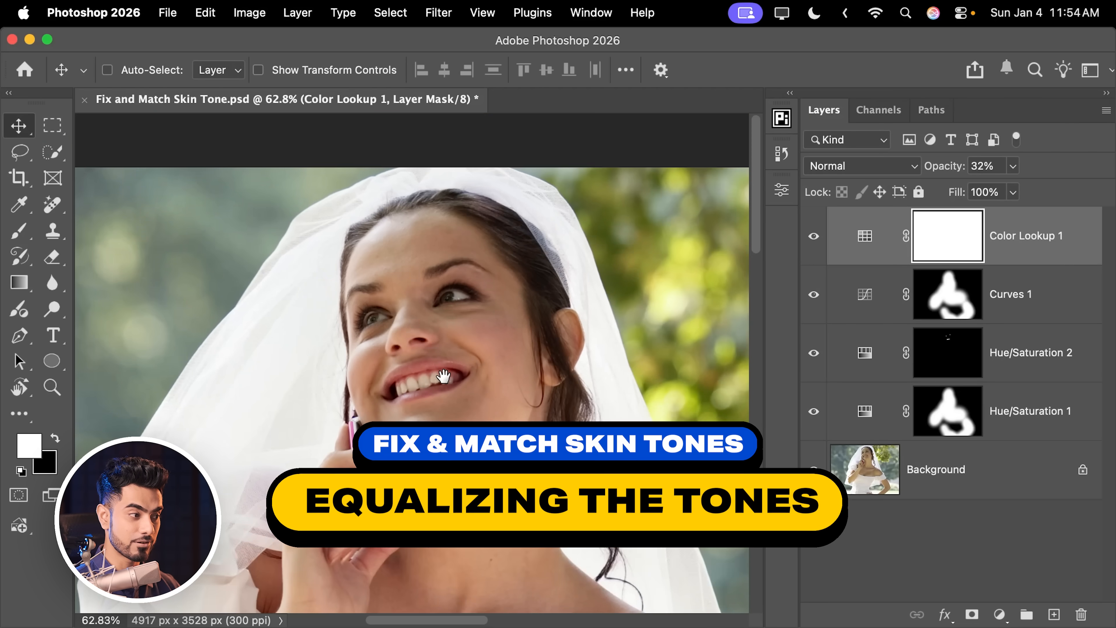
left_click_drag(461, 492, 416, 256)
left_click_drag(470, 282, 485, 393)
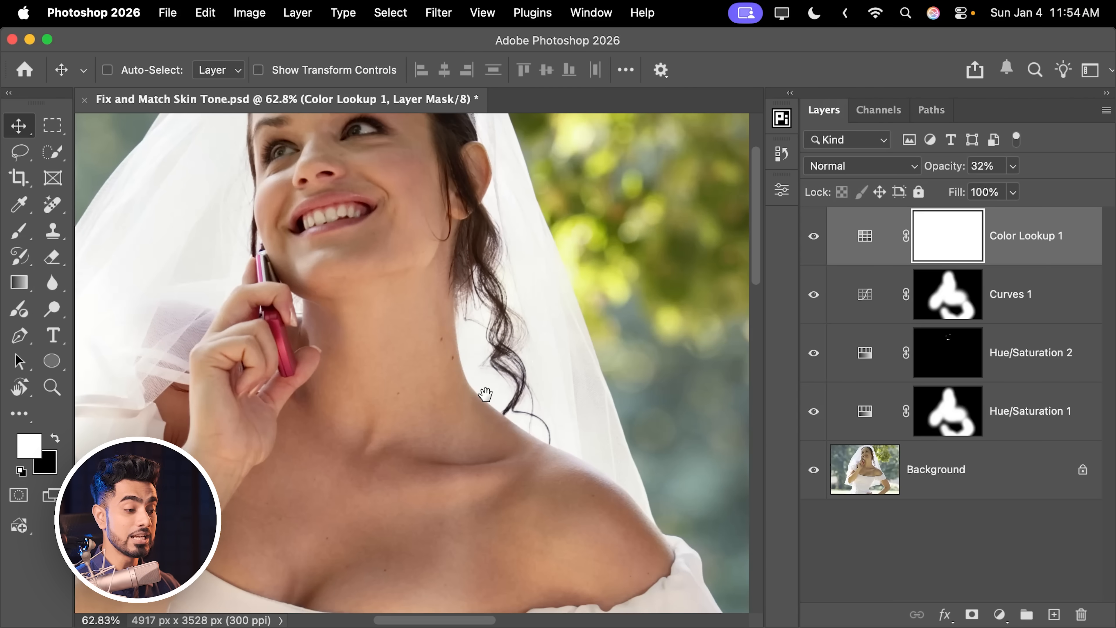
key("super+0")
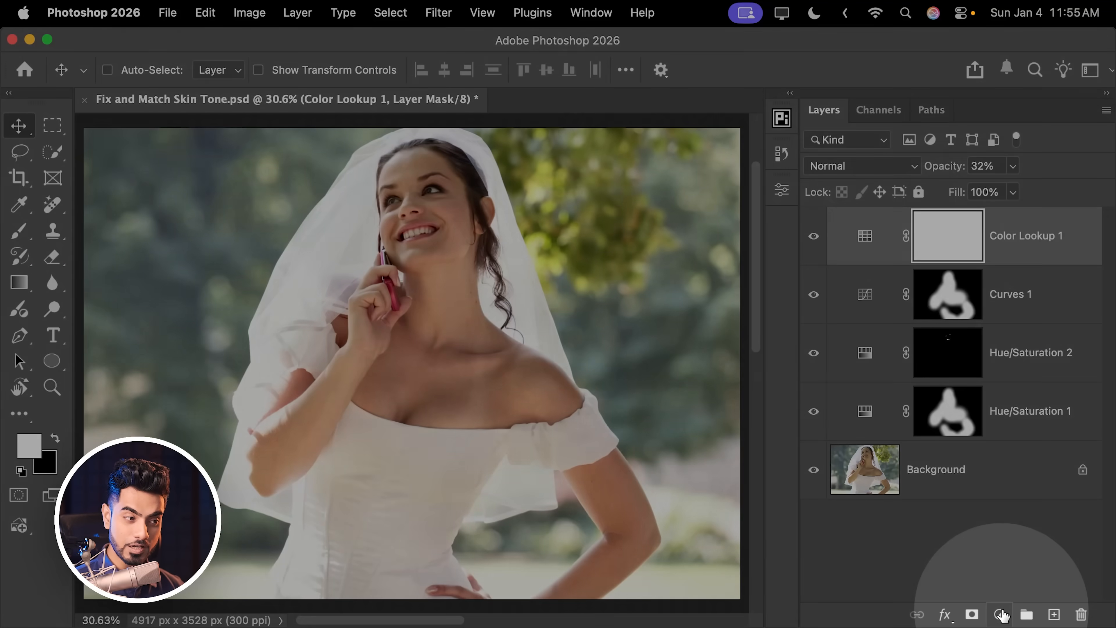
left_click(999, 614)
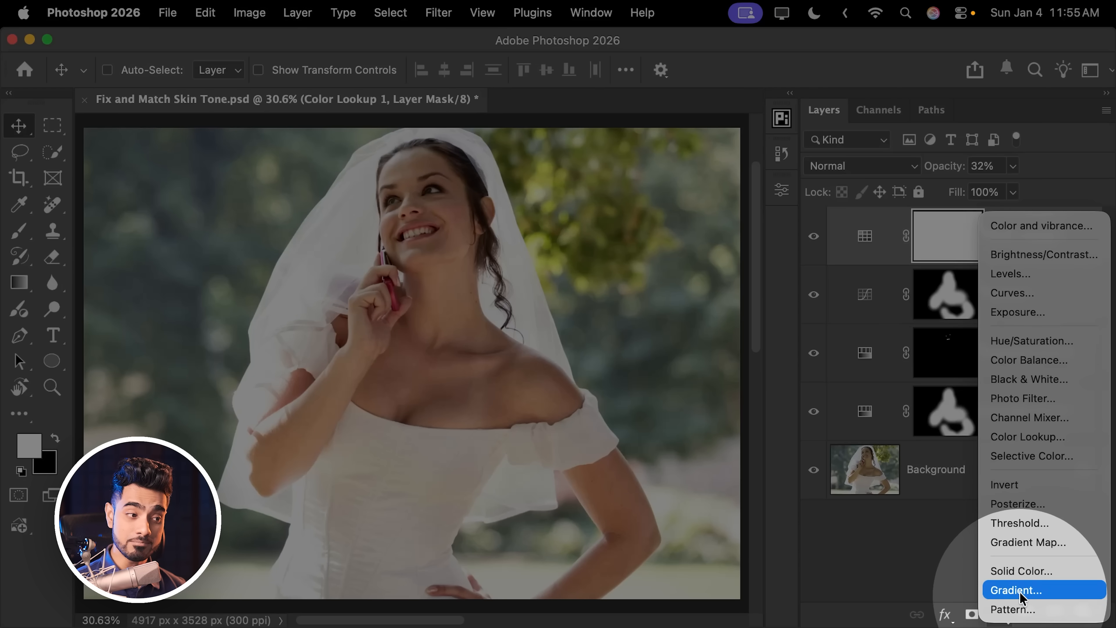
left_click(1030, 546)
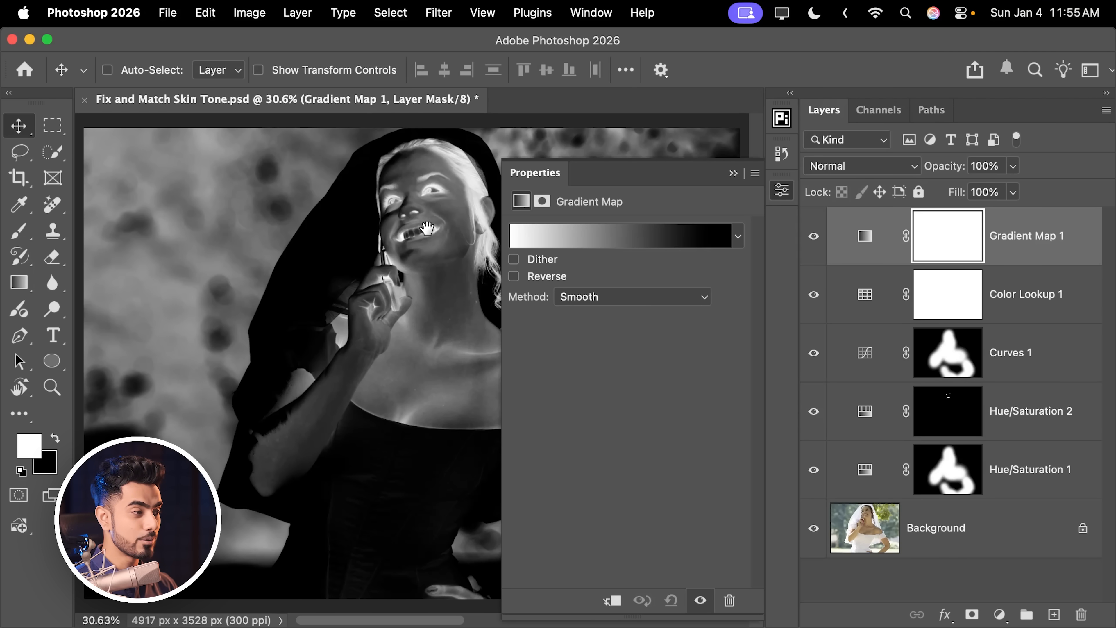
left_click_drag(427, 228, 367, 269)
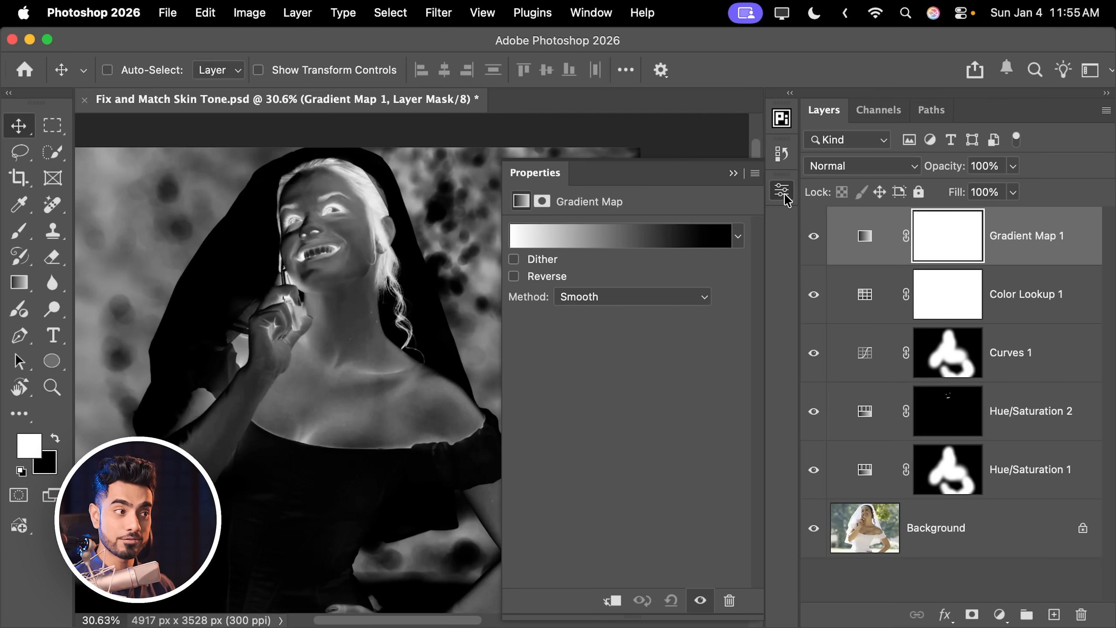
left_click(786, 196)
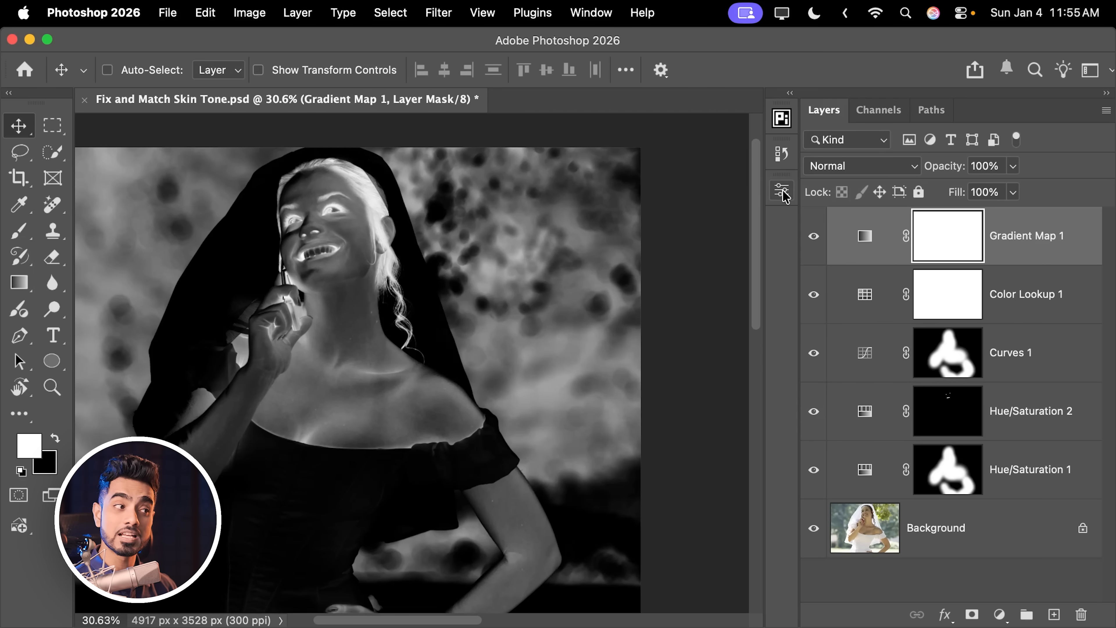
left_click(785, 197)
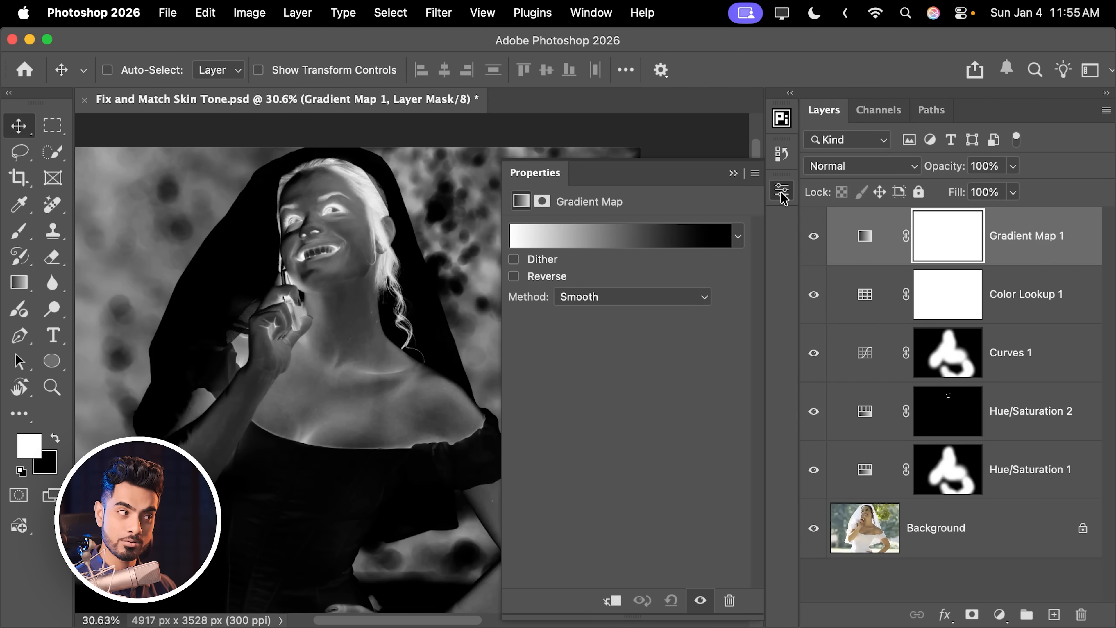
left_click(592, 13)
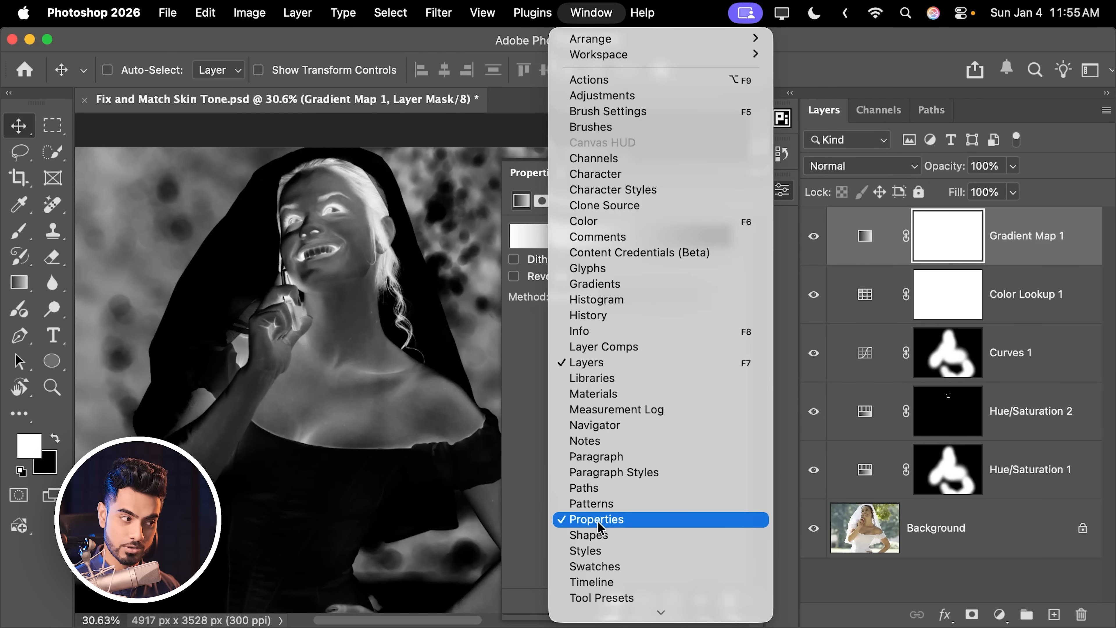
left_click(530, 420)
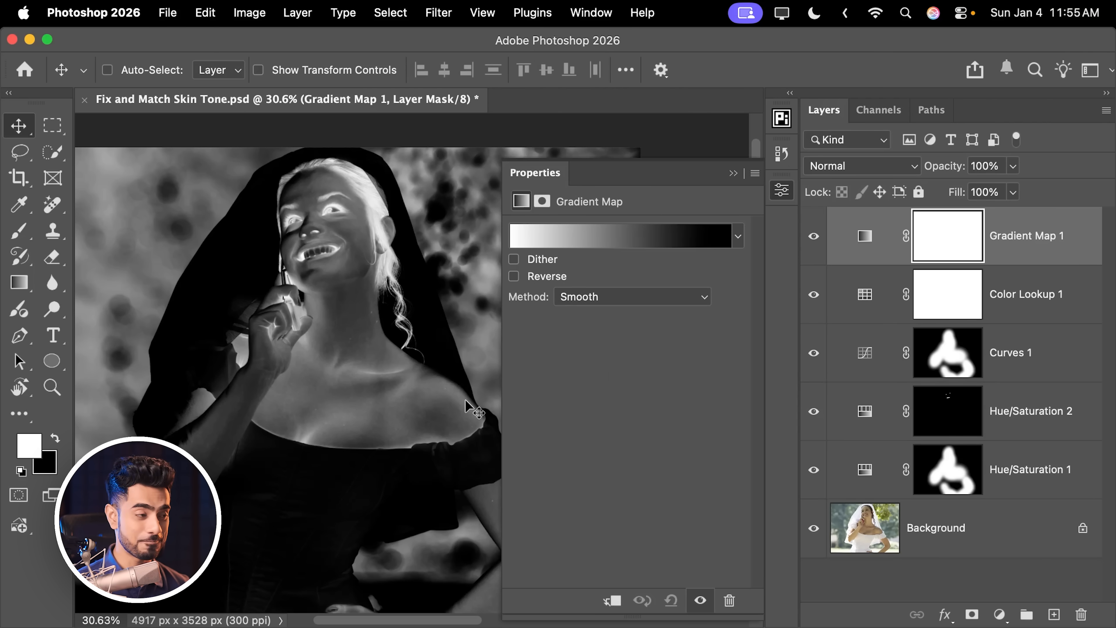
Step: Reverse the Gradient Map's gradient so it runs from black to white
left_click(619, 236)
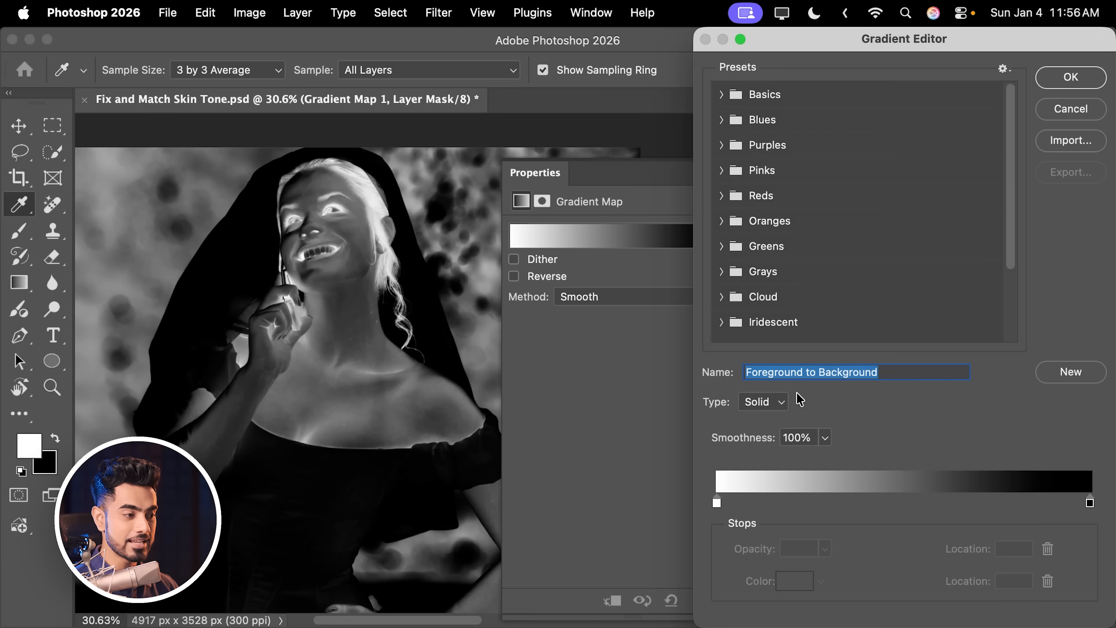
left_click_drag(717, 501, 968, 502)
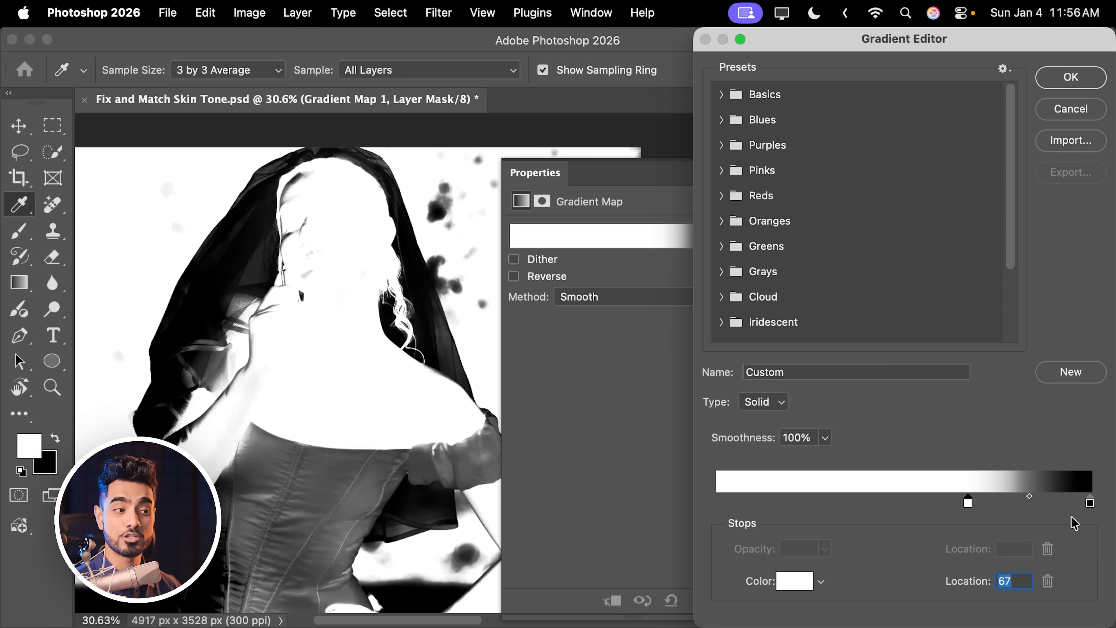
left_click_drag(1087, 501, 703, 500)
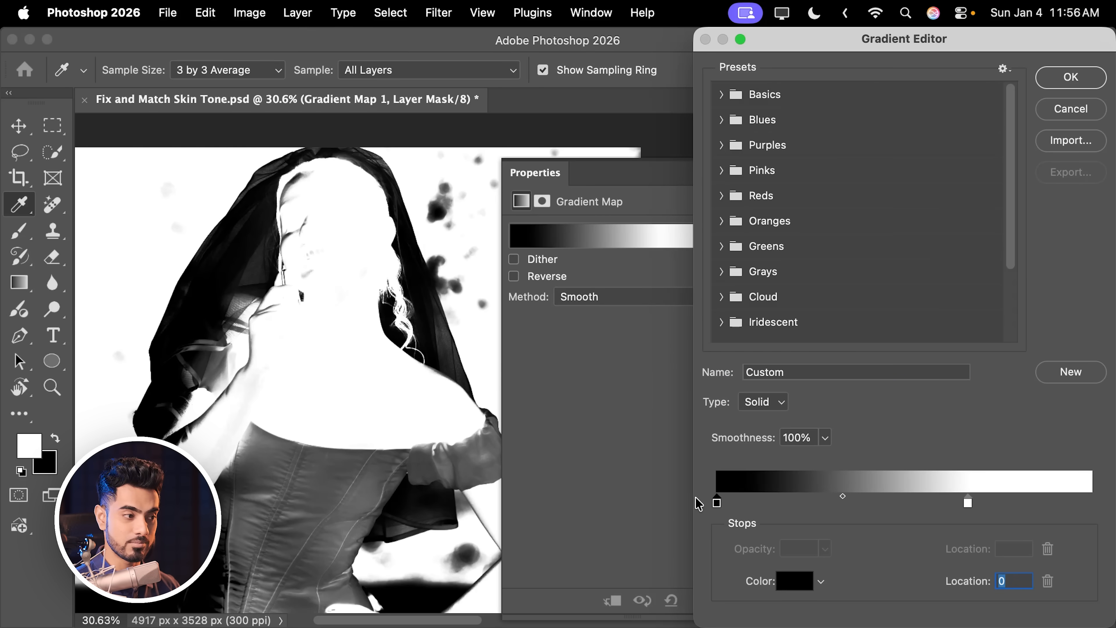
left_click_drag(975, 504, 1105, 505)
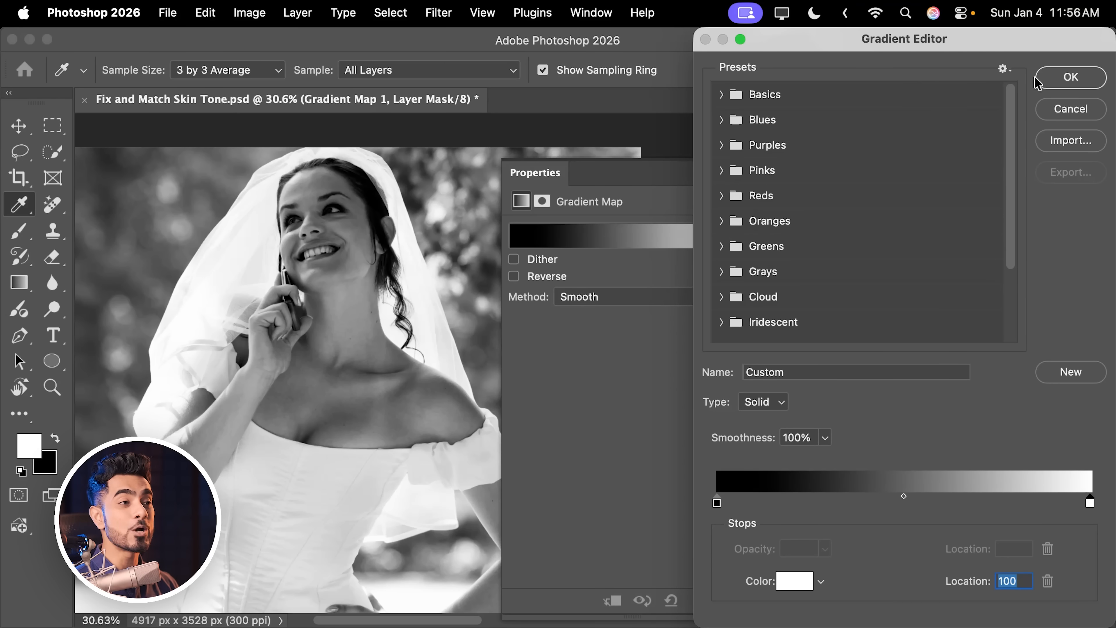
left_click(1039, 81)
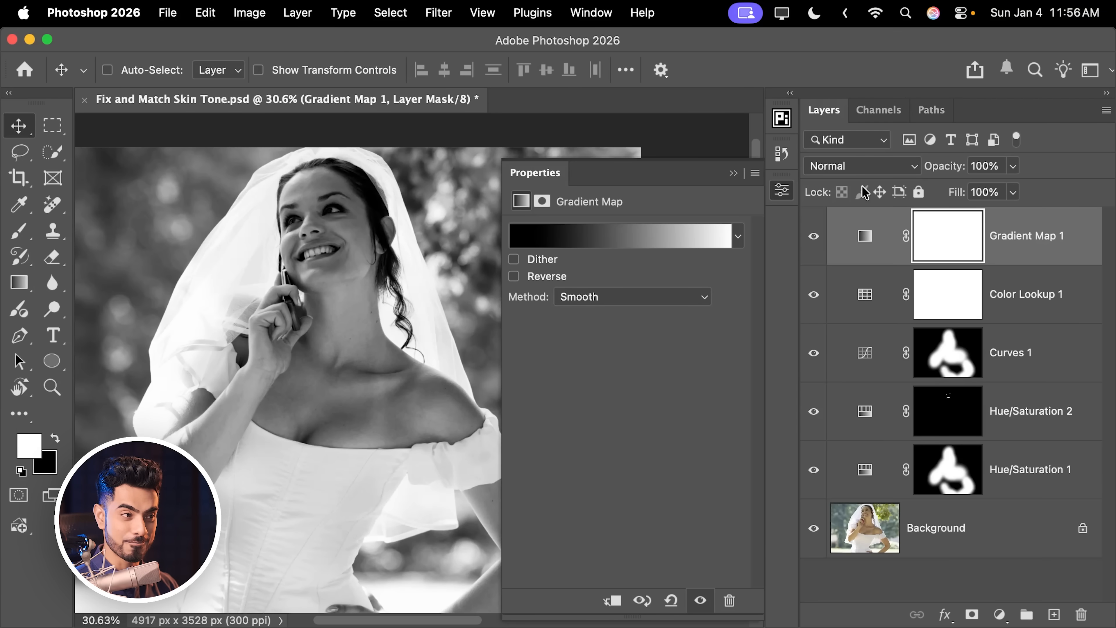
Step: Invert the Gradient Map layer's mask to hide the effect everywhere
left_click(954, 241)
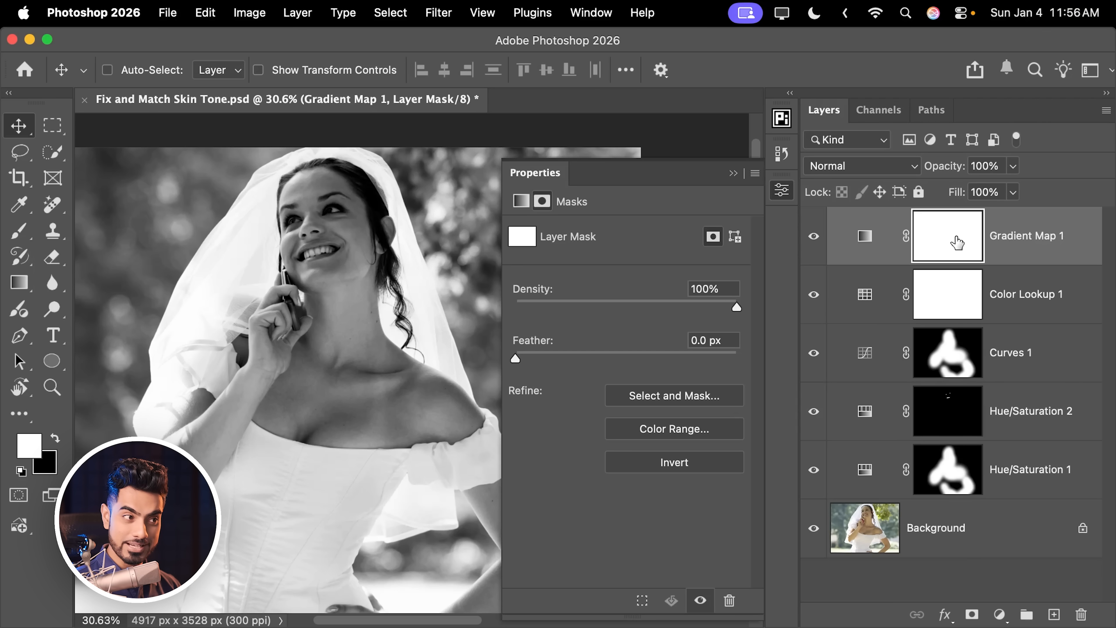
key("super+i")
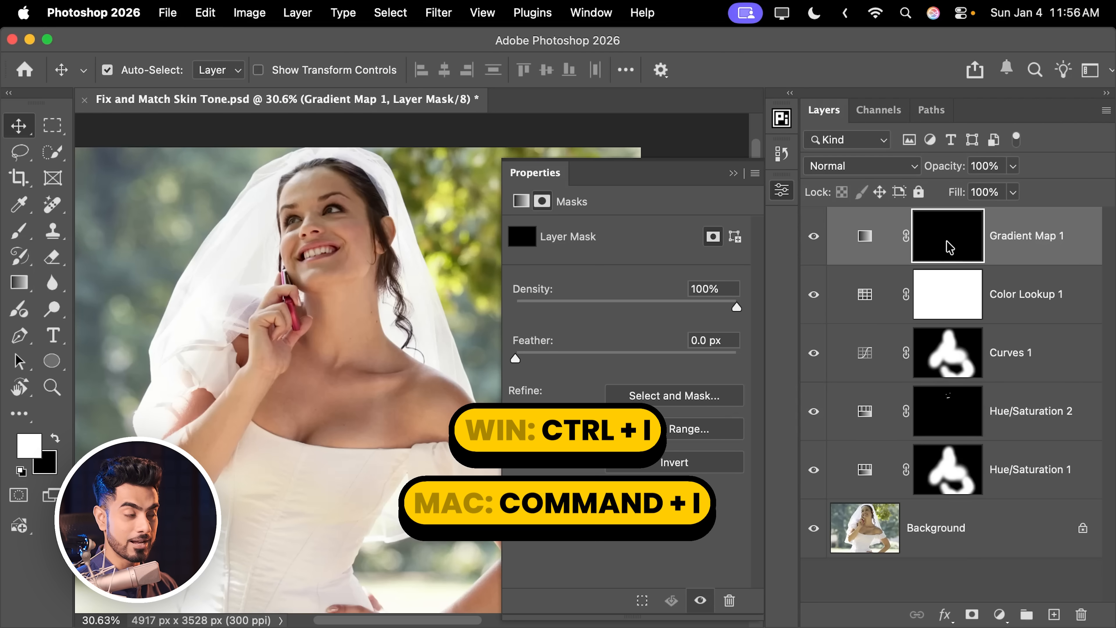
Step: Paint white into the Gradient Map mask over the neck, shoulder and arm with a 175 px Hard Round brush
key("b")
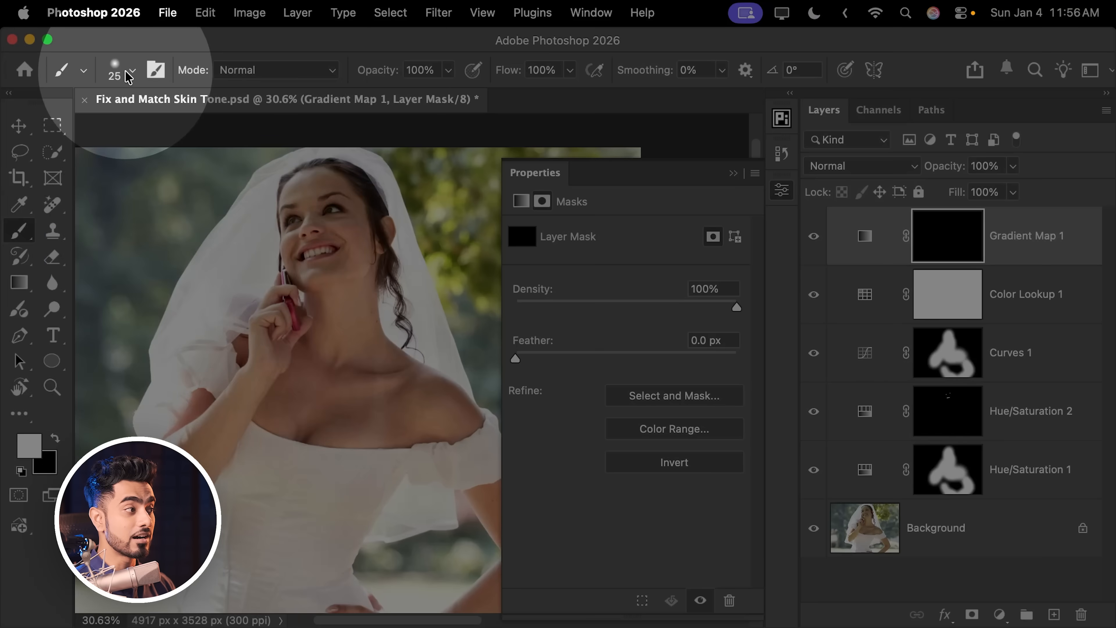
right_click(117, 117)
left_click(130, 312)
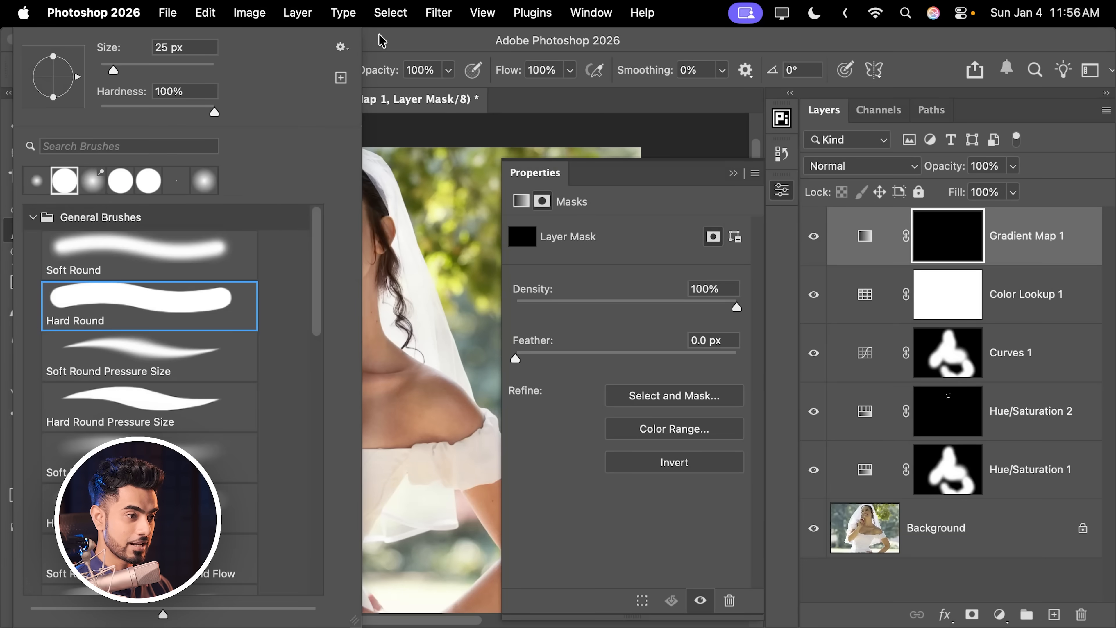
left_click(384, 36)
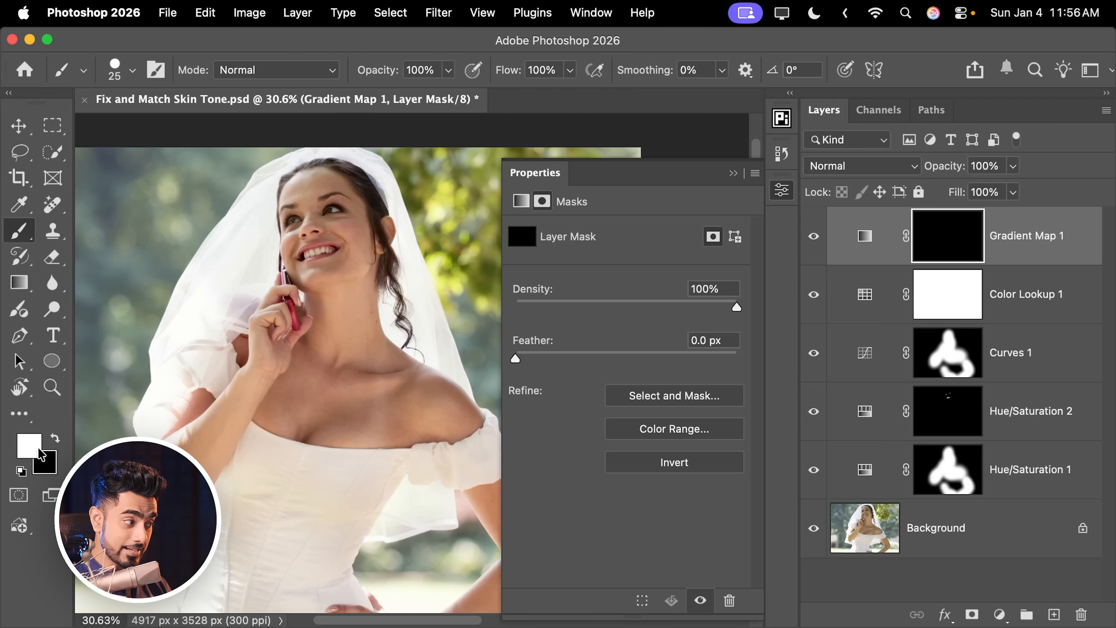
key("bracketright")
key("bracketright")
key("bracketright")
key("bracketright")
key("bracketright")
key("bracketright")
key("bracketright")
key("bracketright")
key("bracketright")
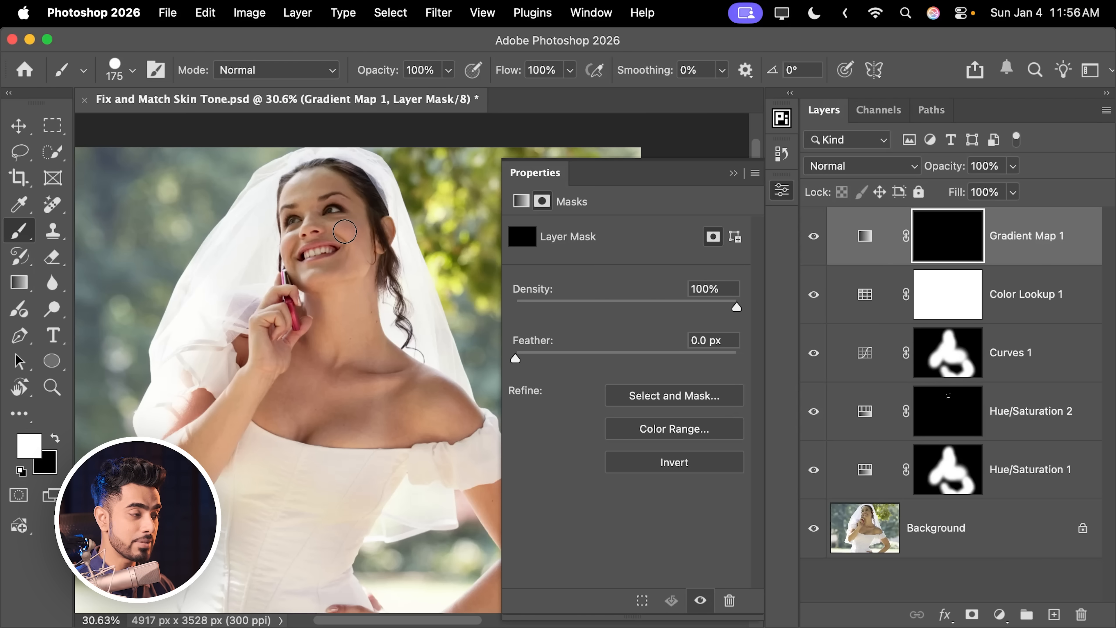
mouse_move(338, 256)
left_mouse_down()
mouse_move(334, 308)
mouse_move(349, 369)
mouse_move(366, 389)
mouse_move(446, 414)
mouse_move(394, 382)
mouse_move(428, 483)
left_mouse_up()
scroll(390, 420, "down", 3)
scroll(390, 420, "right", 4)
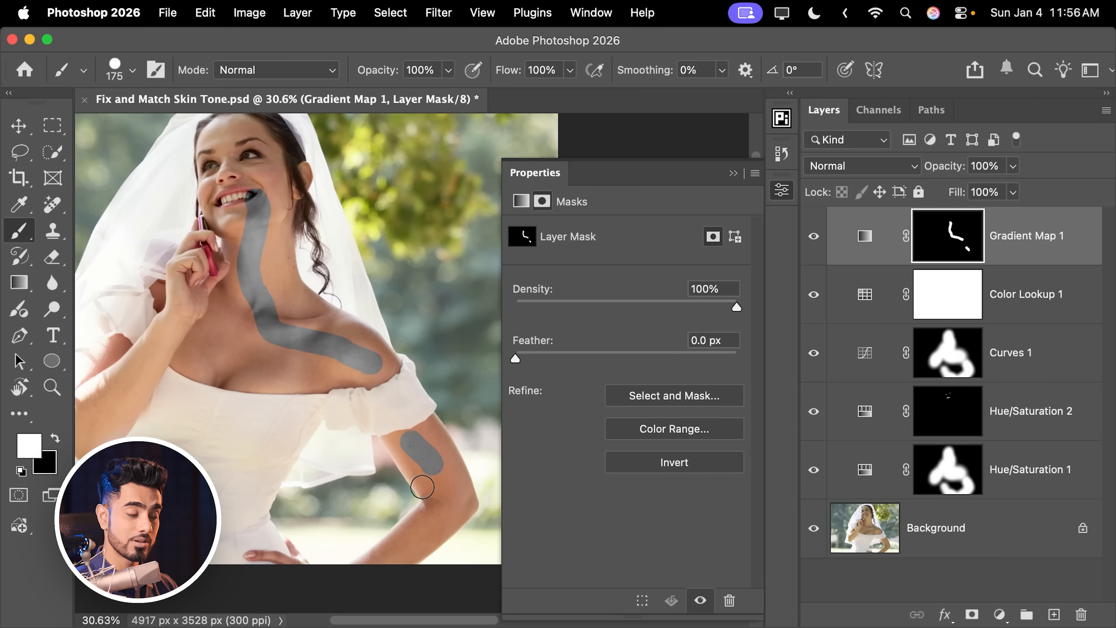
scroll(352, 390, "up", 3)
scroll(351, 390, "left", 1)
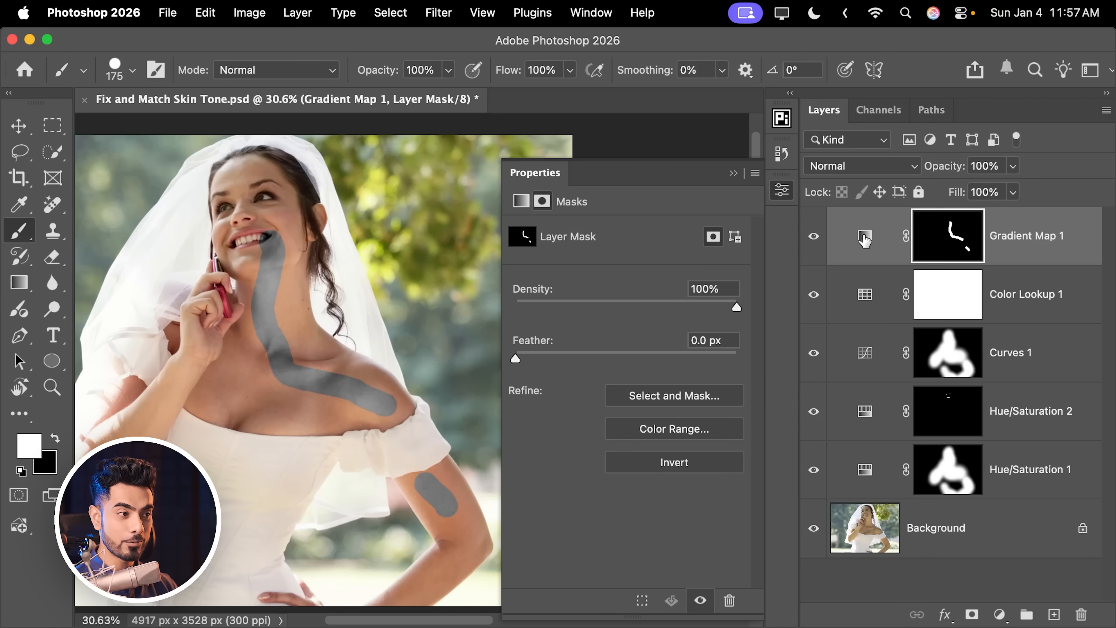
Step: Set the gradient's white end stop to a light skin colour #f7c19d, sampled from the shoulder and adjusted
left_click(864, 238)
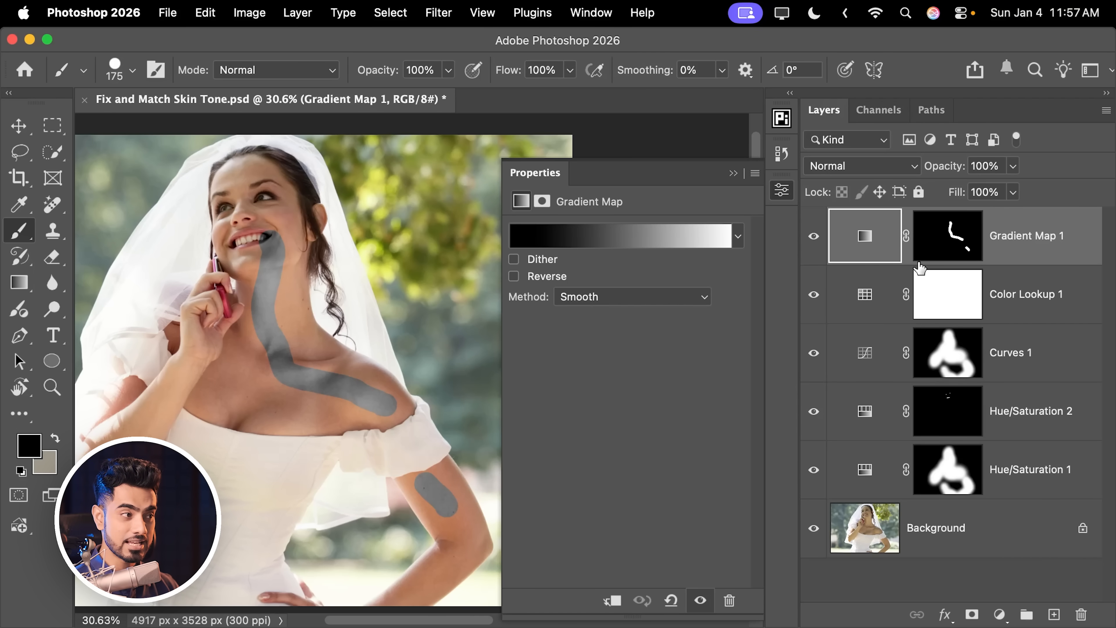
left_click(733, 173)
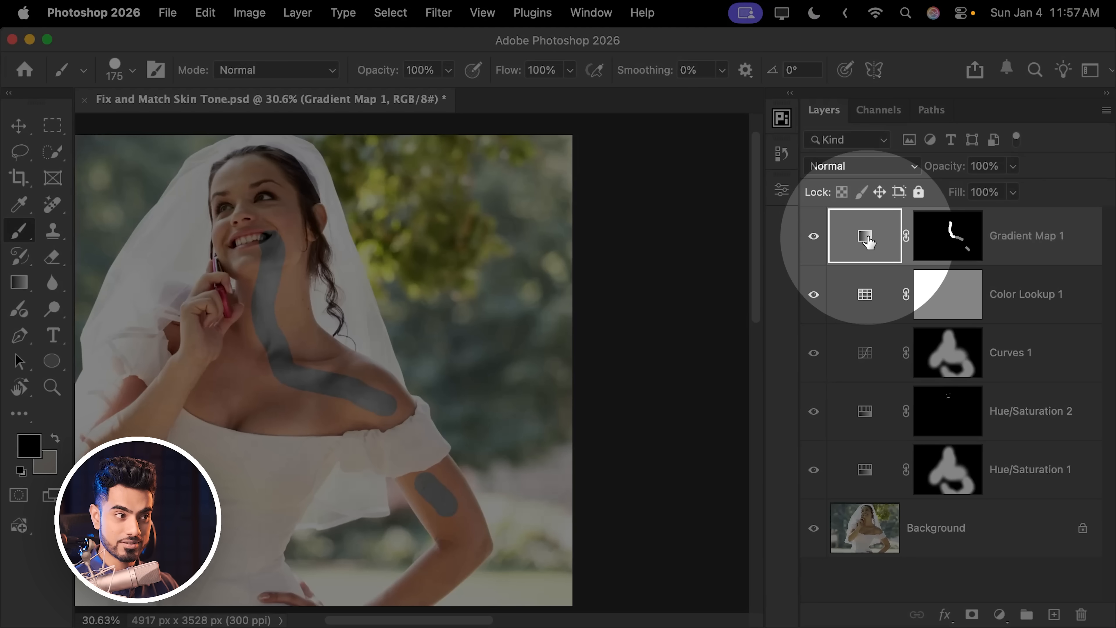
double_click(863, 254)
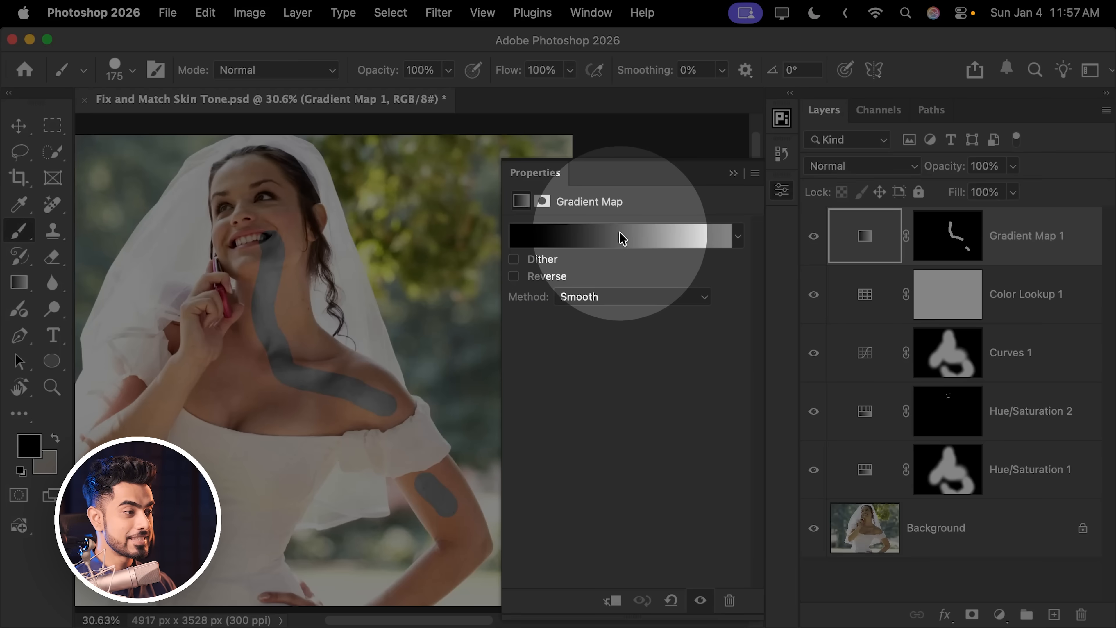
left_click(648, 230)
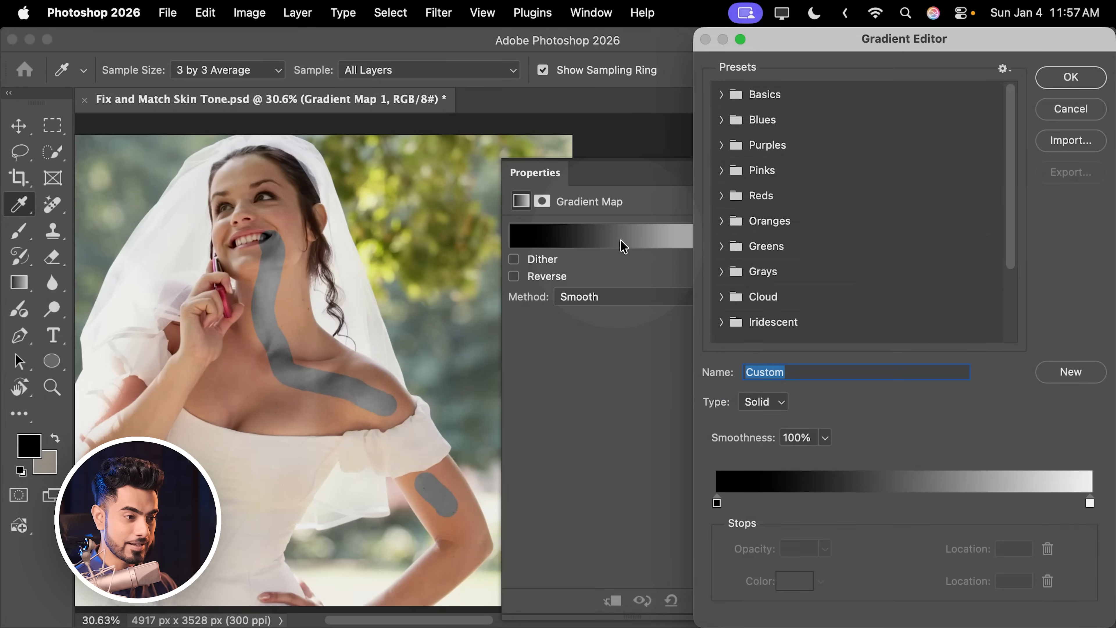
left_click_drag(856, 51, 644, 66)
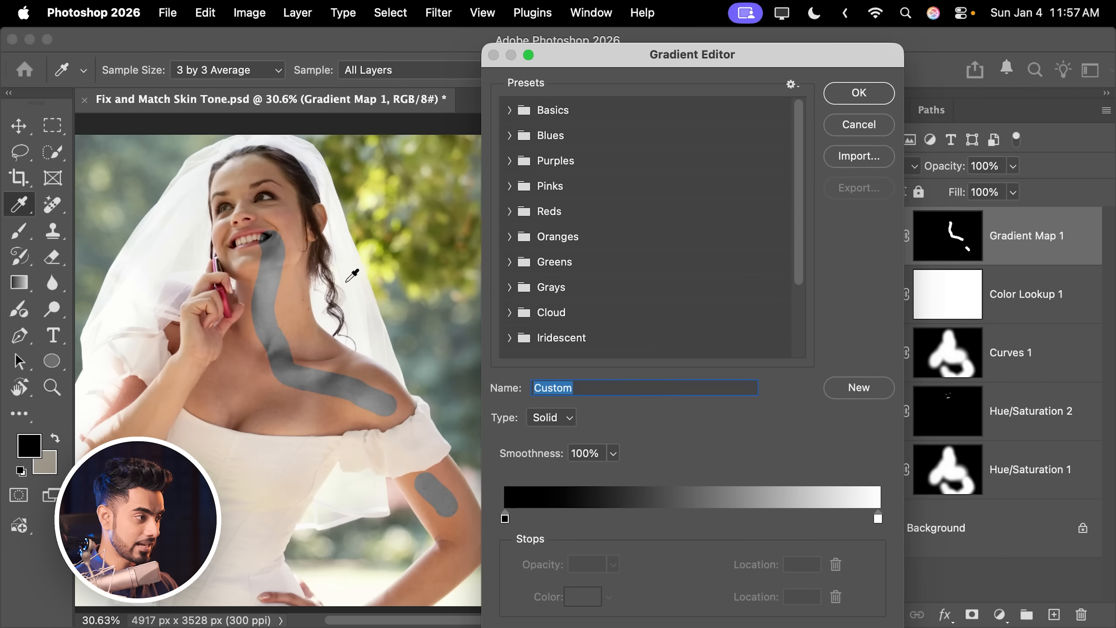
key("BackSpace")
left_click_drag(312, 324, 352, 315)
left_click(877, 518)
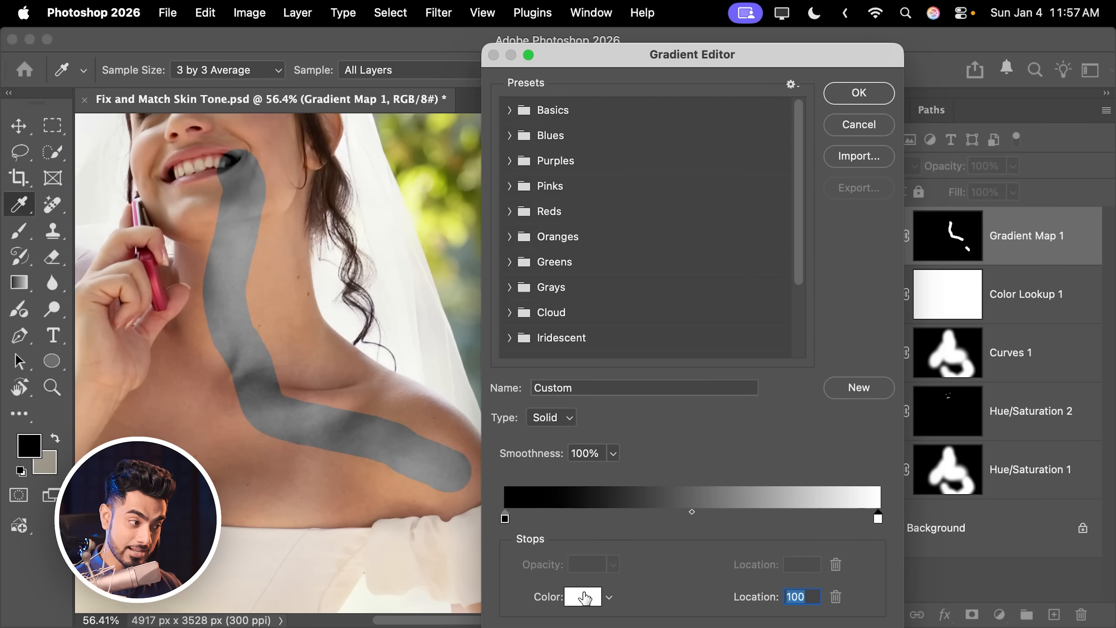
left_click(584, 597)
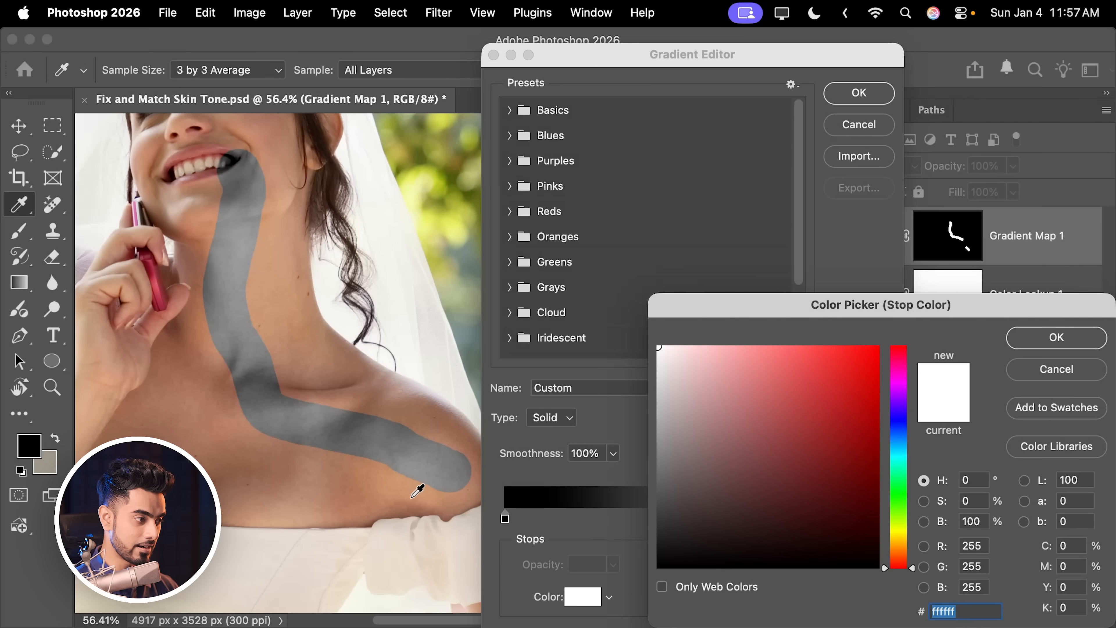
left_click(413, 490)
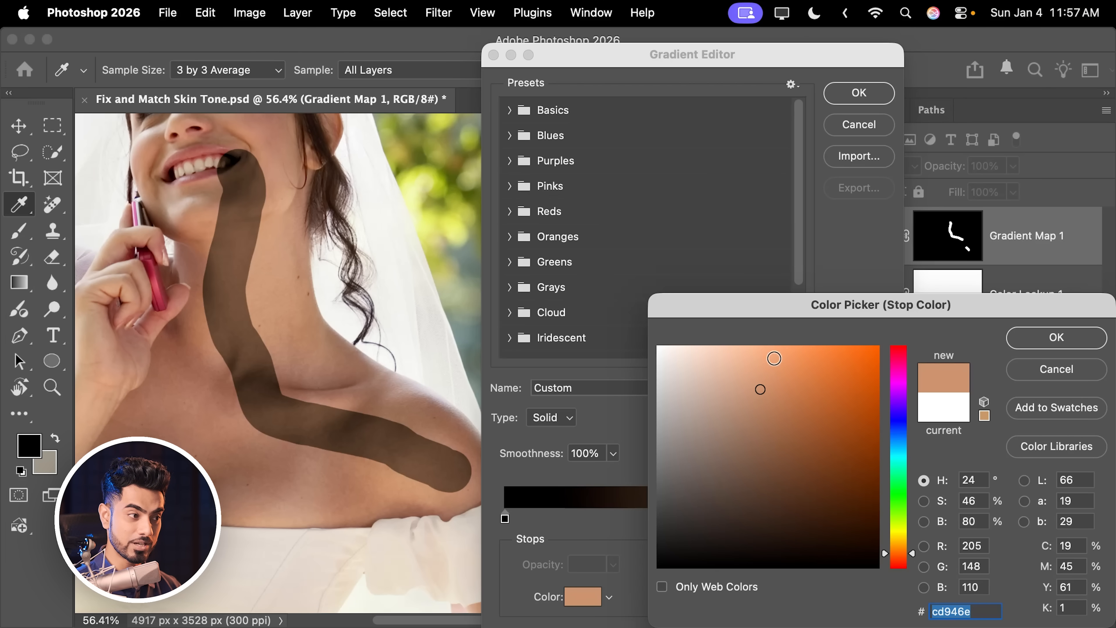
left_click_drag(747, 361, 737, 352)
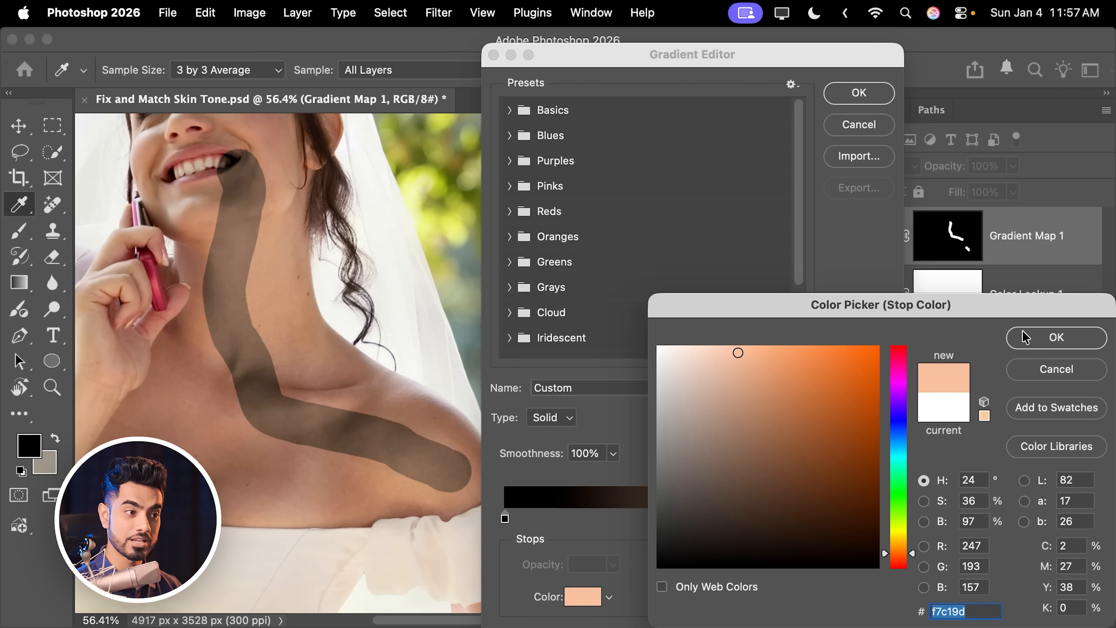
left_click(1025, 338)
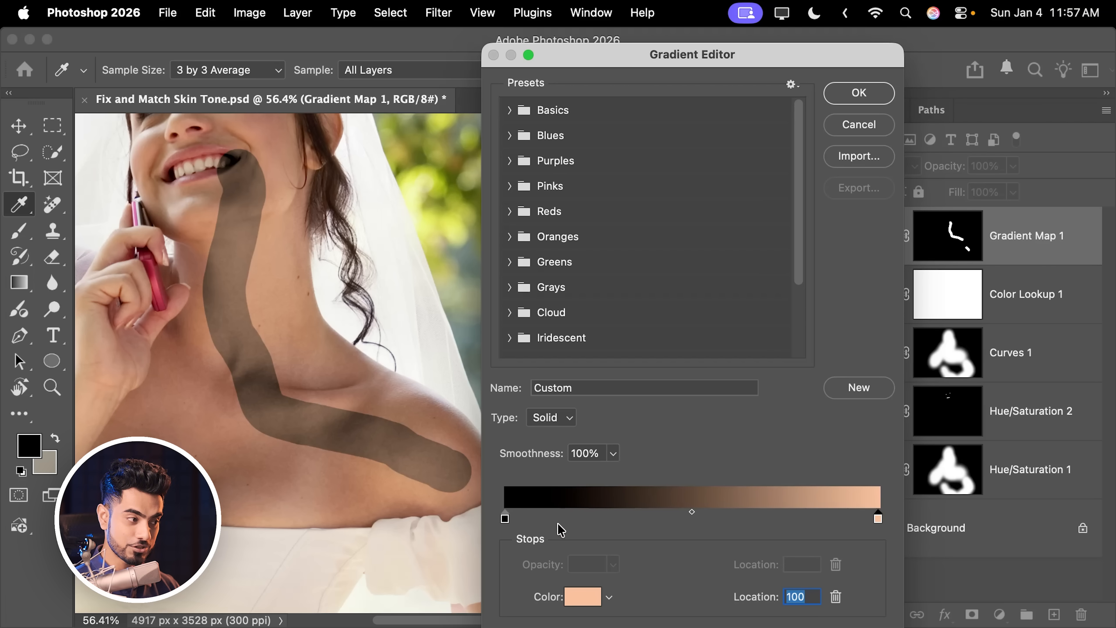
Step: Move the black stop to location 7 and set its colour to dark brown #492d26 sampled from the skin
left_click_drag(505, 524, 532, 523)
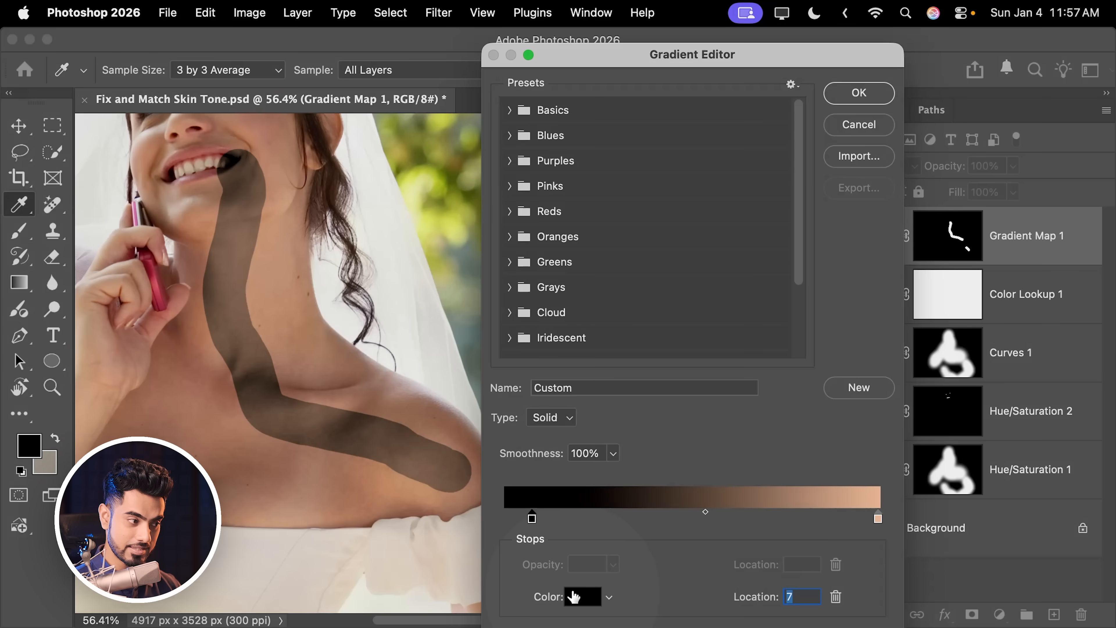
left_click(578, 598)
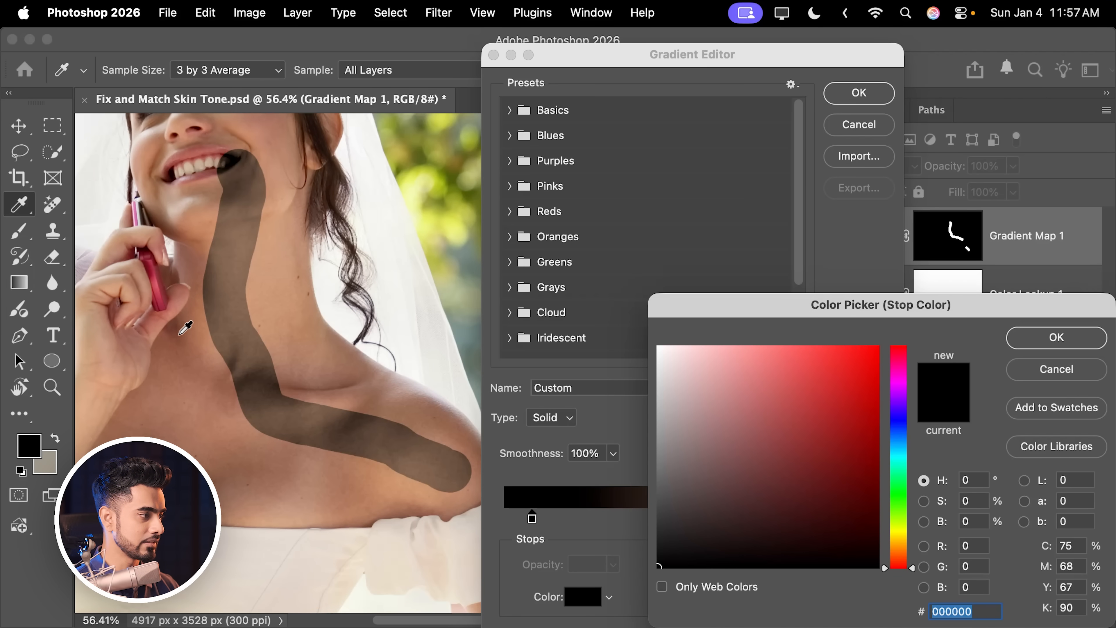
left_click(184, 339)
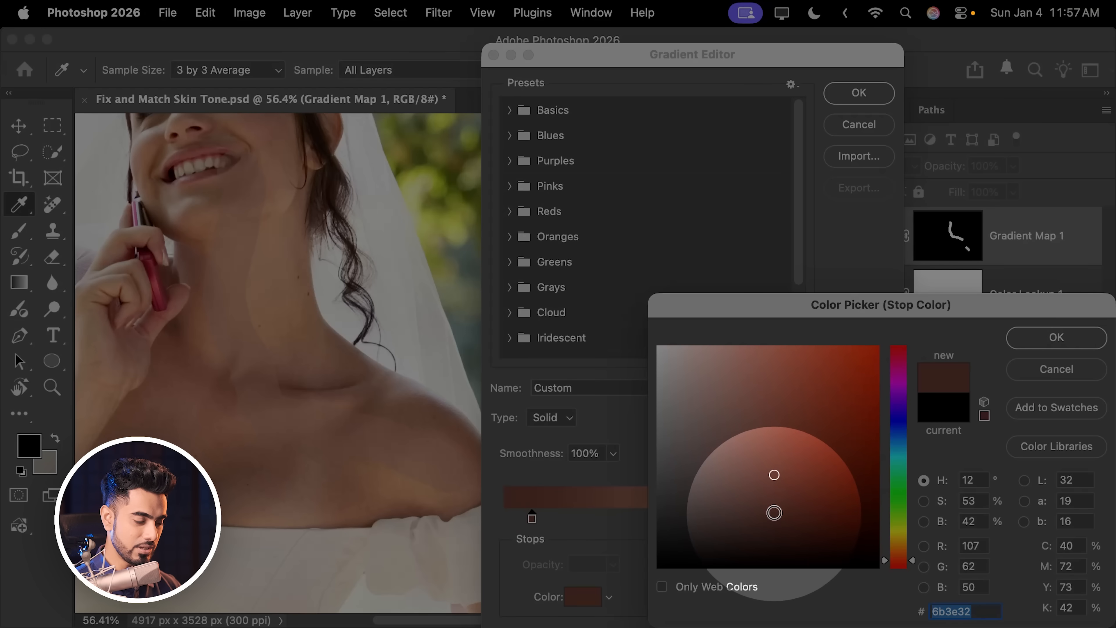
left_click_drag(772, 510, 759, 509)
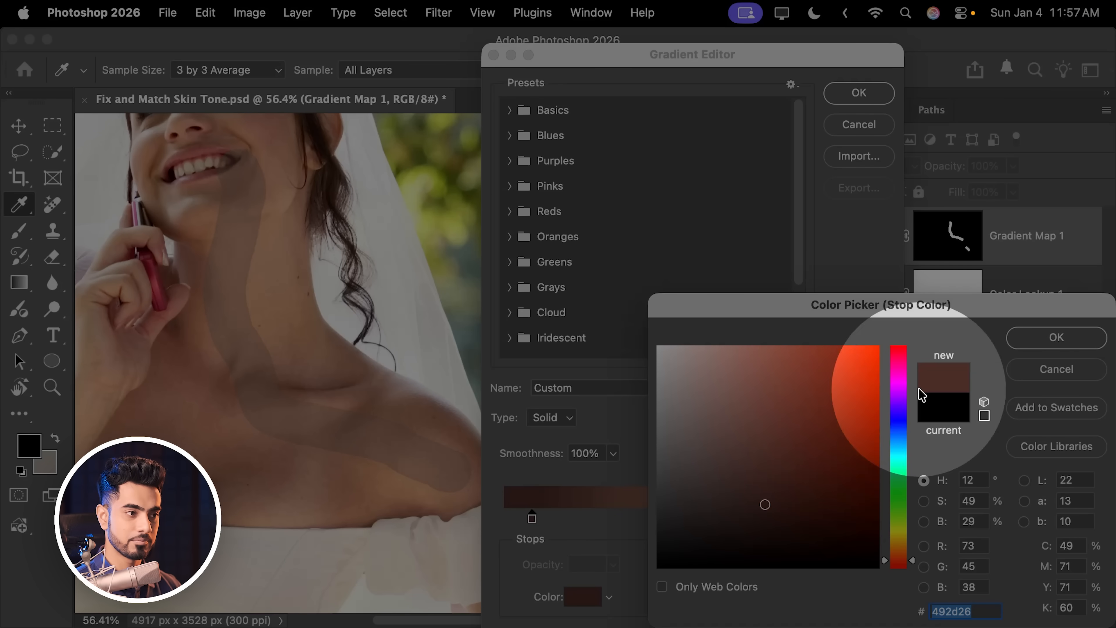
left_click(1056, 337)
Step: Reposition the gradient stops, placing the dark stop at 14 and the light stop at 83
left_click(877, 519)
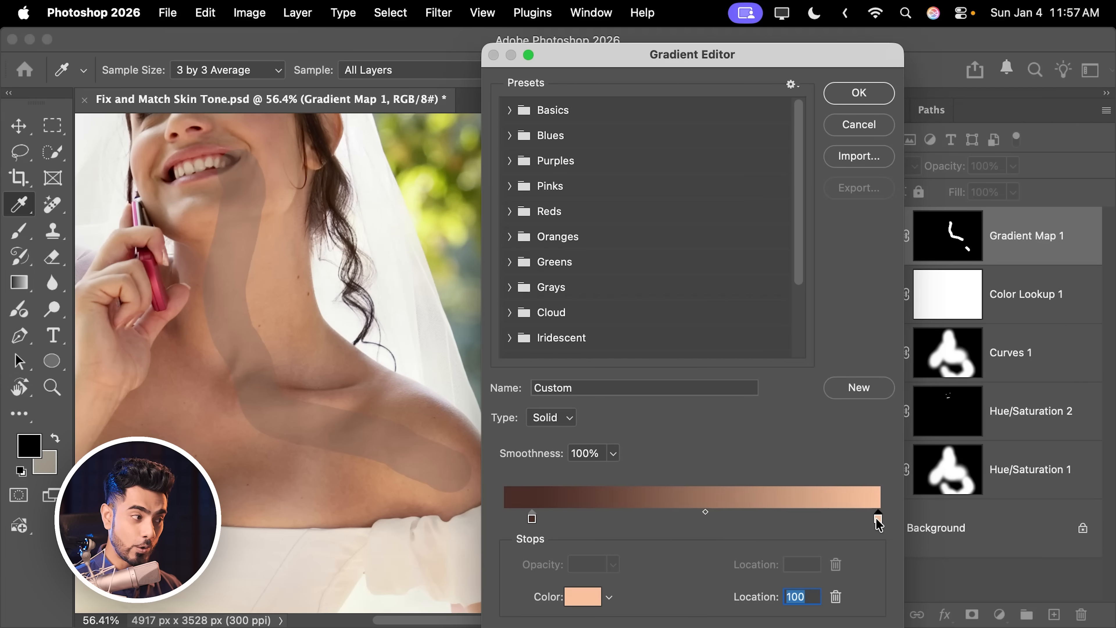
left_click_drag(878, 519, 836, 521)
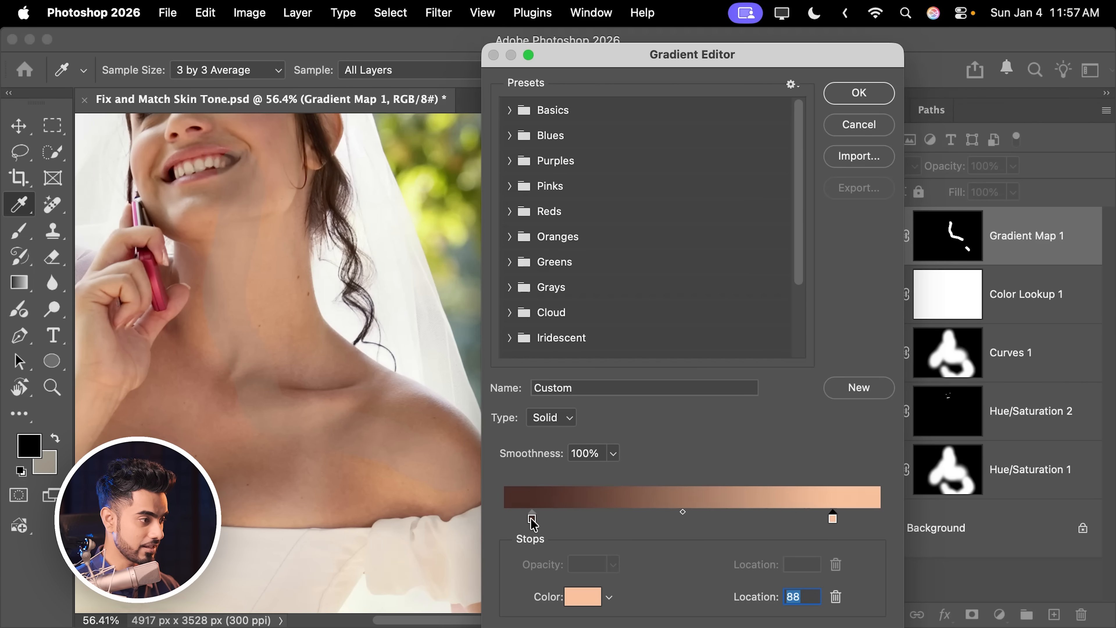
left_click_drag(532, 519, 556, 523)
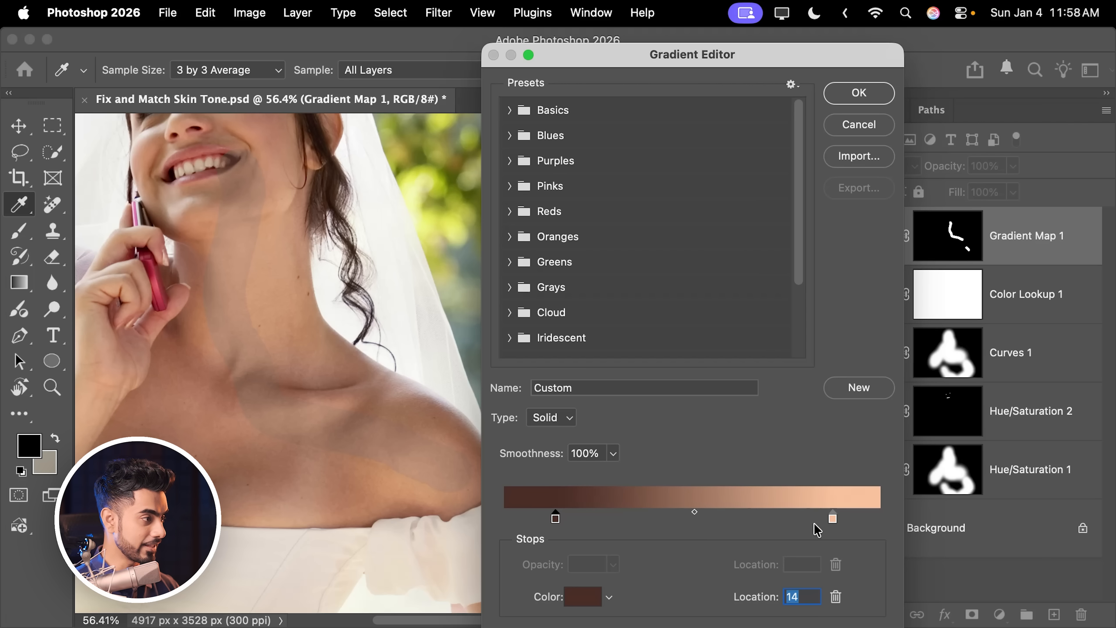
left_click_drag(831, 520, 816, 521)
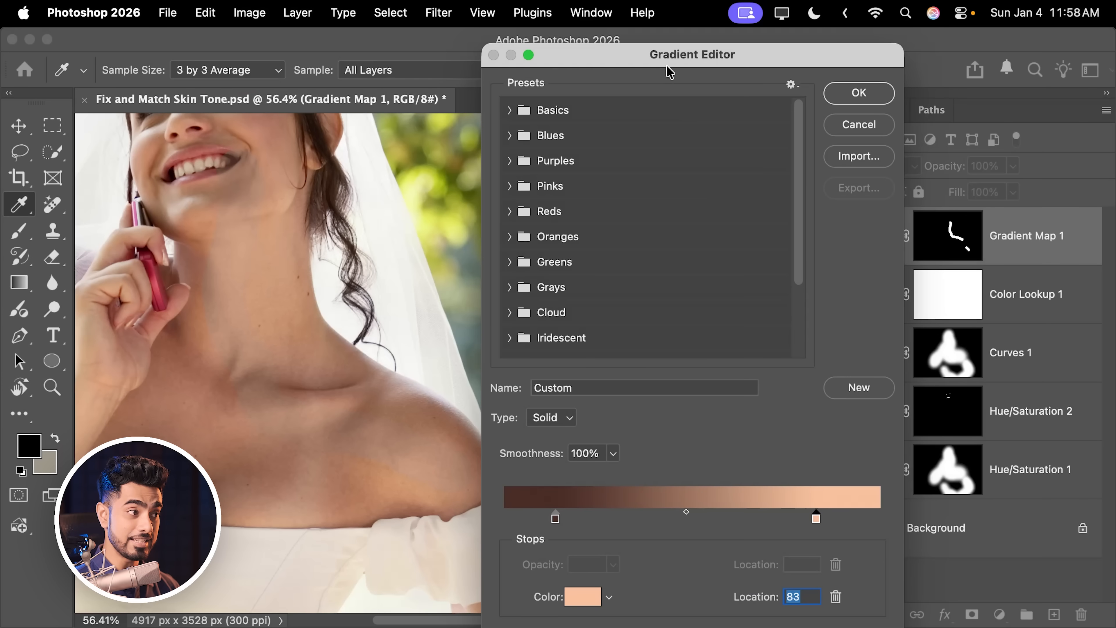
Step: Change the light stop's colour at location 83 to #f7bb93
left_click_drag(666, 66, 763, 66)
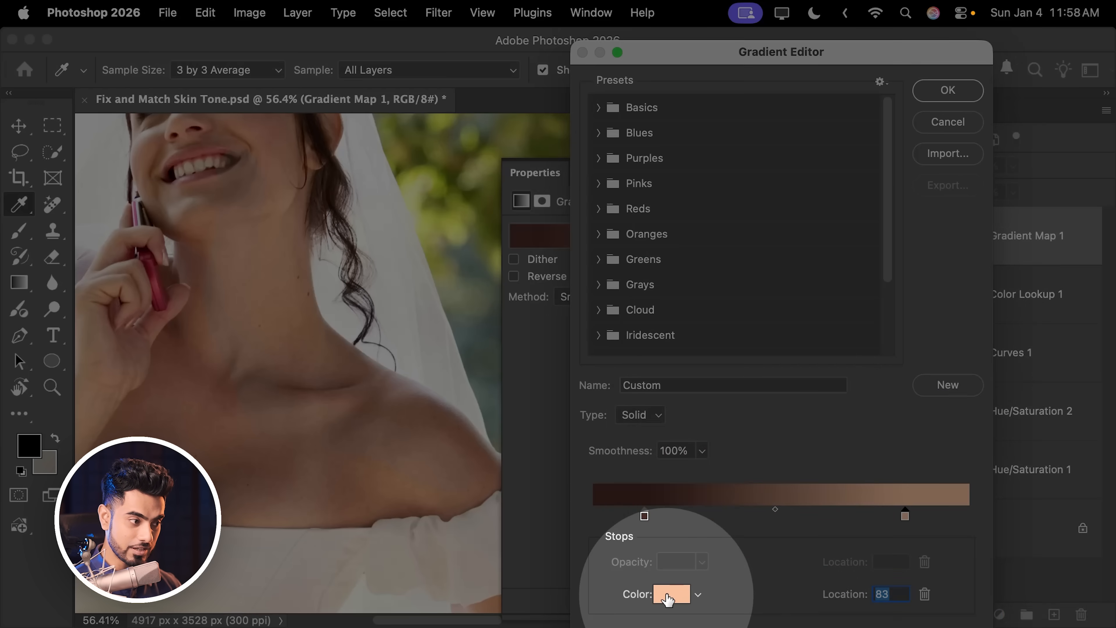
left_click(665, 593)
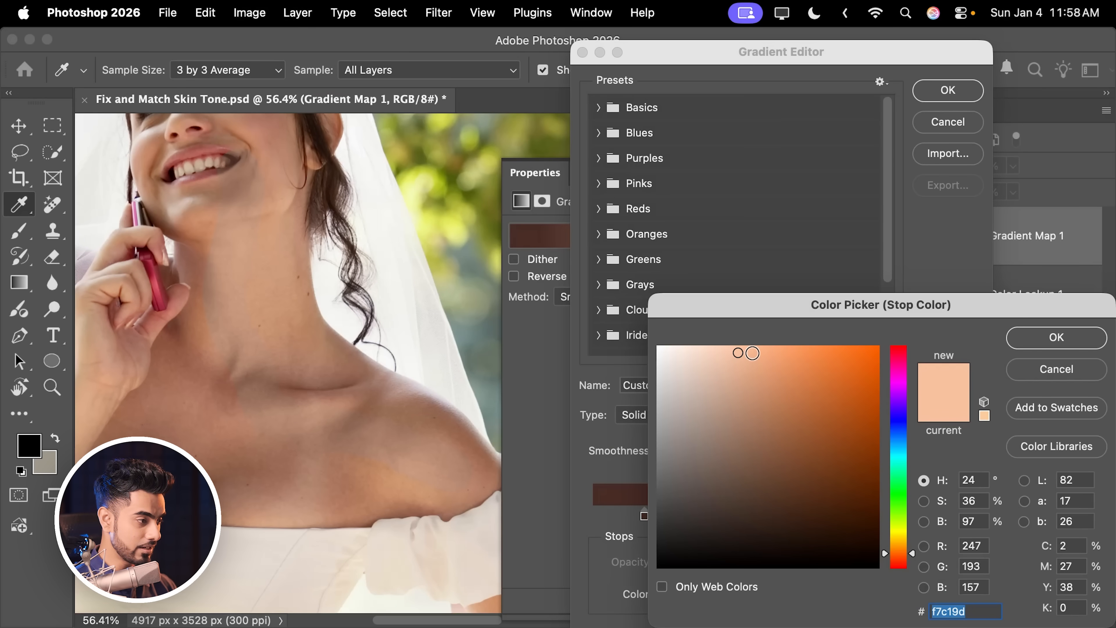
left_click(754, 351)
left_click_drag(753, 352, 747, 353)
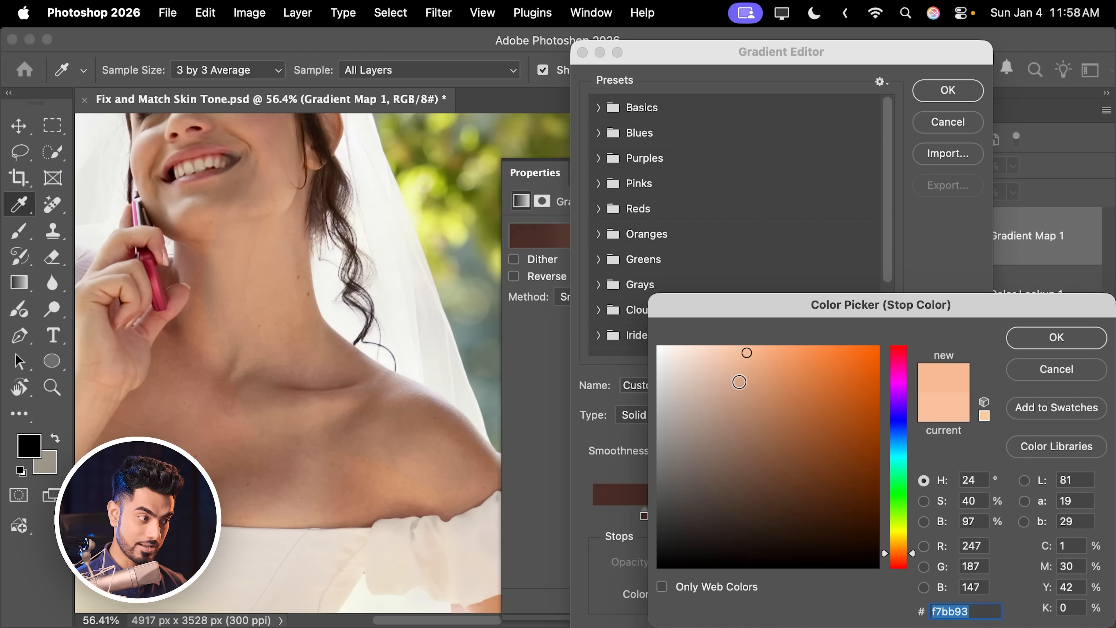
left_click(1034, 336)
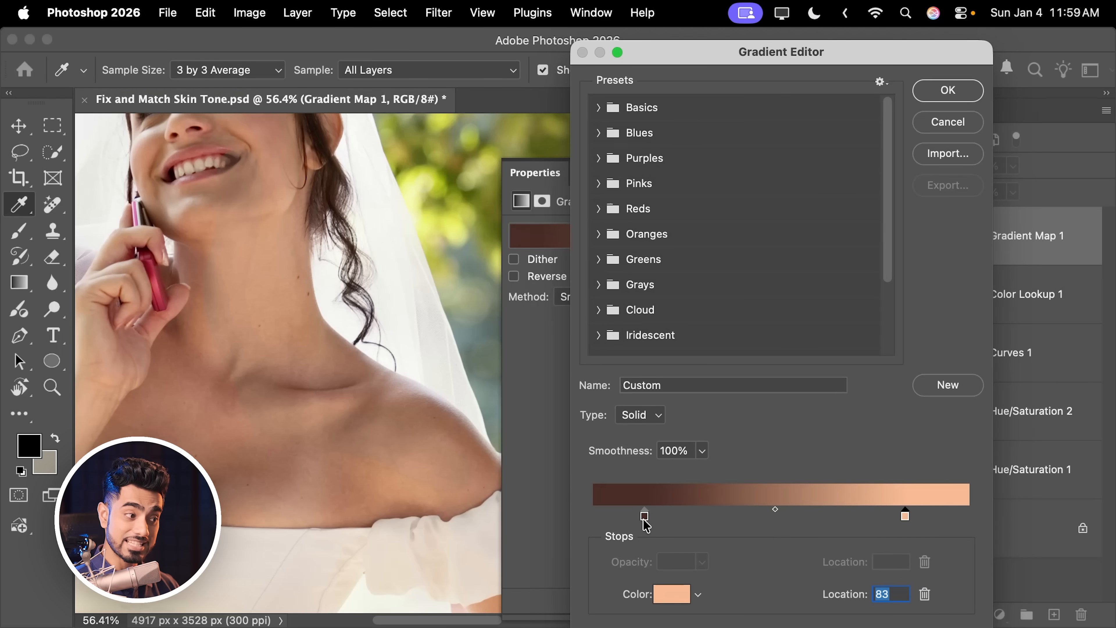
Step: Change the dark gradient stop's colour to #4f291f and move the light stop to location 81
left_click(645, 518)
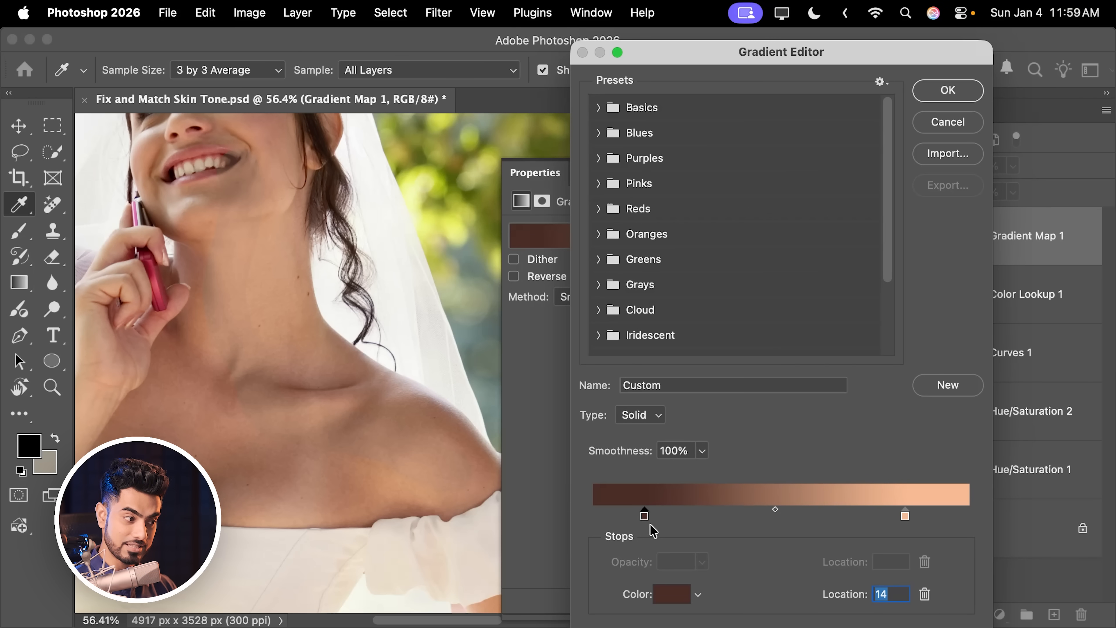
left_click(672, 594)
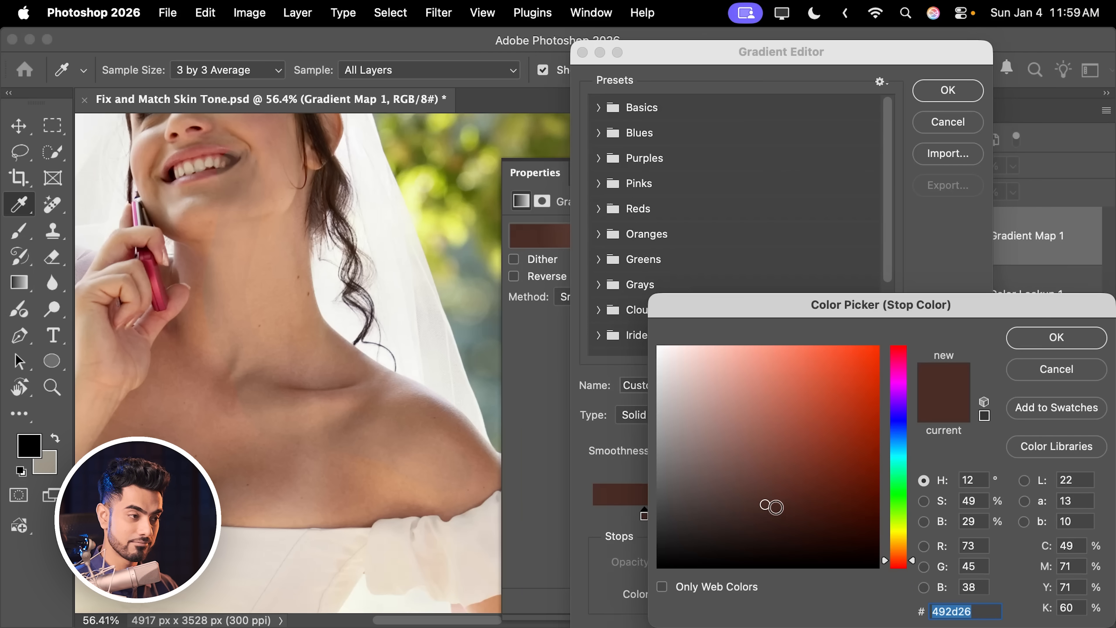
left_click_drag(778, 502, 792, 498)
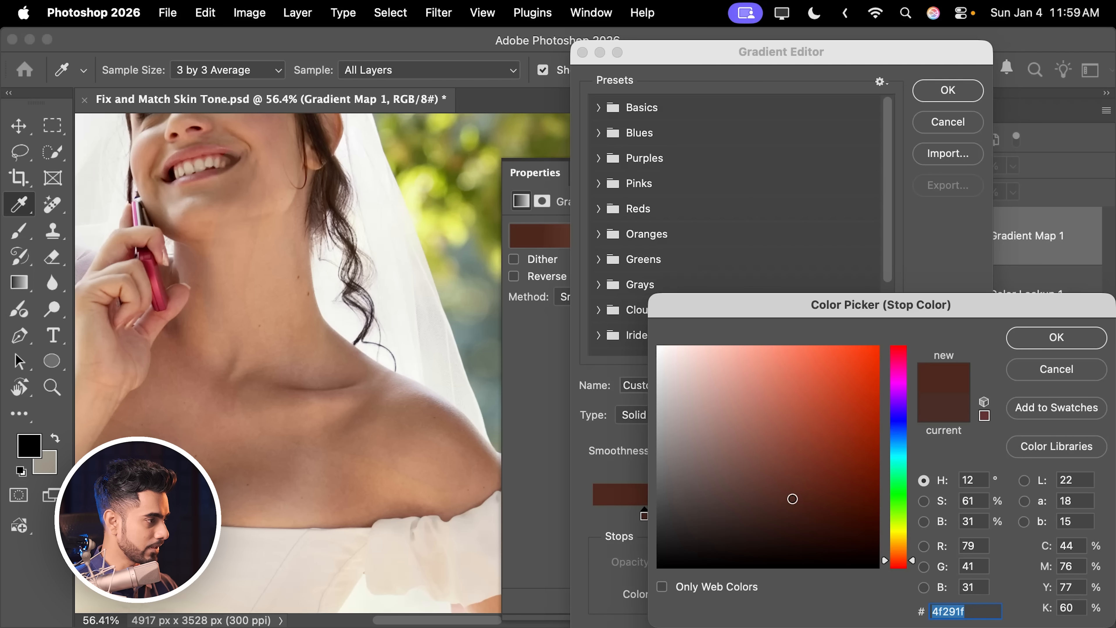
left_click(1032, 345)
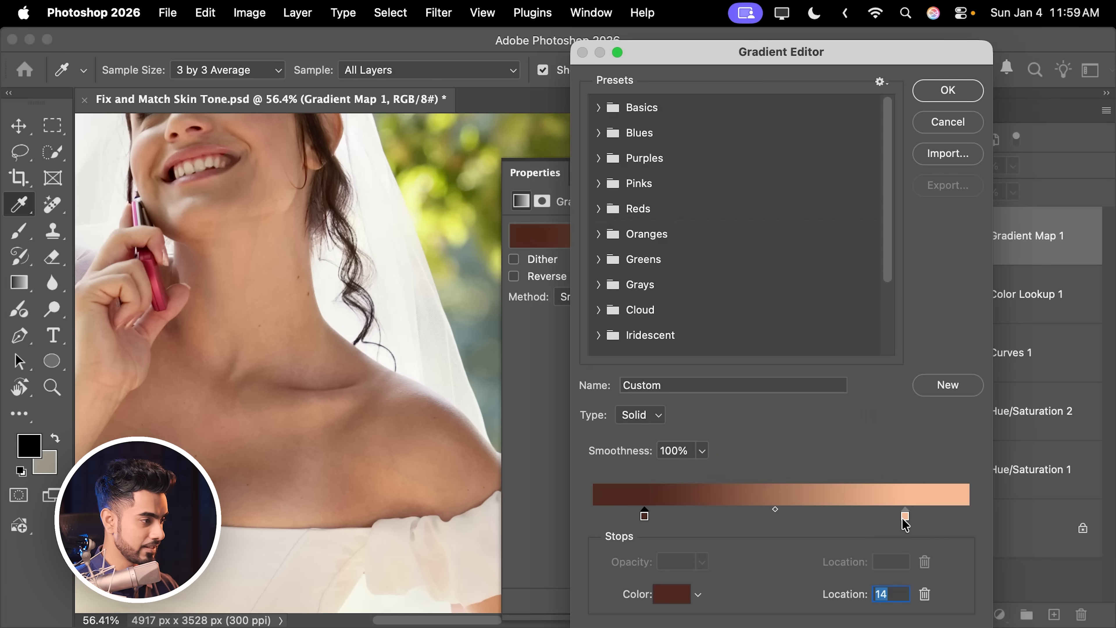
left_click_drag(903, 519, 900, 517)
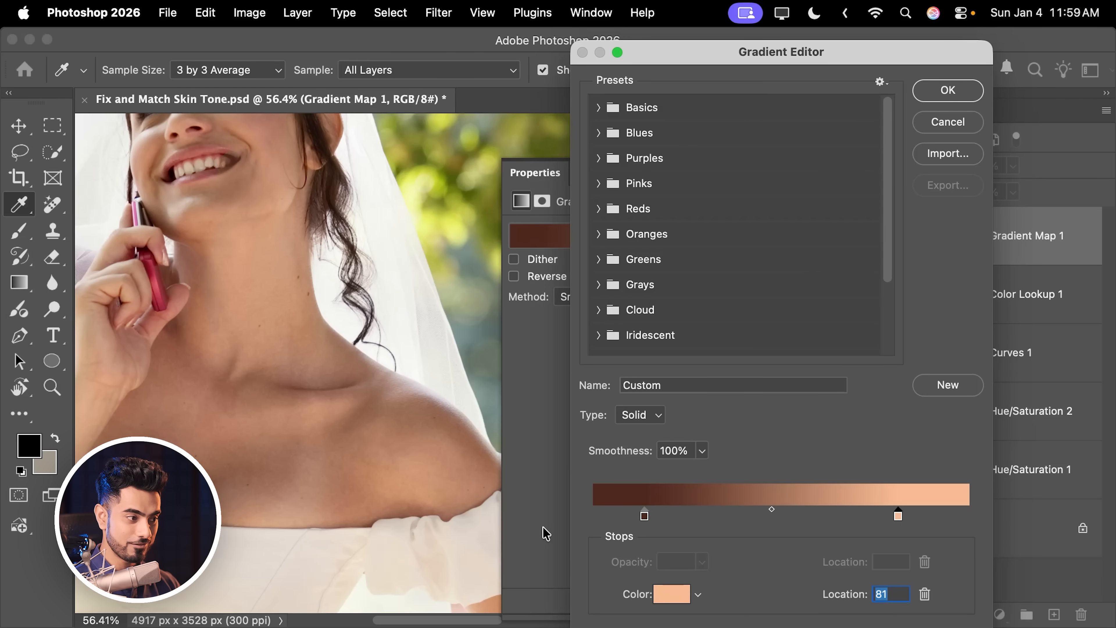
Step: Add a new gradient stop at location 0 and set its colour to black #000000
left_click_drag(604, 520, 586, 529)
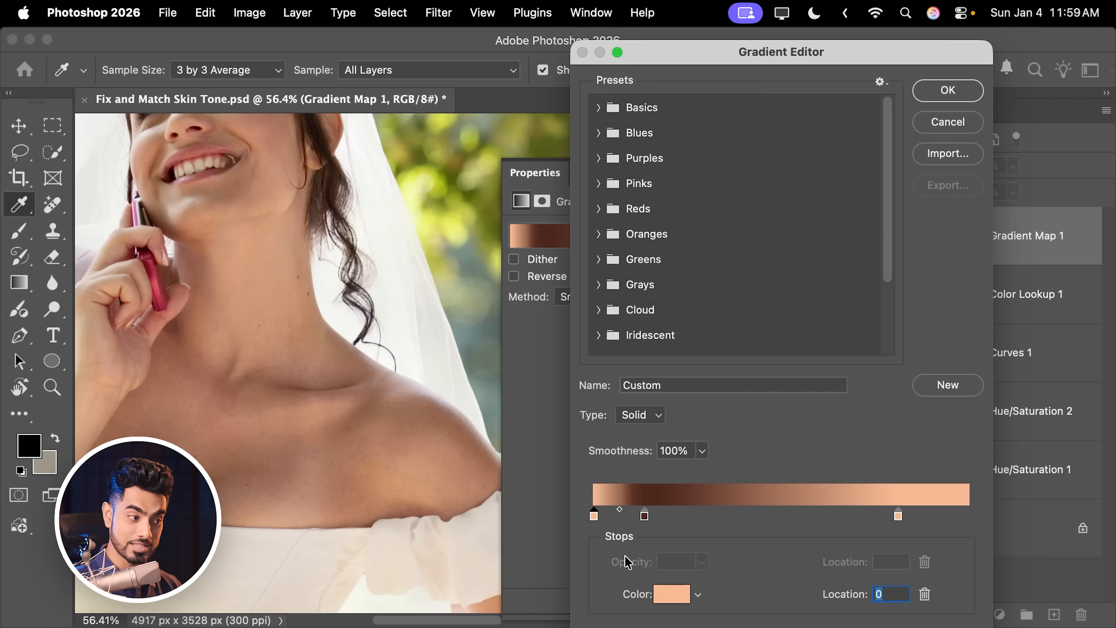
left_click(669, 598)
left_click_drag(701, 532, 652, 588)
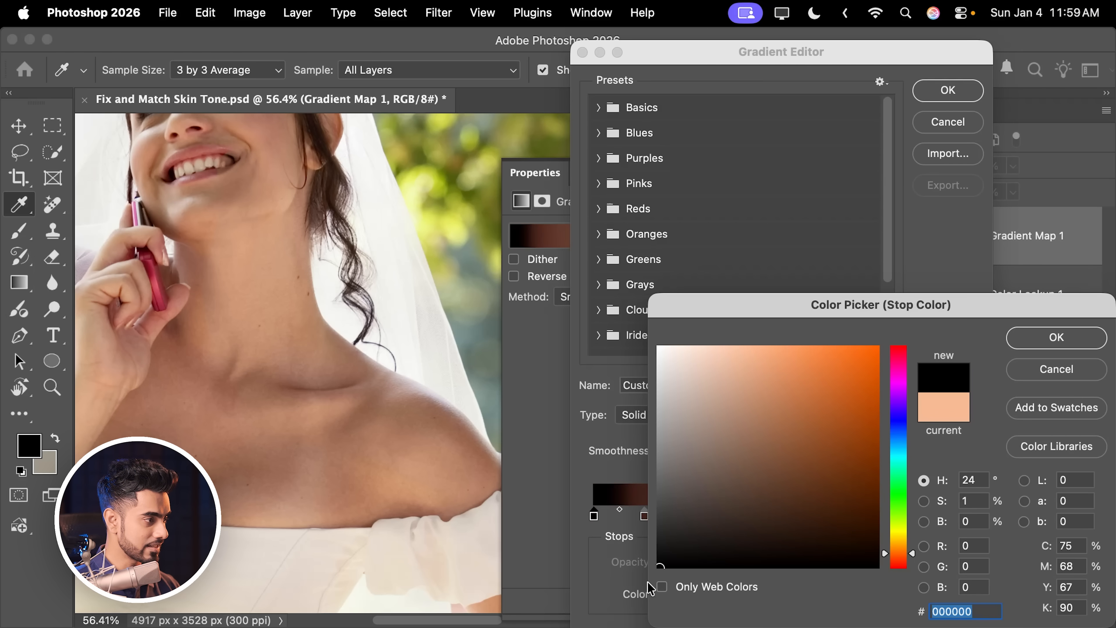
left_click_drag(690, 549, 608, 598)
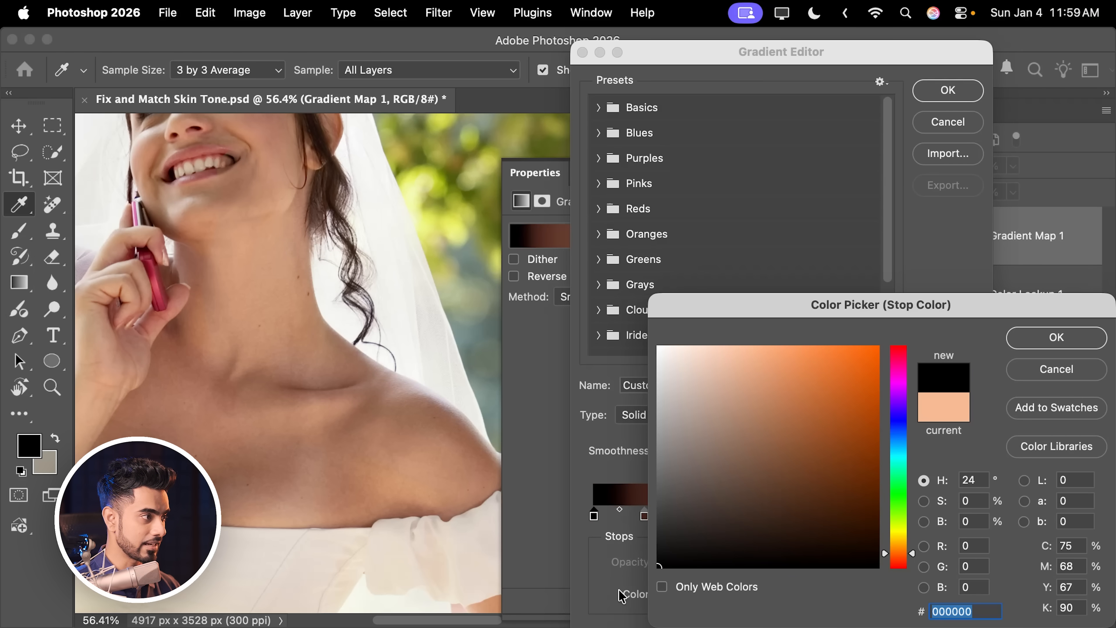
key("Return")
Step: Replace the Gradient Map's layer mask with a new black, hide-all mask
key("super+minus")
key("super+minus")
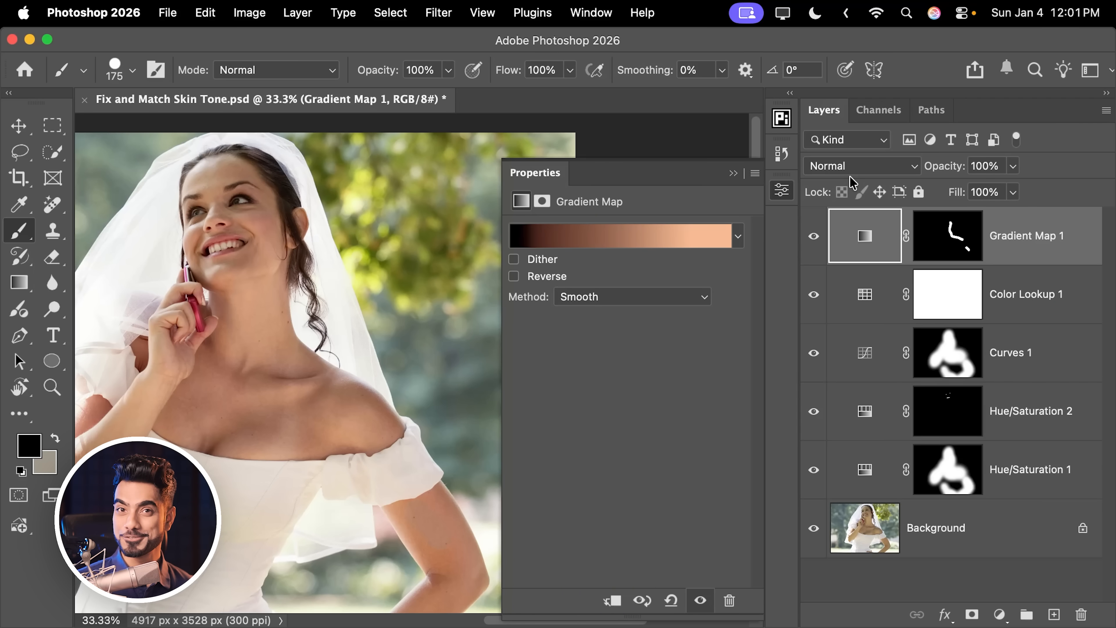
left_click_drag(958, 242, 1080, 613)
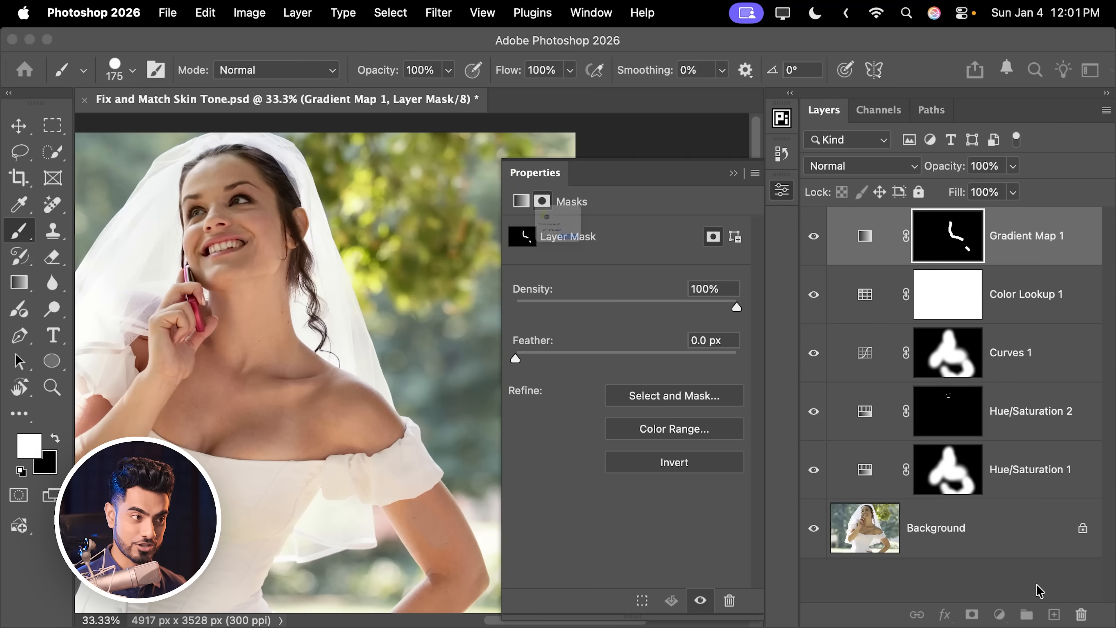
left_click(617, 288)
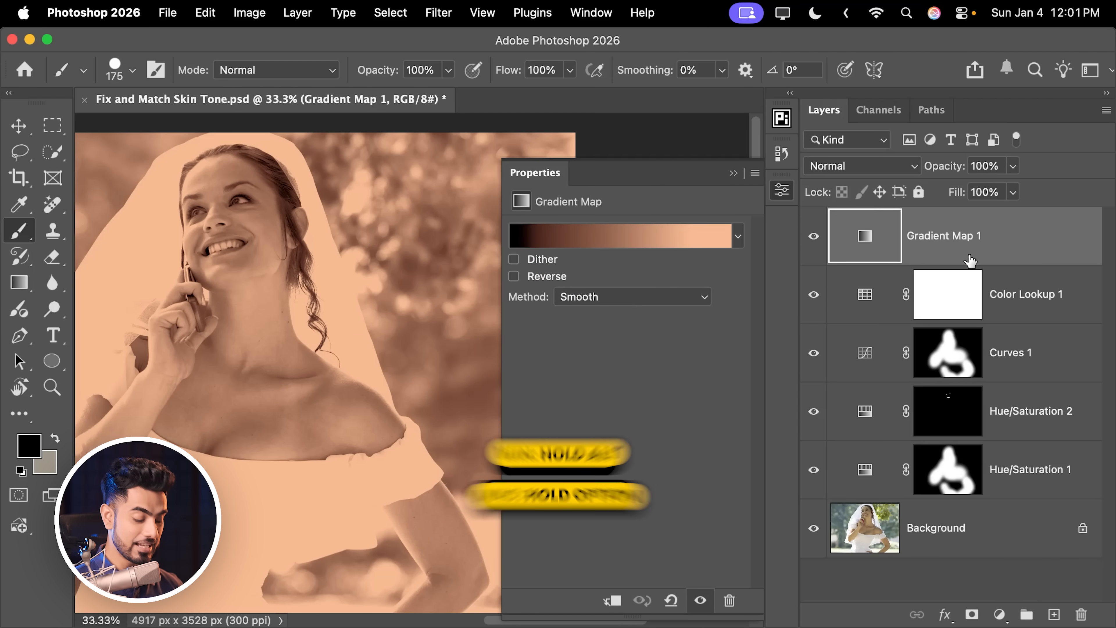
left_click(971, 614, "alt")
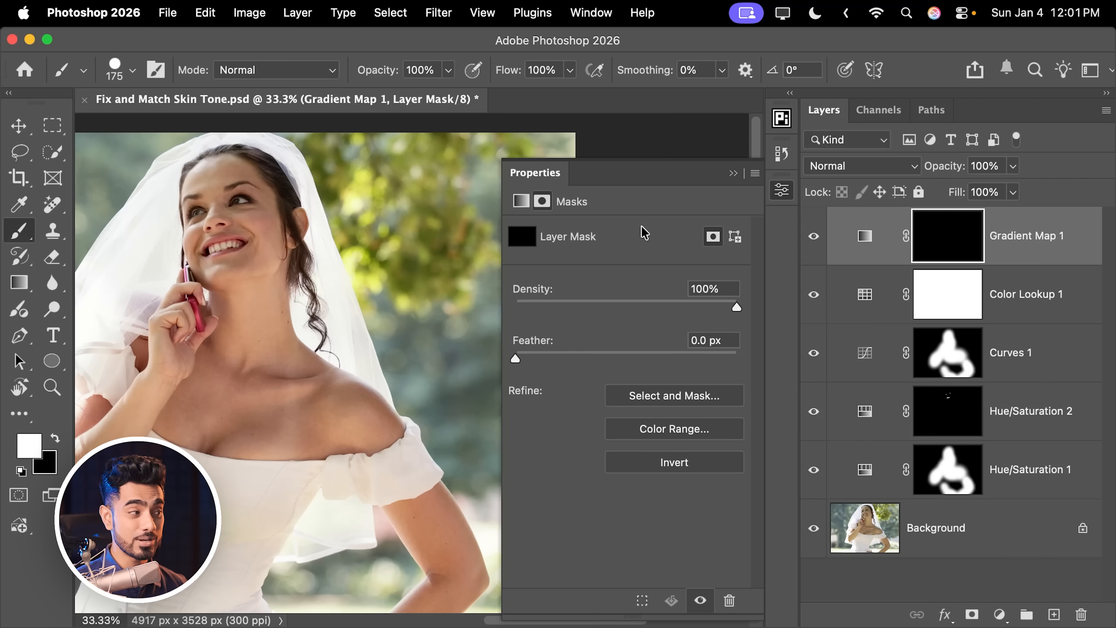
Step: Try to select the bride's facial skin, upper body skin, arms, ears and nose with the Object Selection tool's Select people option
left_click(734, 173)
key("super+0")
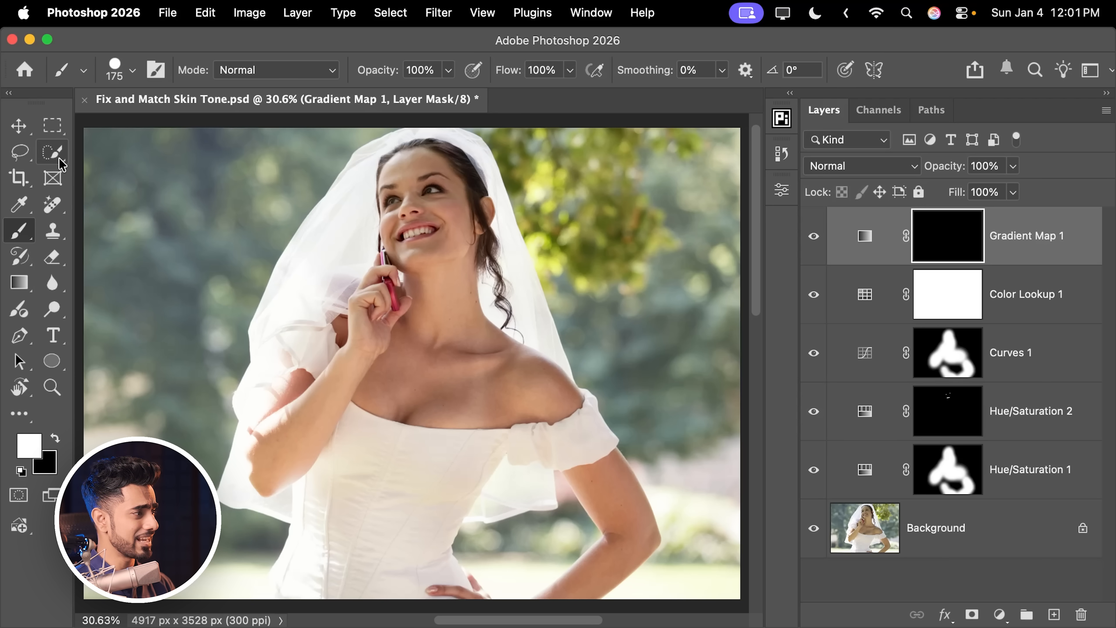
left_click_drag(58, 159, 103, 152)
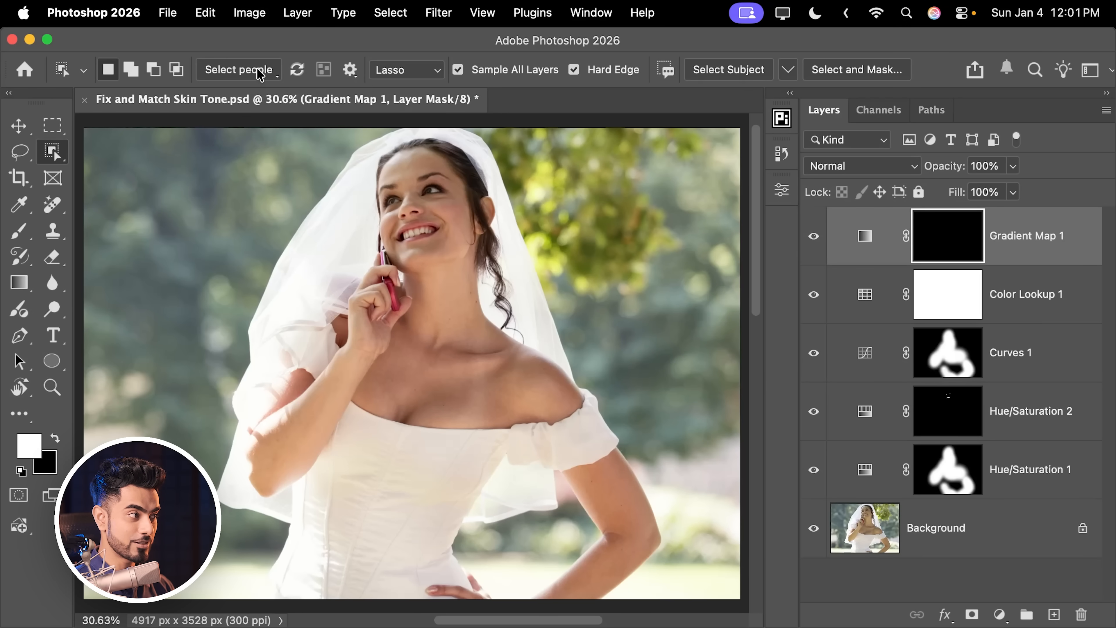
left_click(260, 73)
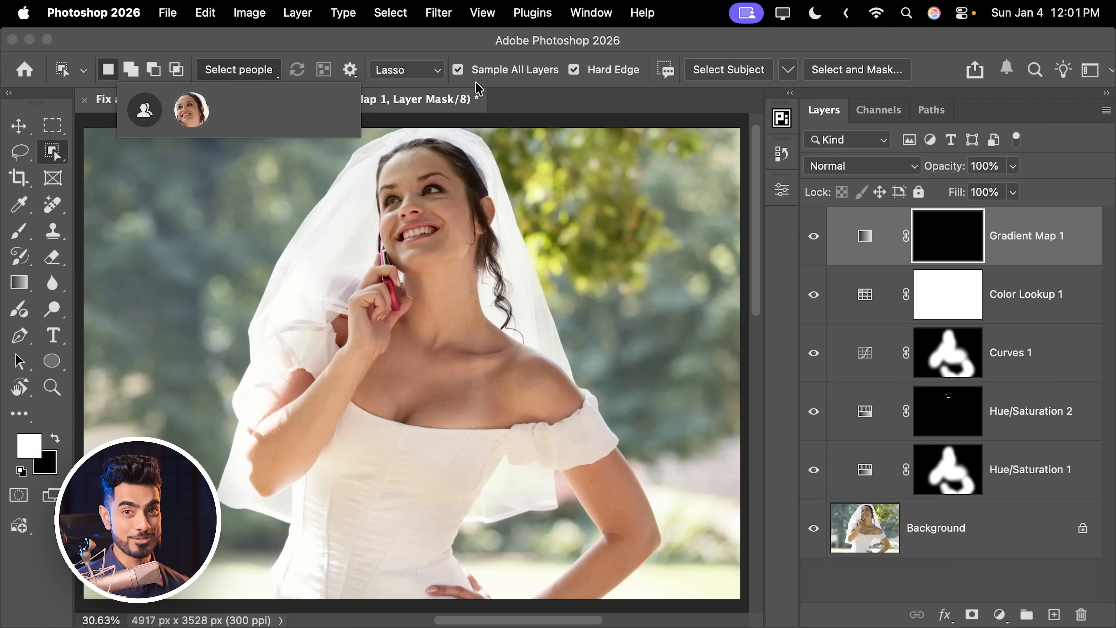
left_click(192, 117)
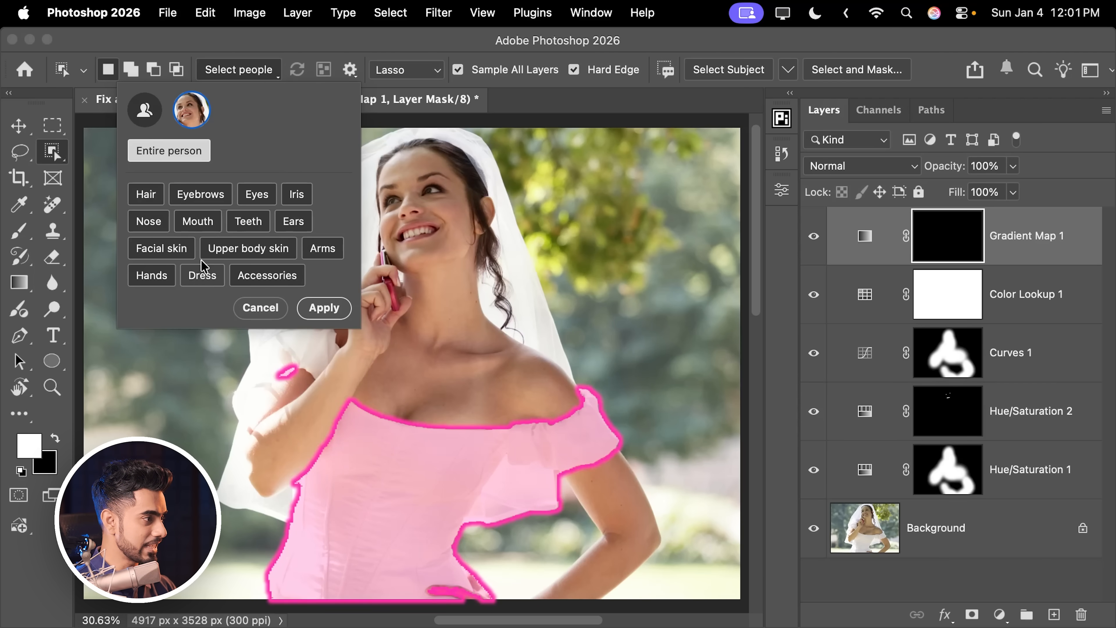
left_click(175, 253)
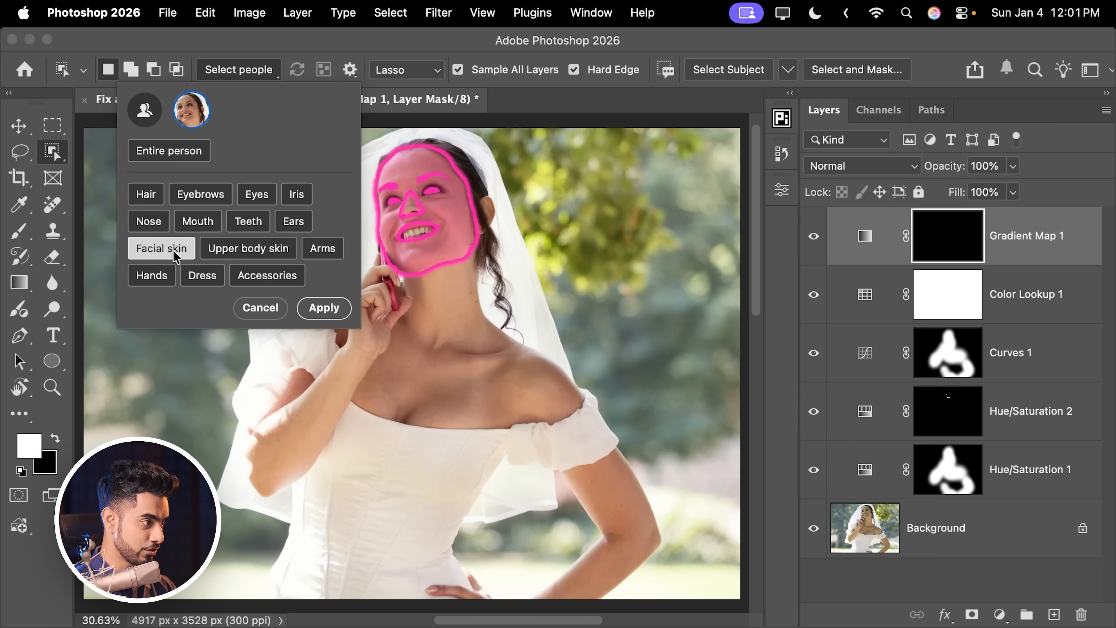
left_click(266, 253)
left_click(323, 249)
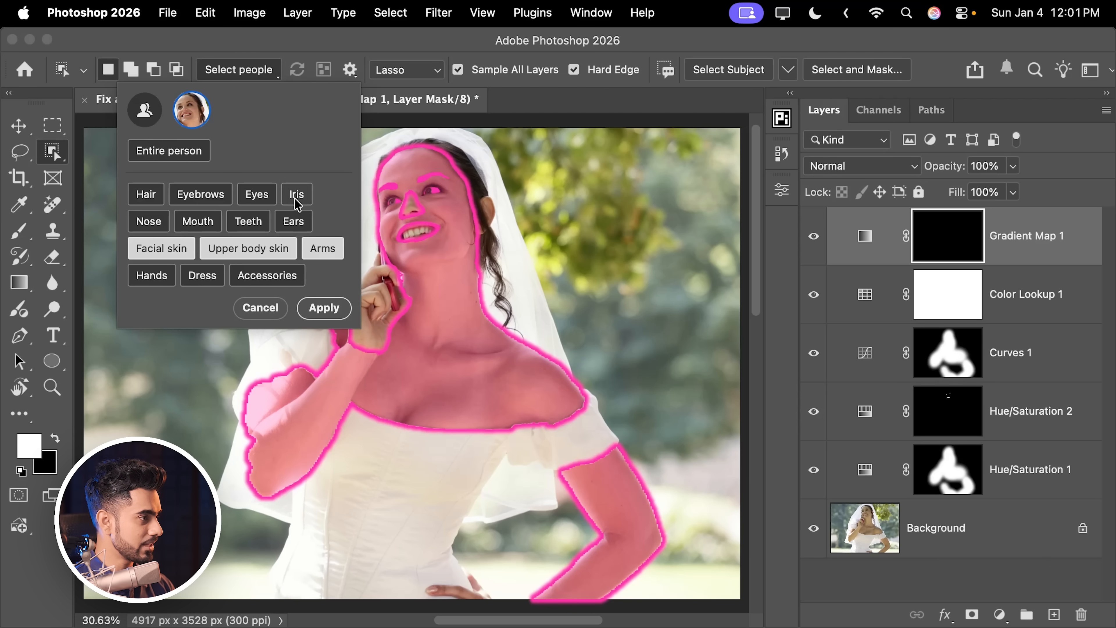
left_click(291, 222)
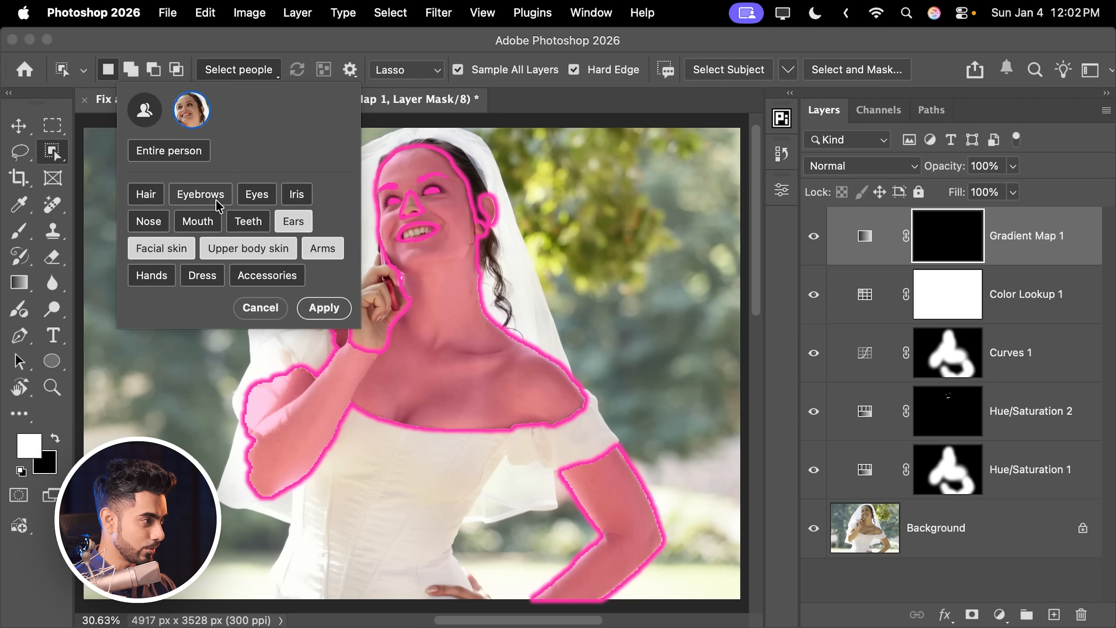
left_click(148, 224)
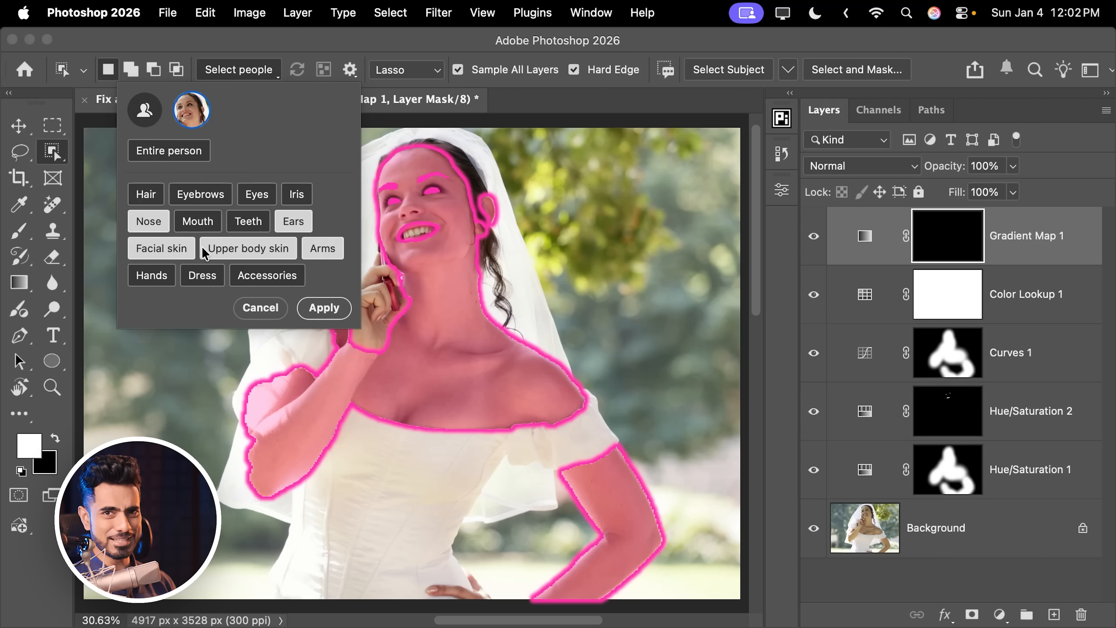
left_click(324, 308)
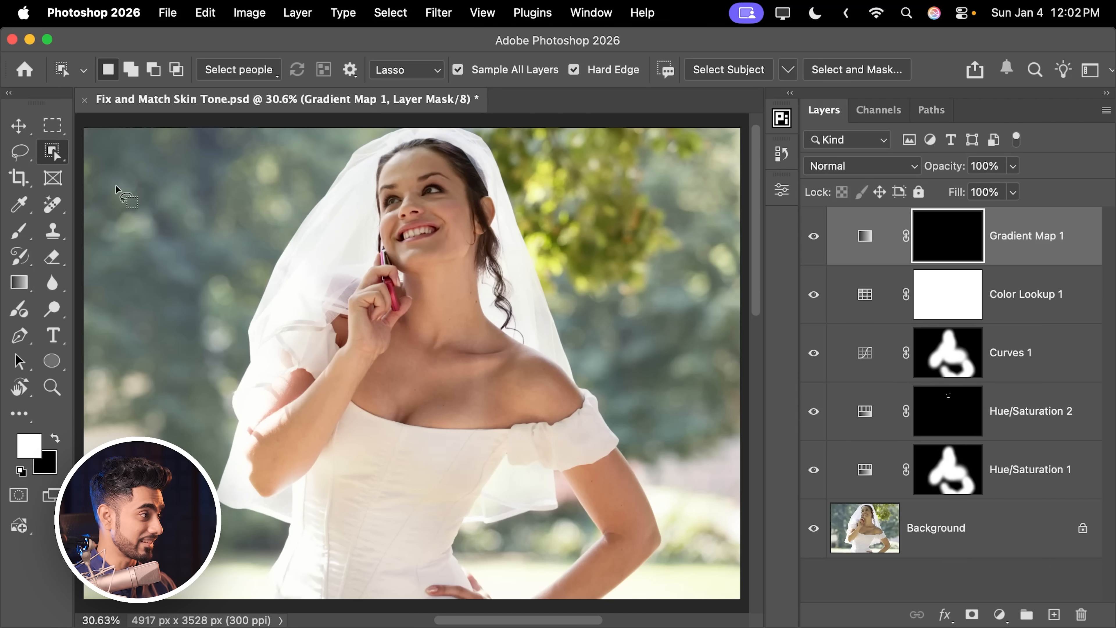
Step: Select the bride's facial skin, upper body skin, arms, ears and hands, fill the selection white in the Gradient Map mask, and deselect
left_click(235, 70)
left_click(192, 115)
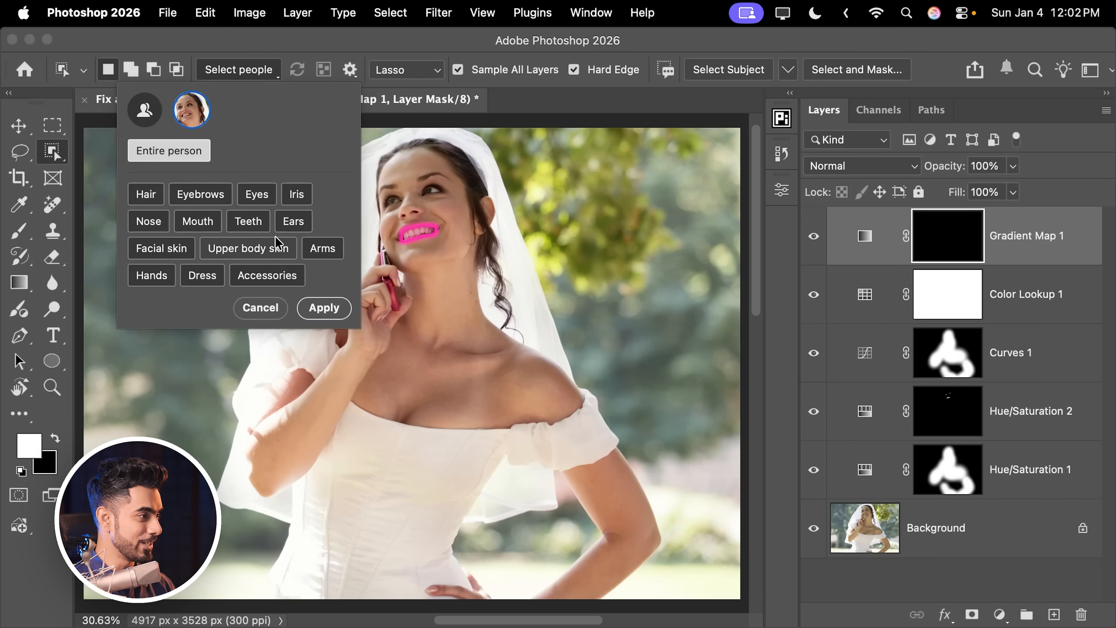
left_click(162, 248)
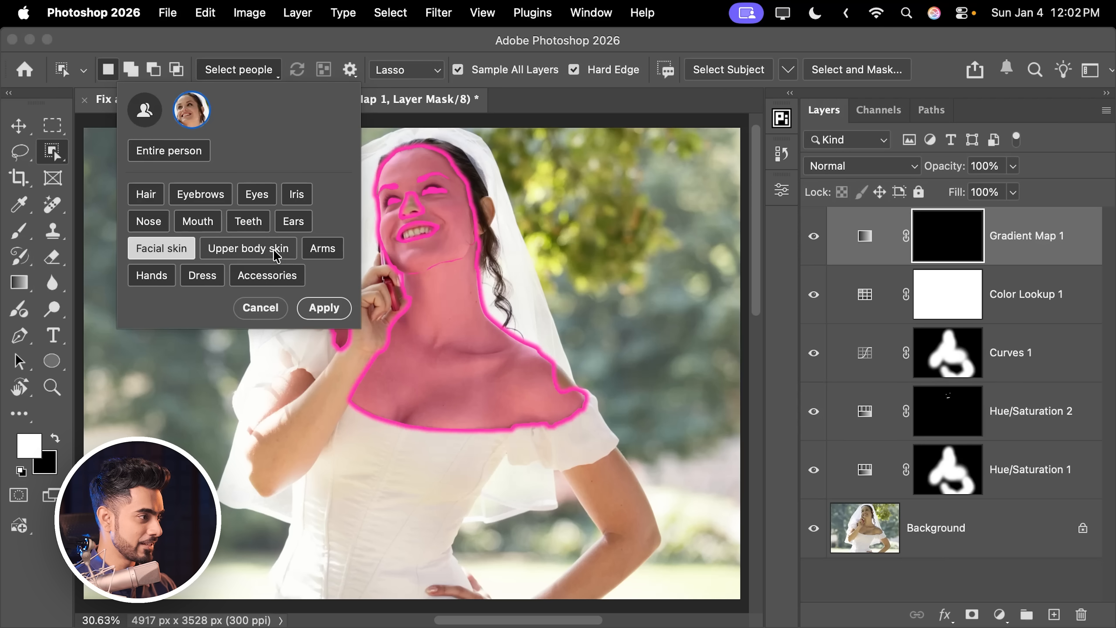
left_click(248, 249)
left_click(325, 255)
left_click(293, 221)
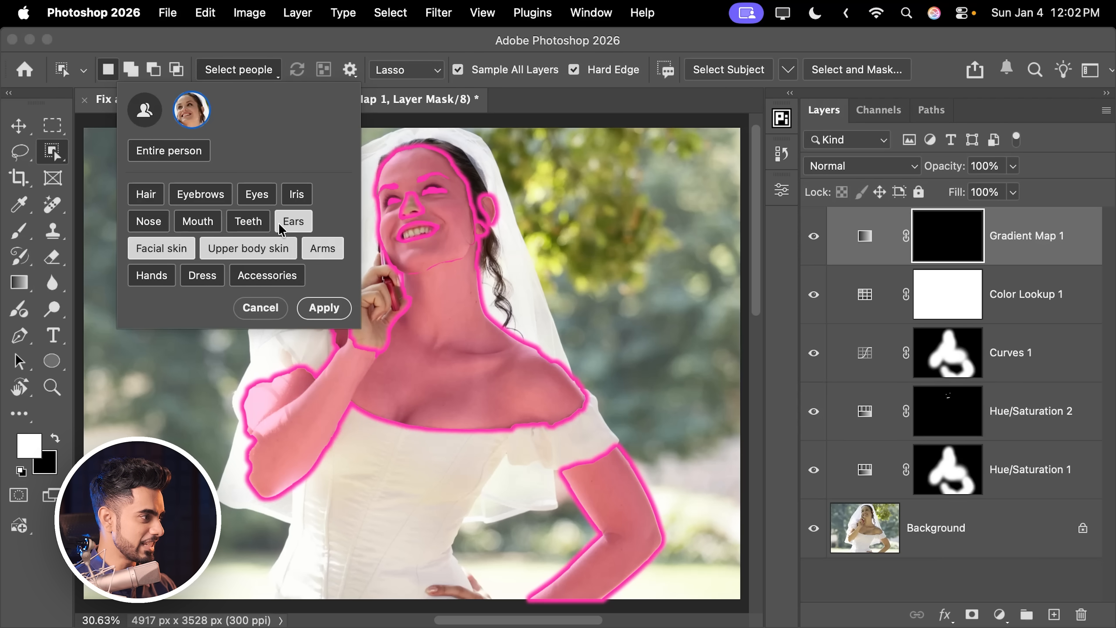
left_click(171, 281)
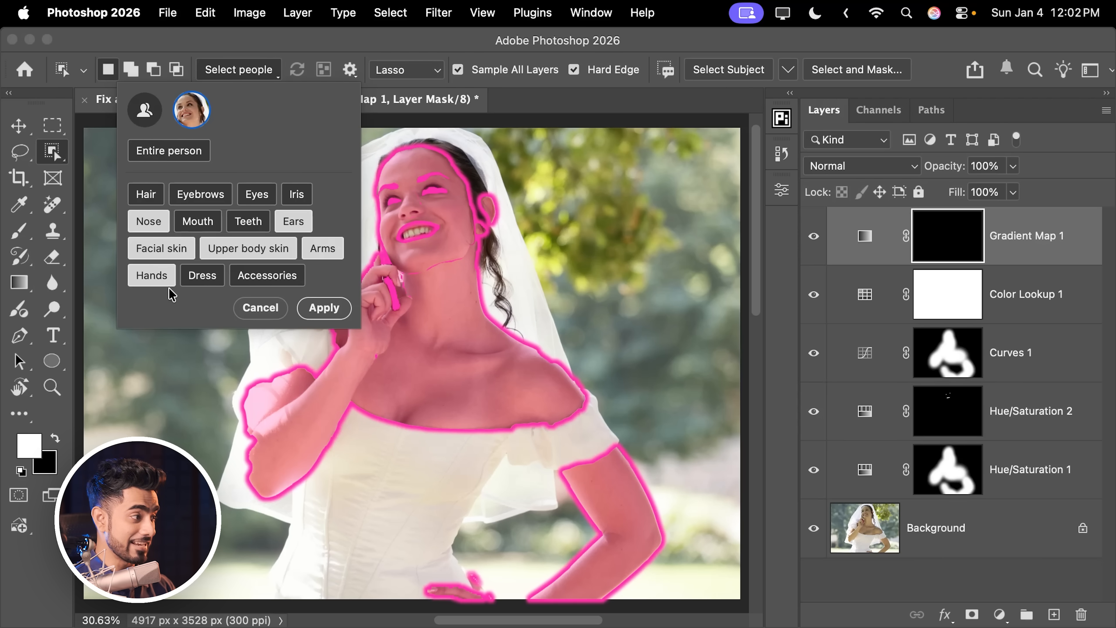
left_click(324, 309)
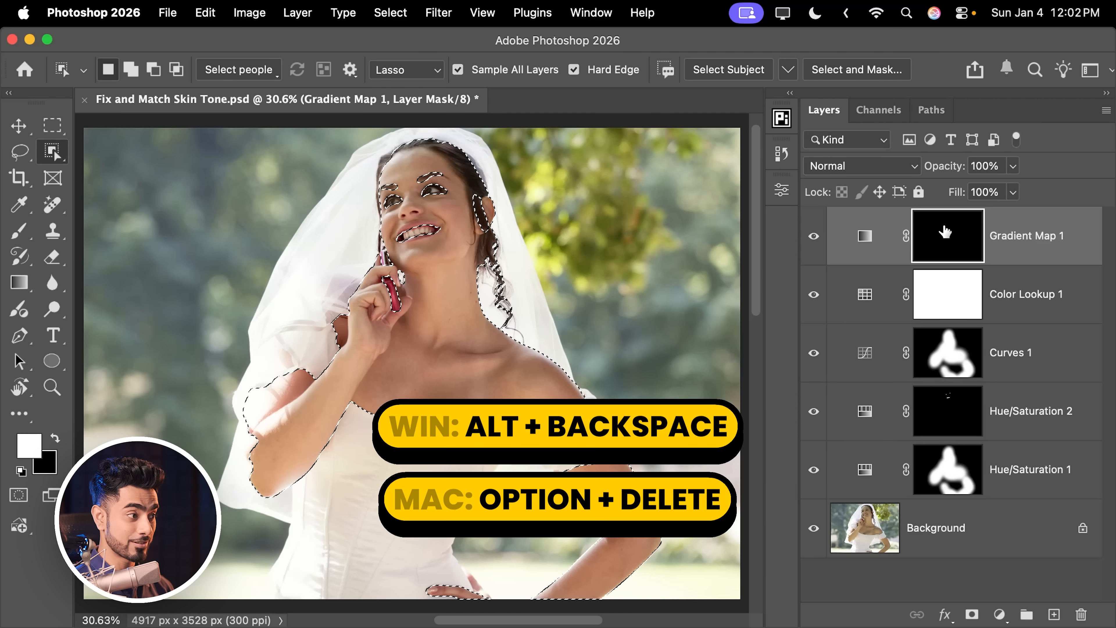
key("alt+BackSpace")
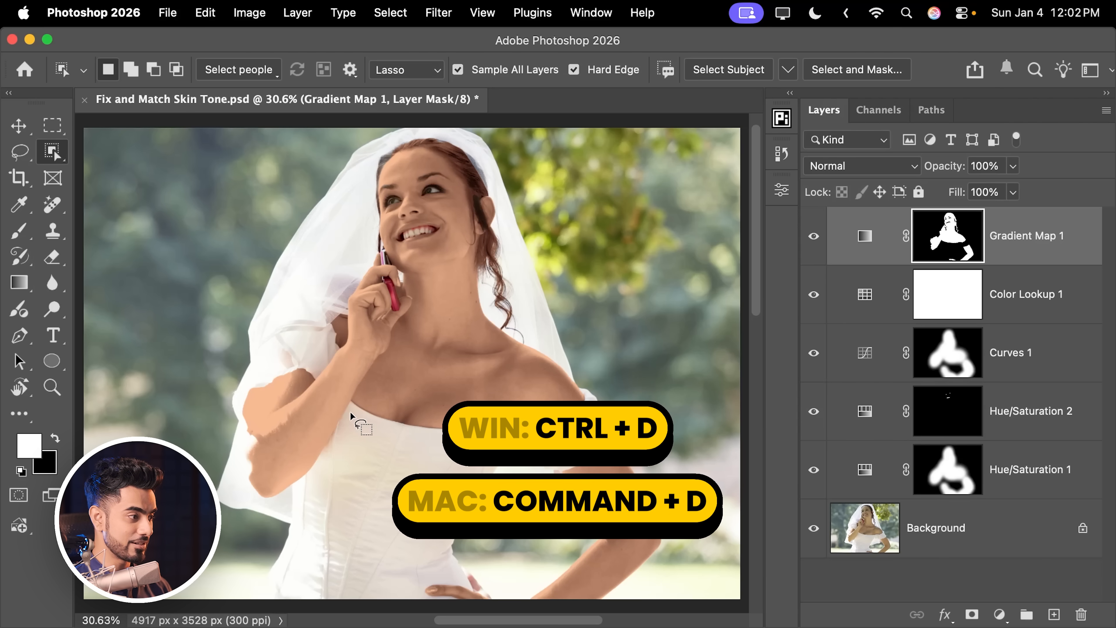
key("super+d")
Step: Reopen the Gradient Map's gradient and add a white #ffffff stop at location 100
scroll(289, 417, "left", 2)
scroll(290, 417, "up", 4)
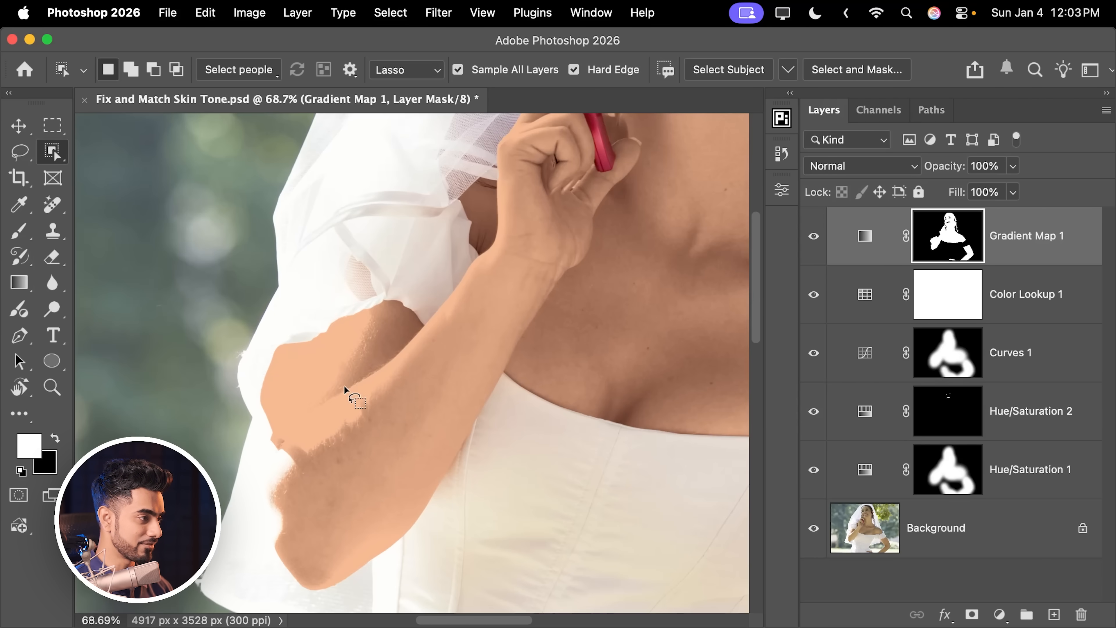
scroll(402, 333, "down", 3)
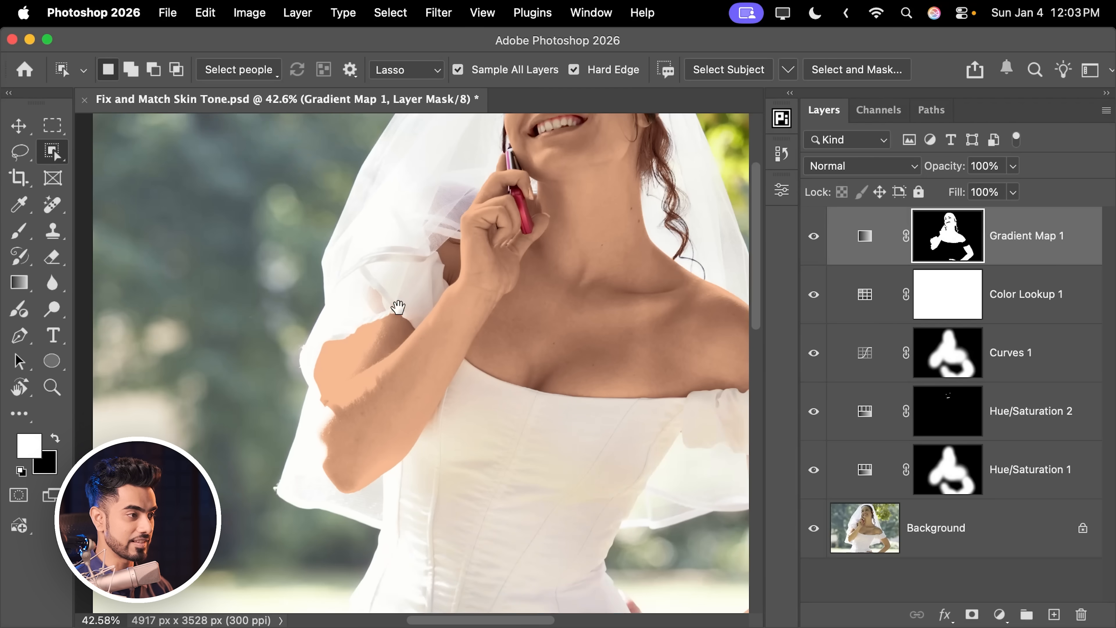
left_click_drag(536, 178, 388, 325)
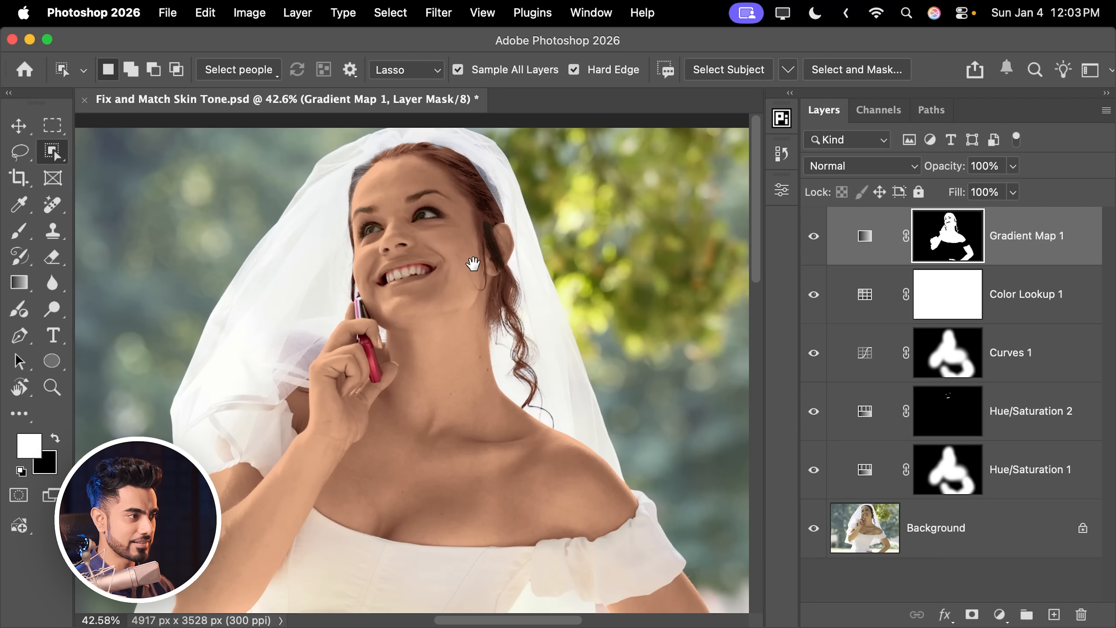
scroll(471, 254, "down", 2)
scroll(461, 268, "down", 1)
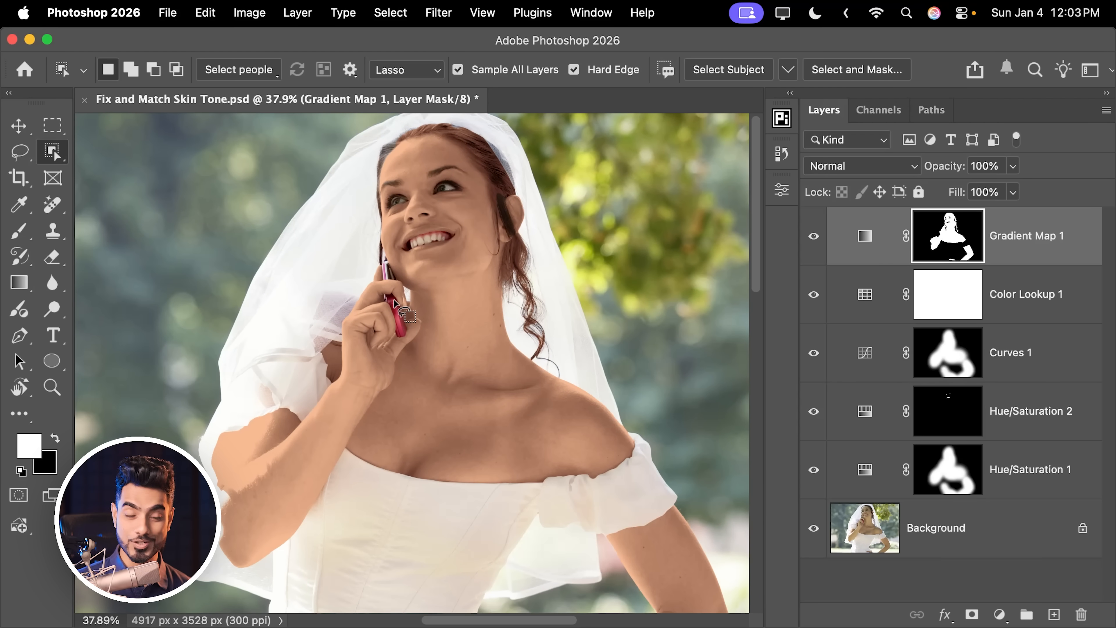
left_click(863, 235)
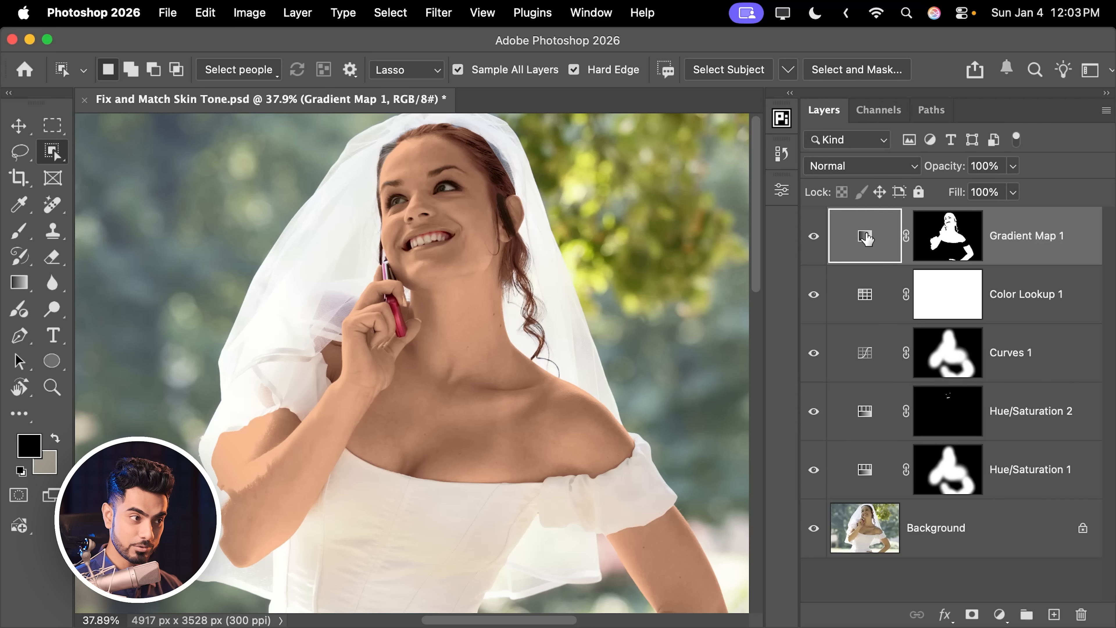
double_click(865, 239)
left_click(676, 241)
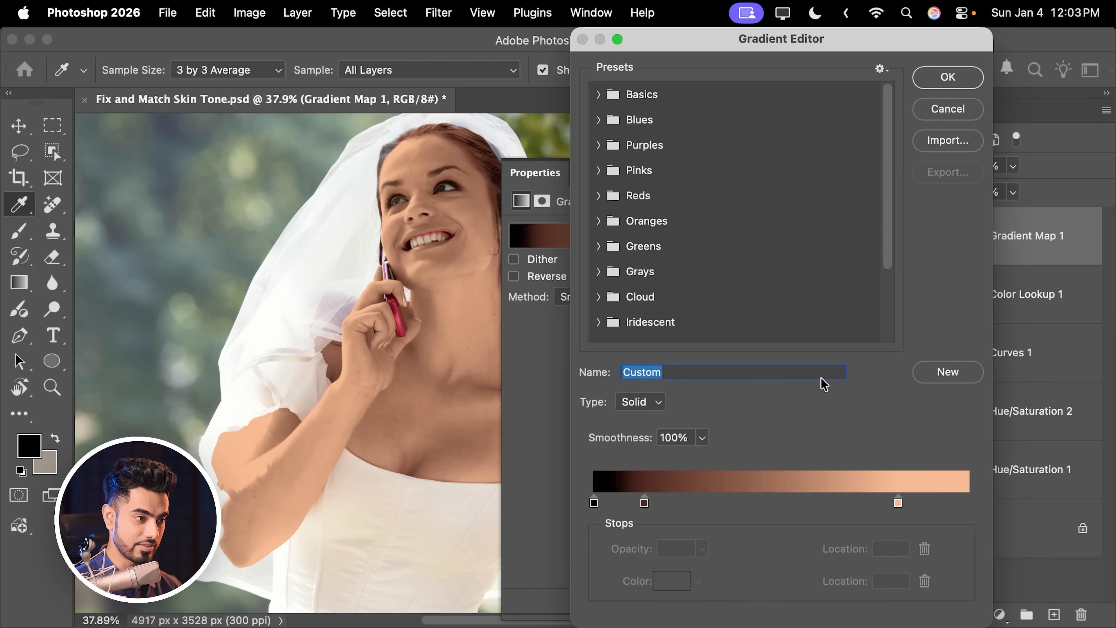
left_click_drag(946, 503, 967, 503)
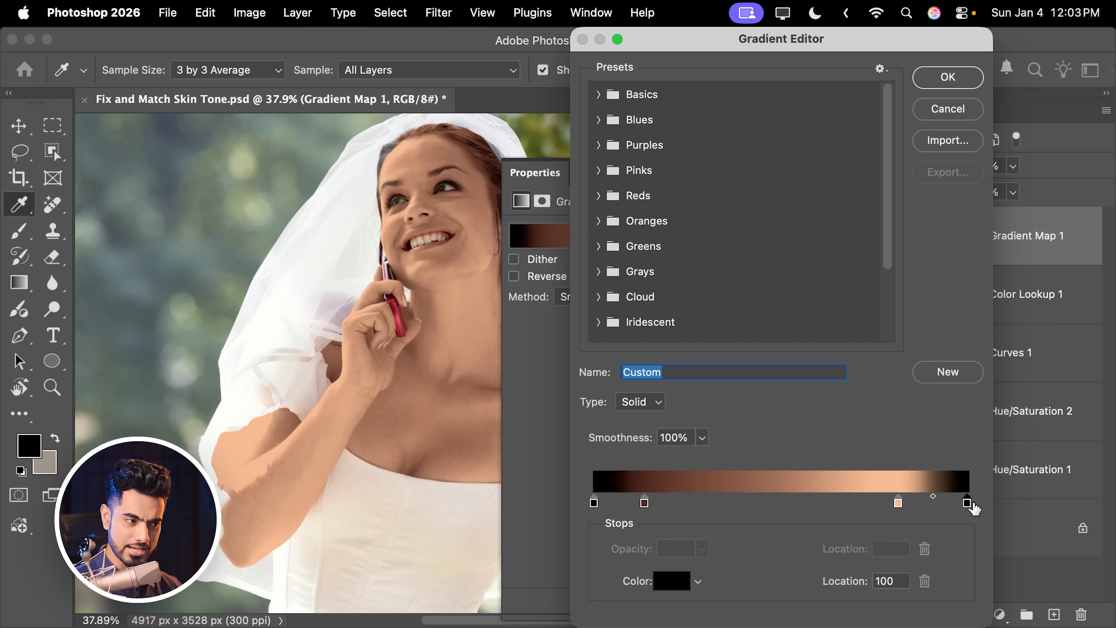
left_click(967, 503)
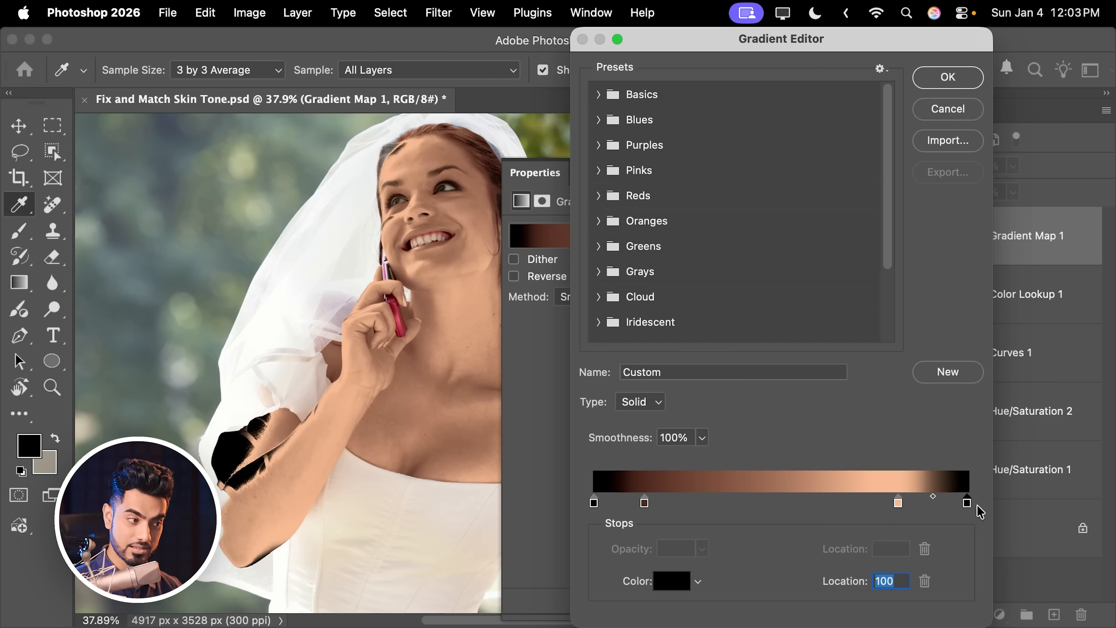
left_click_drag(708, 430, 562, 220)
left_click(1028, 340)
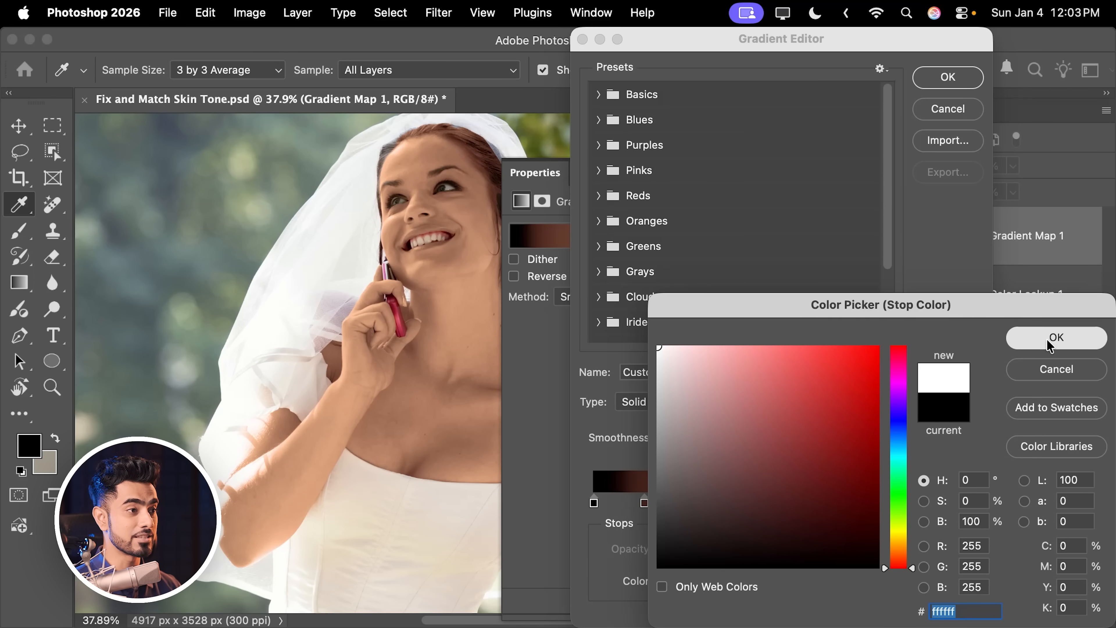
Step: Apply the gradient edits and set the Gradient Map layer to Color blend mode at 60% opacity
left_click(944, 78)
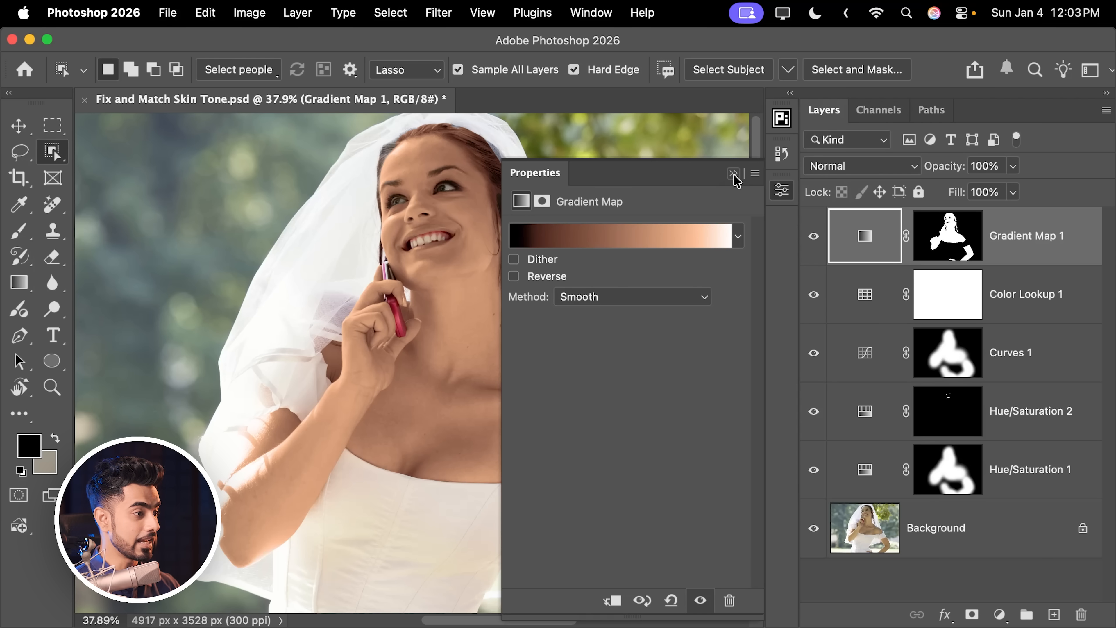
left_click(734, 175)
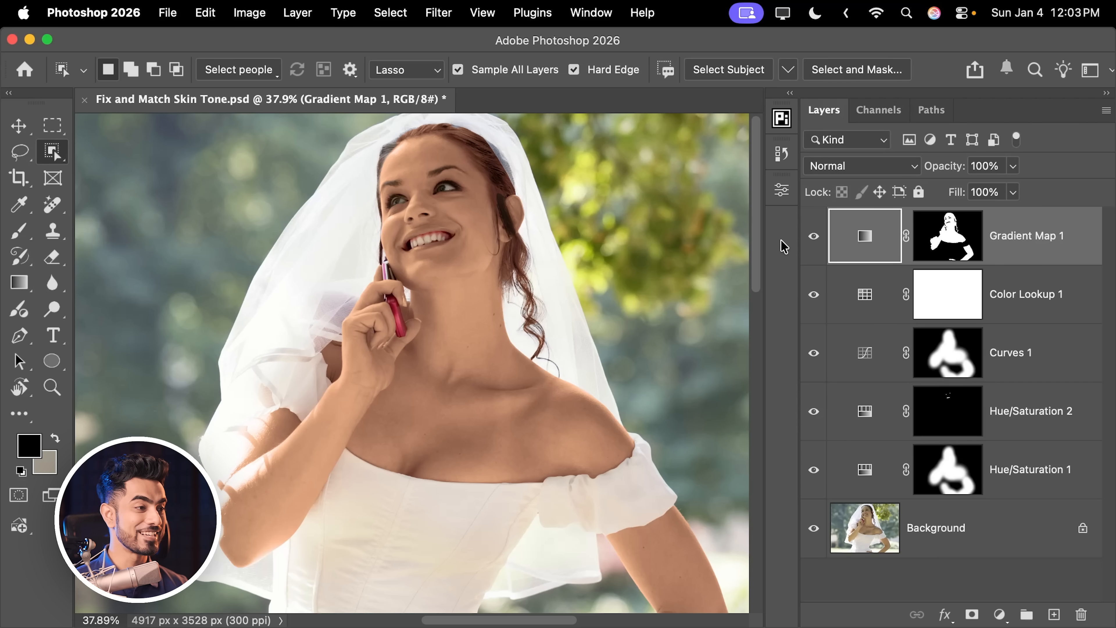
left_click(842, 174)
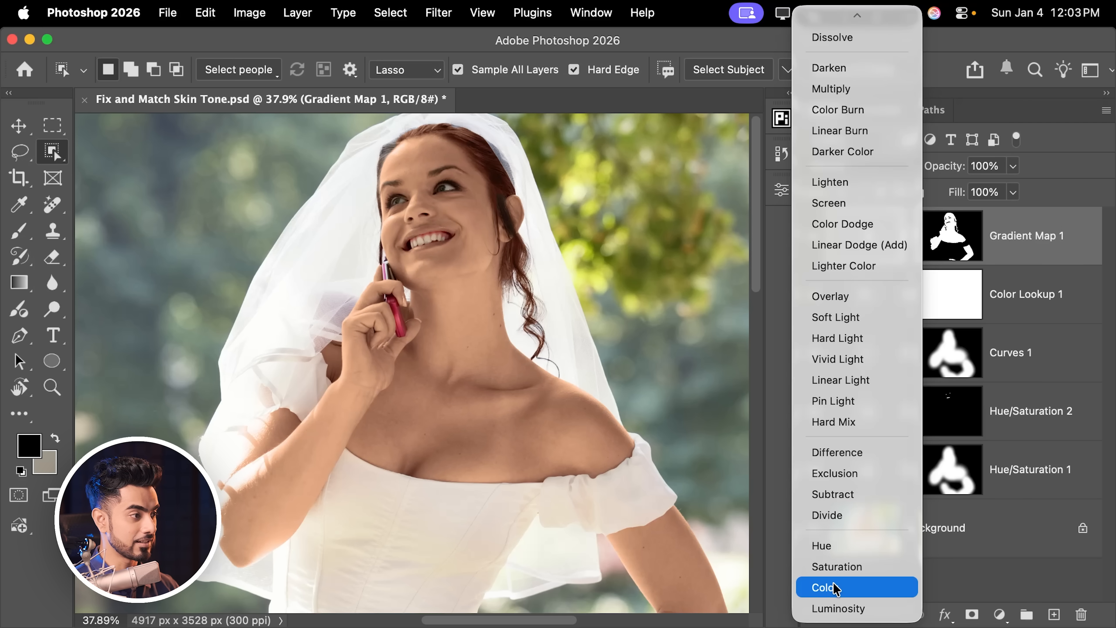
left_click(836, 588)
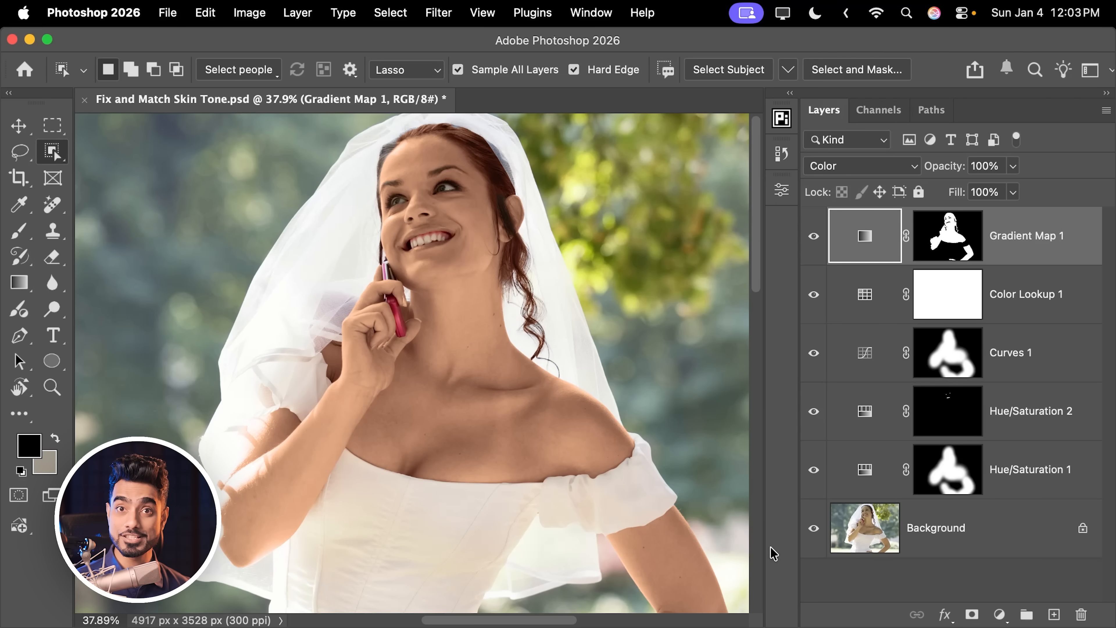
left_click(1013, 165)
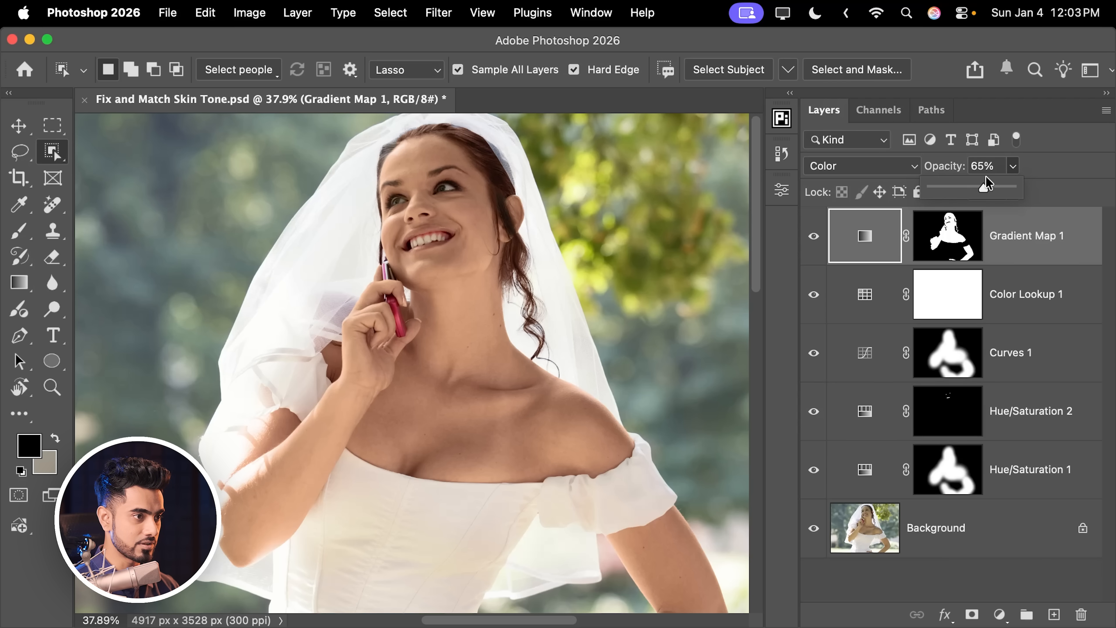
left_click(992, 167)
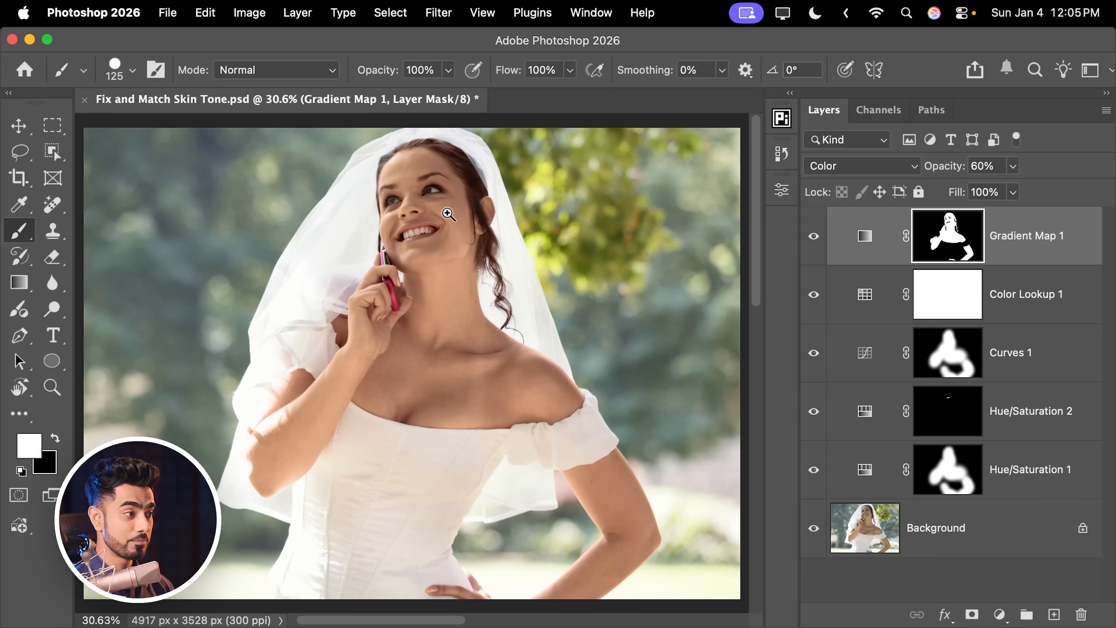
Step: Zoom in on the bride's mouth and toggle the Gradient Map layer to compare the teeth with and without it
scroll(443, 220, "up", 6)
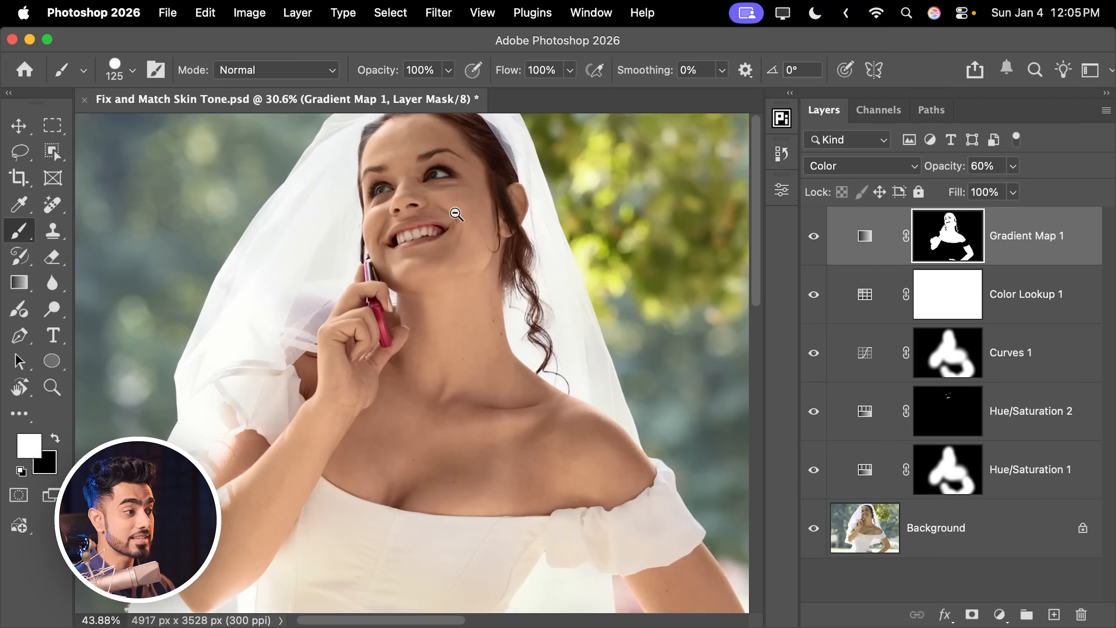
left_click_drag(418, 237, 448, 304)
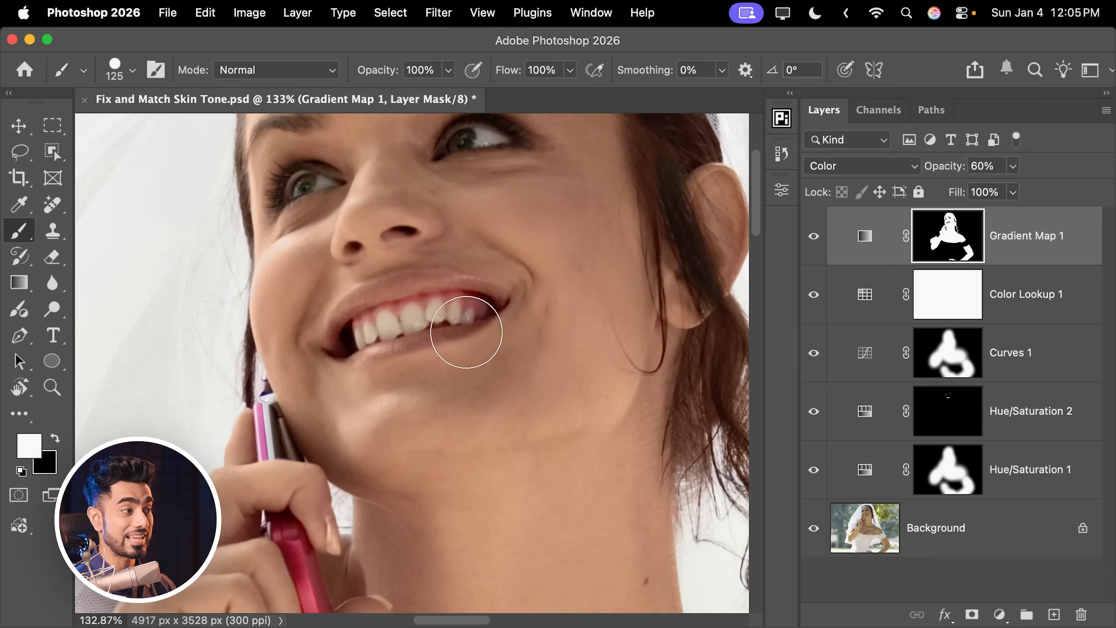
left_click_drag(451, 252, 456, 326)
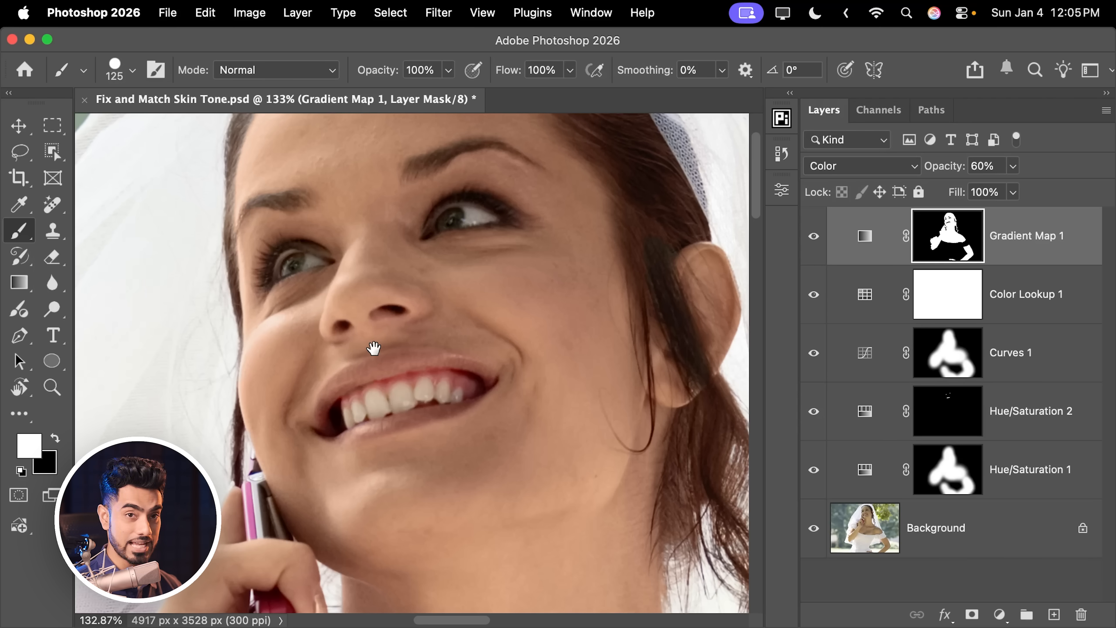
left_click(813, 241)
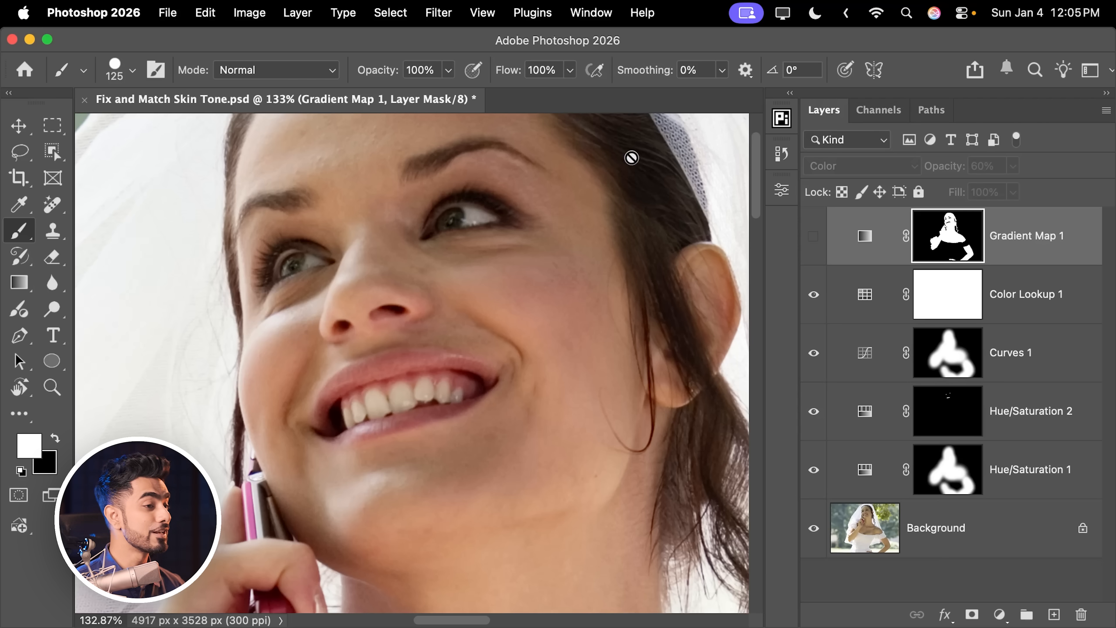
left_click(813, 240)
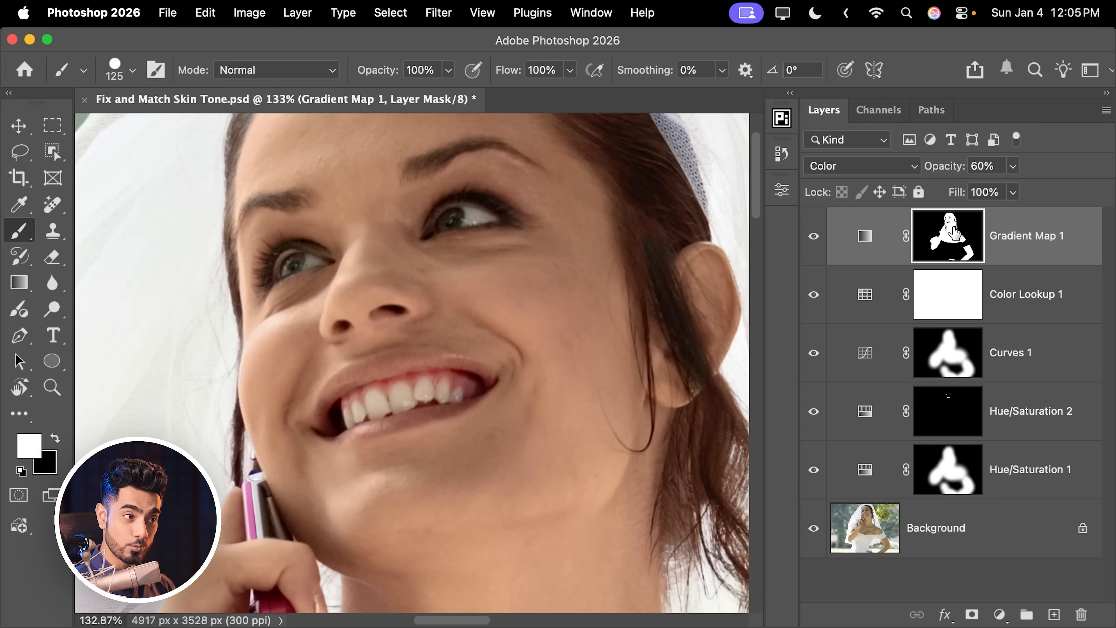
Step: Pick a soft round brush about 100 px and paint black over the teeth in the Gradient Map mask
left_click(117, 70)
left_click(136, 256)
left_click(396, 44)
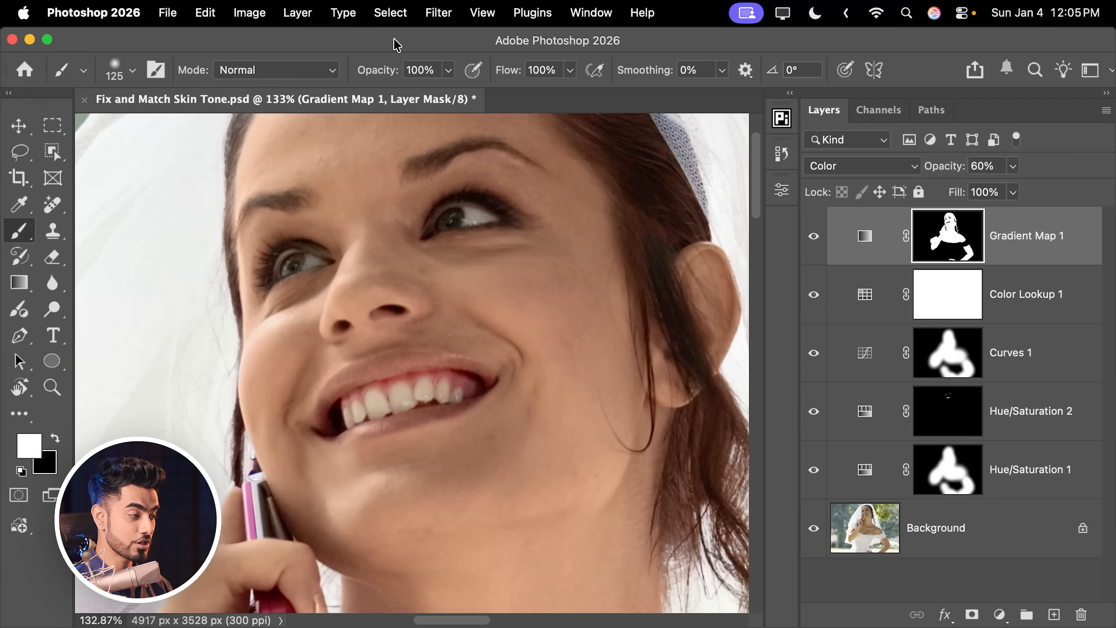
left_click(55, 439)
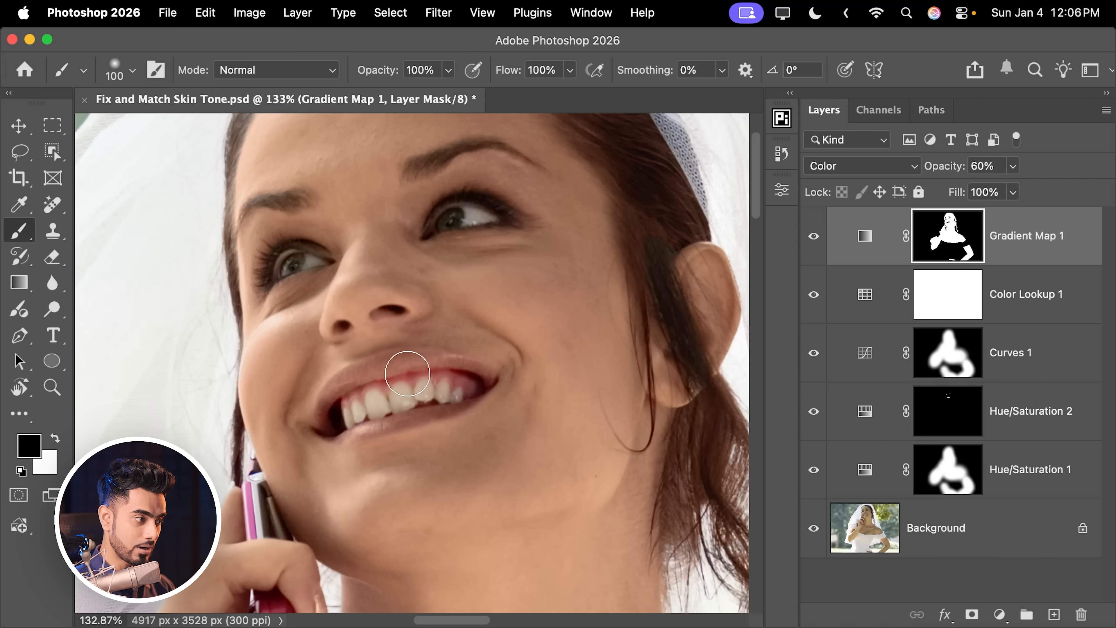
mouse_move(370, 398)
left_mouse_down()
mouse_move(392, 355)
mouse_move(411, 354)
left_mouse_up()
key("[")
left_click_drag(409, 320, 357, 339)
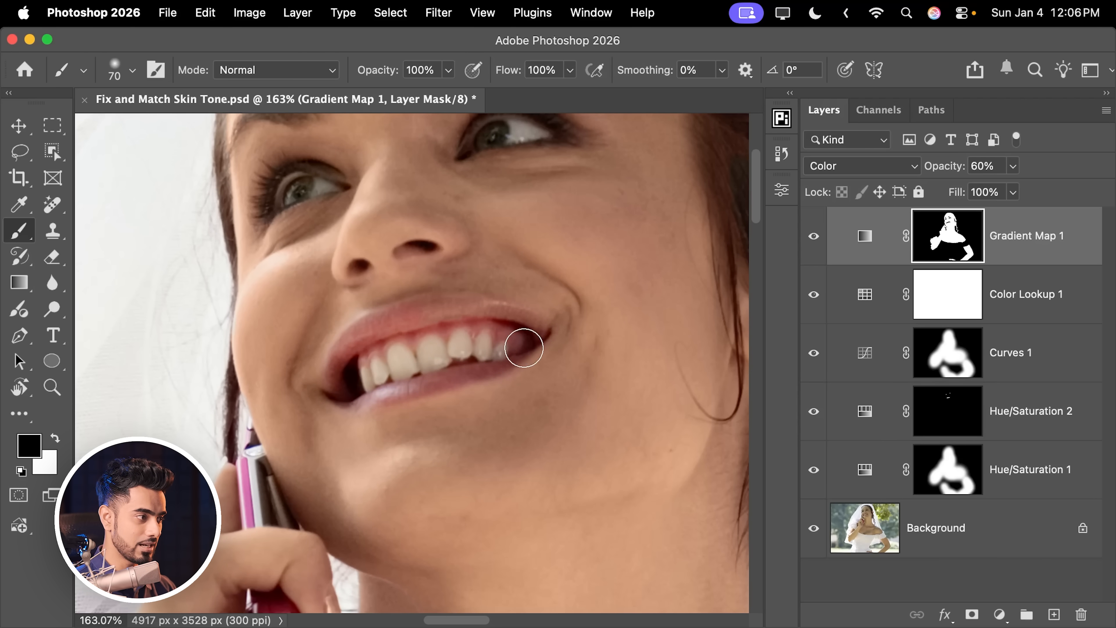
Step: Resize the brush to about 70 px with black as the painting colour for masking around the eyes
scroll(503, 251, "up", 5)
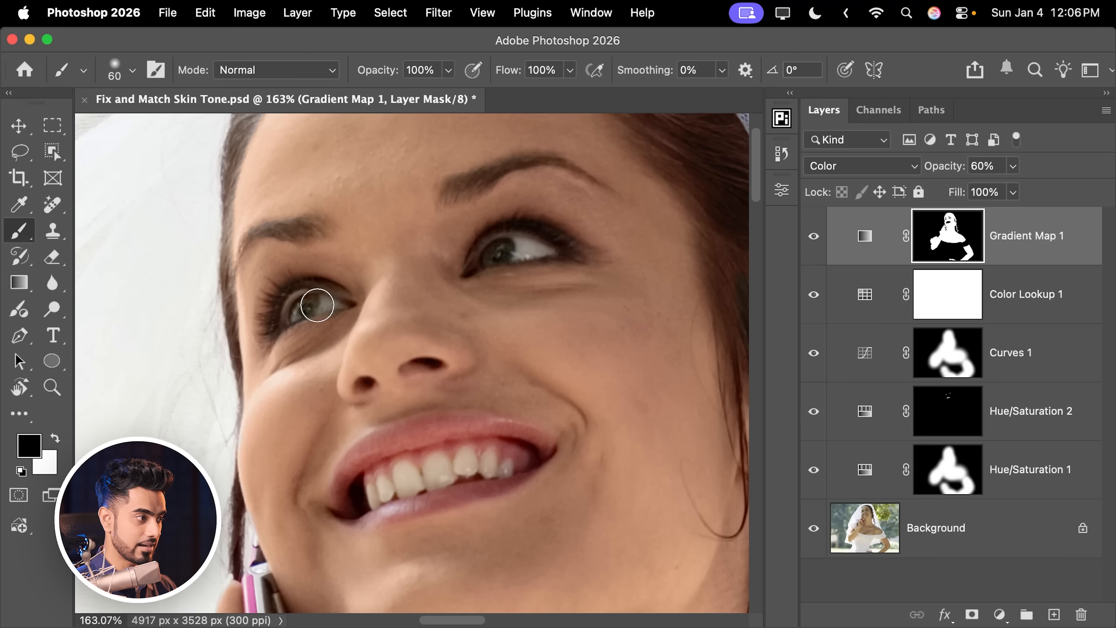
key("]")
key("]")
key("]")
key("]")
key("]")
key("]")
key("]")
key("]")
key("]")
key("]")
key("]")
key("]")
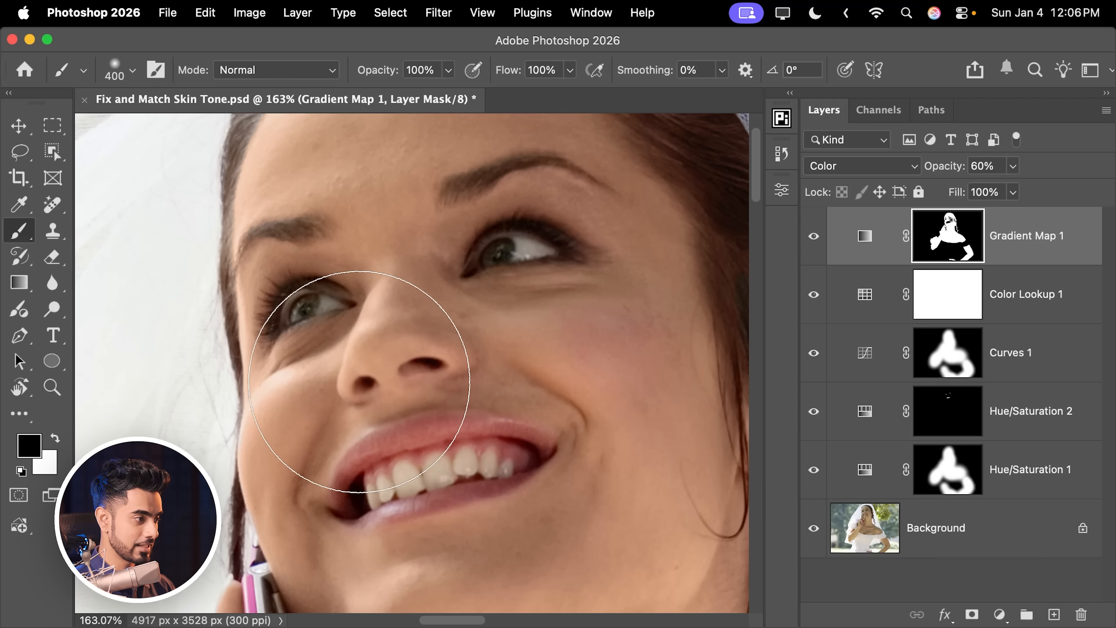
key("[")
scroll(541, 312, "down", 4)
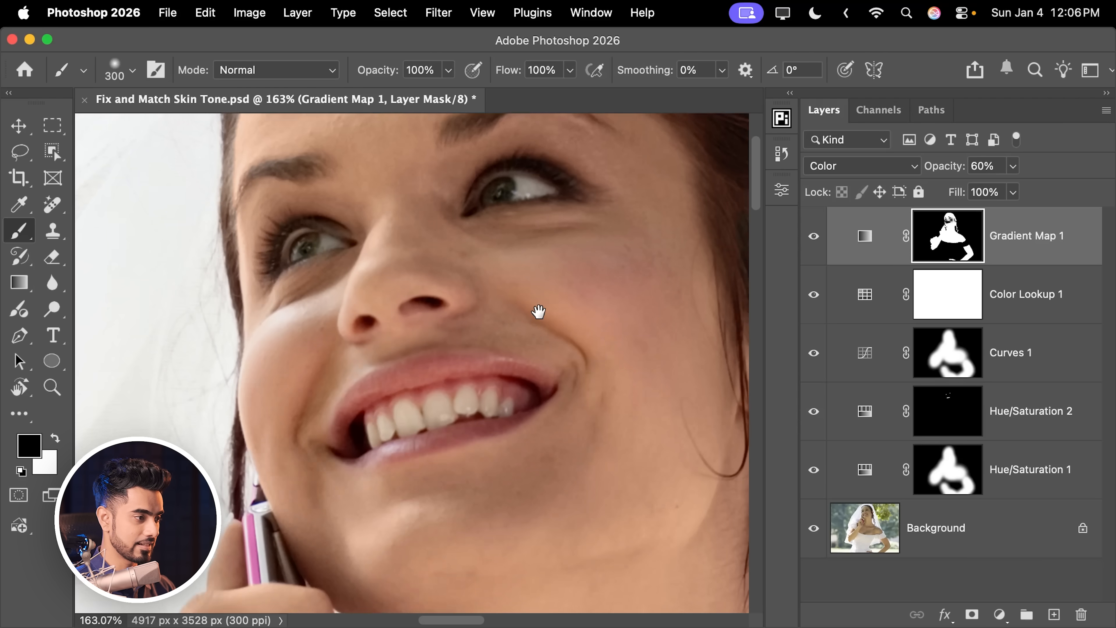
key("[")
key("[")
key("[")
key("[")
key("[")
key("[")
key("[")
key("[")
key("[")
key("x")
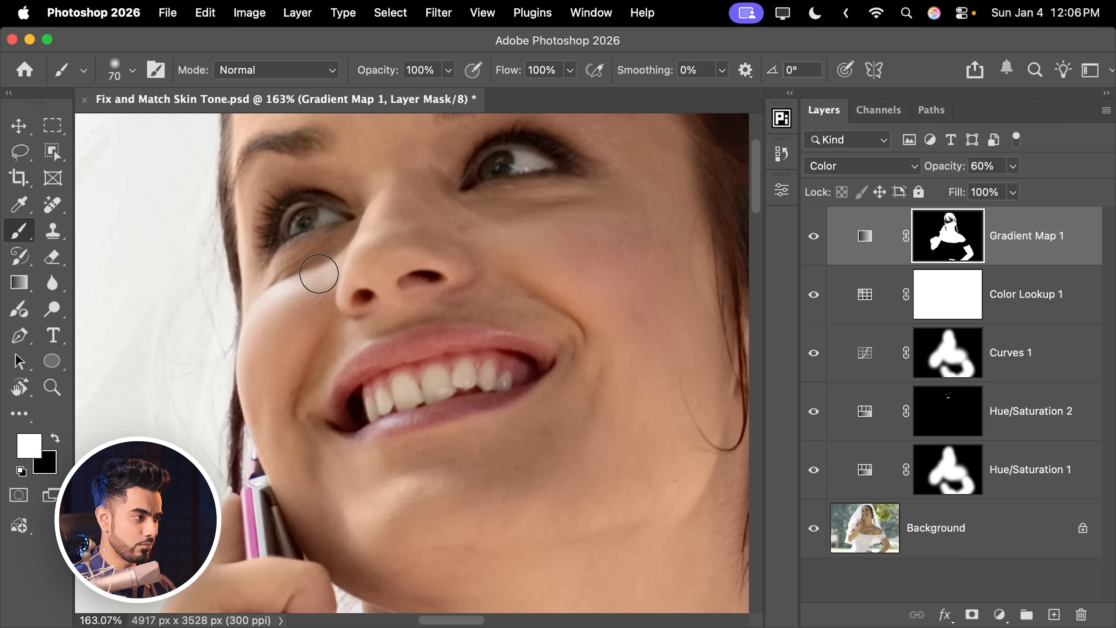
key("x")
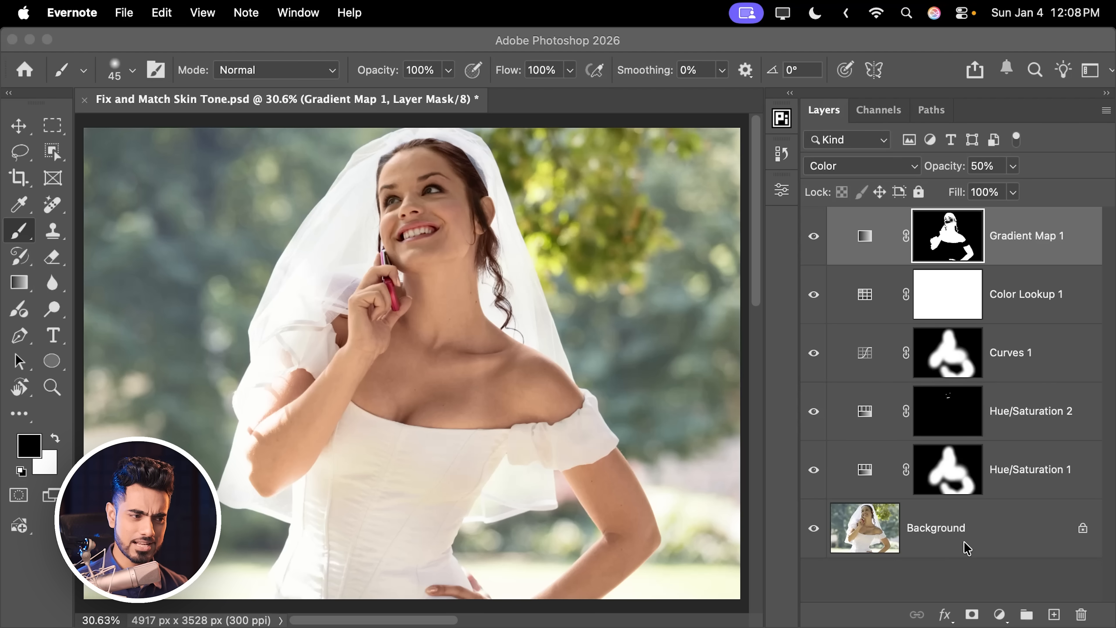
Step: Add a Curves layer, pull the midtones down to input 137, output 118, and invert its mask to black
left_click(999, 615)
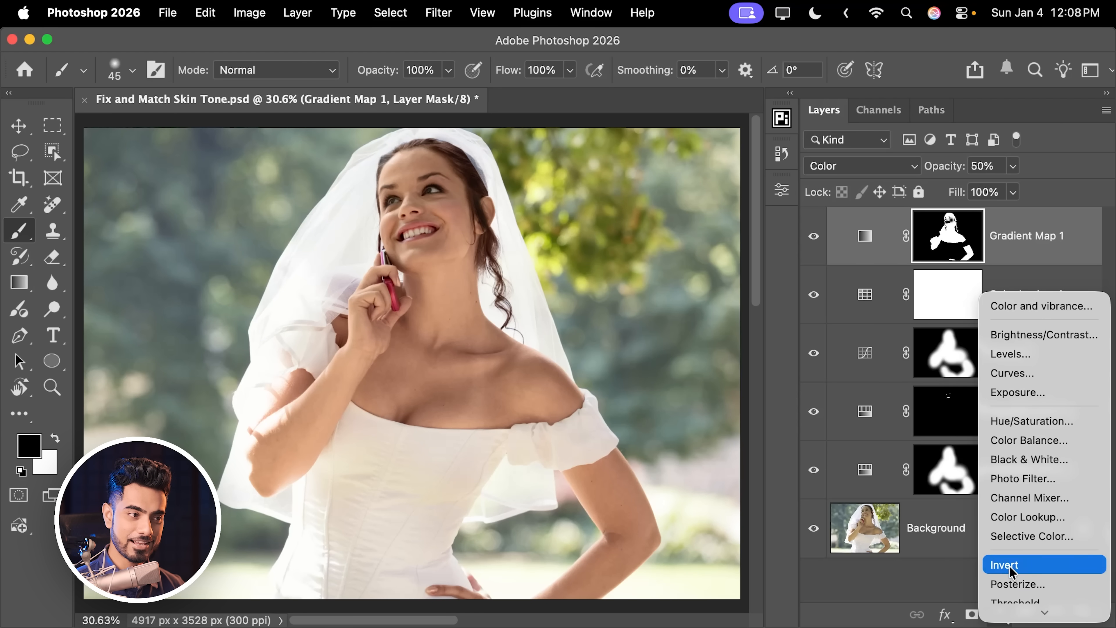
left_click(1015, 380)
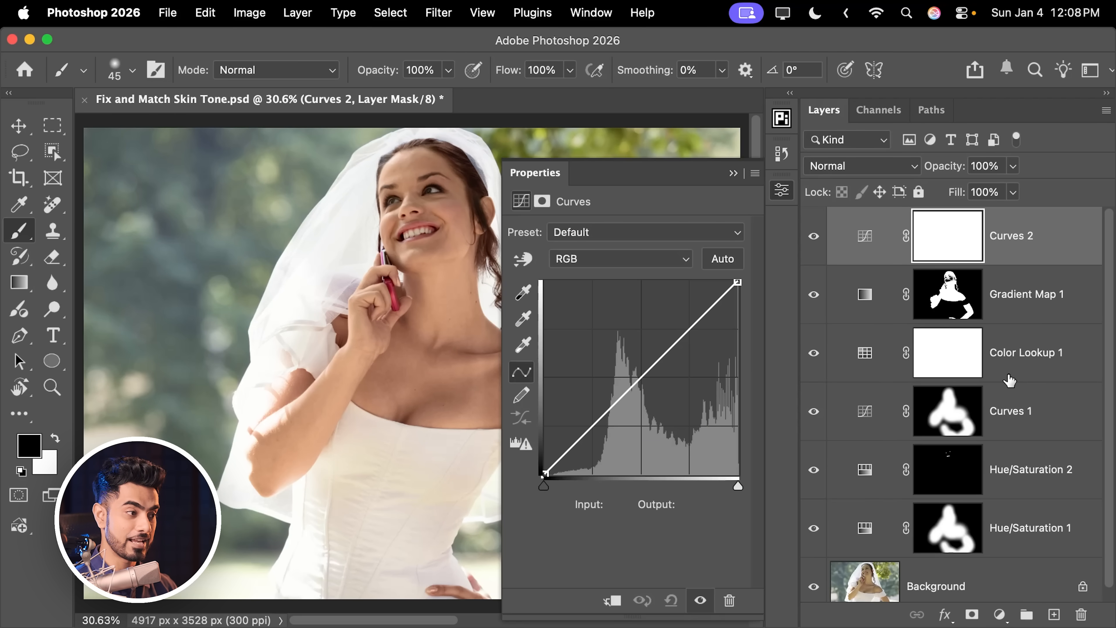
left_click_drag(416, 371, 337, 376)
left_click_drag(644, 374, 648, 385)
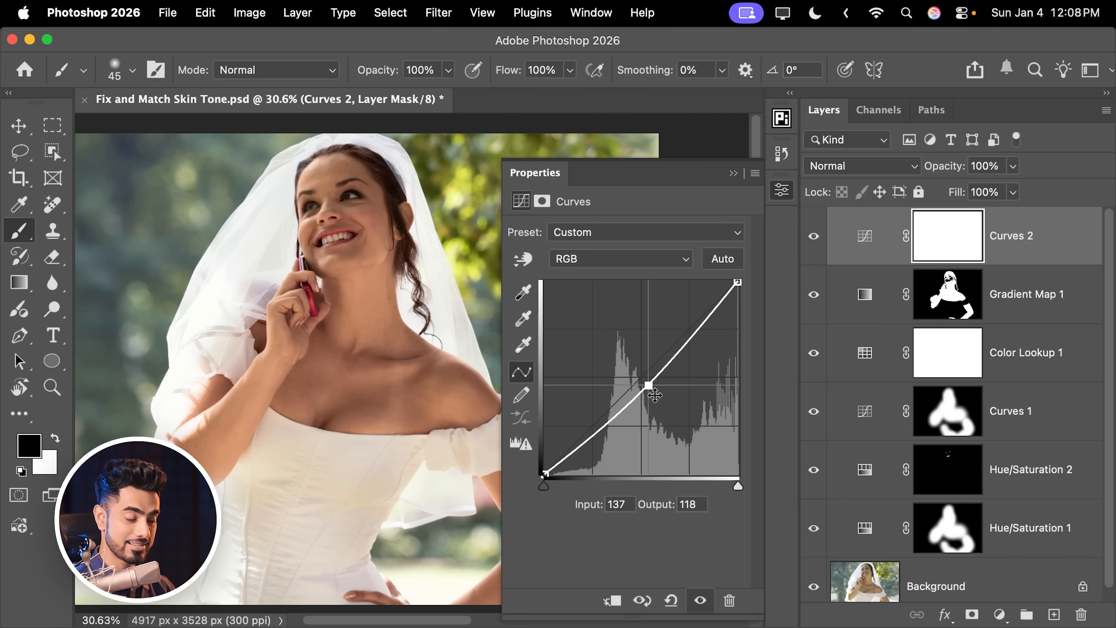
left_click(940, 229)
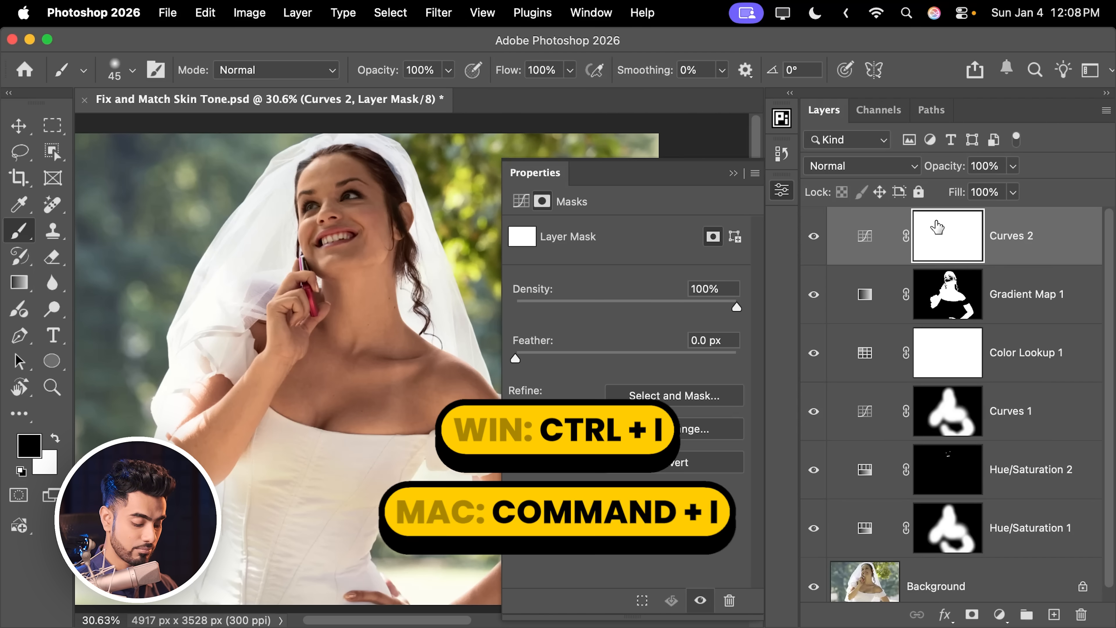
key("super+i")
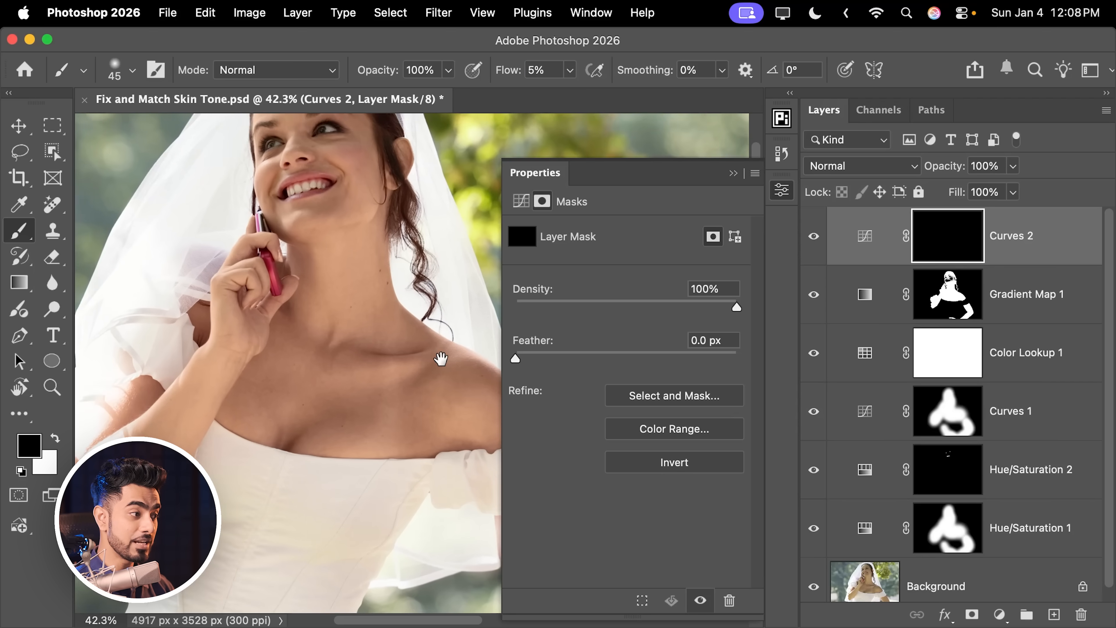
Step: Paint white at 5% flow in the Curves 2 mask over the bright neck and chest skin, then toggle the layer to compare
left_click_drag(436, 361, 345, 411)
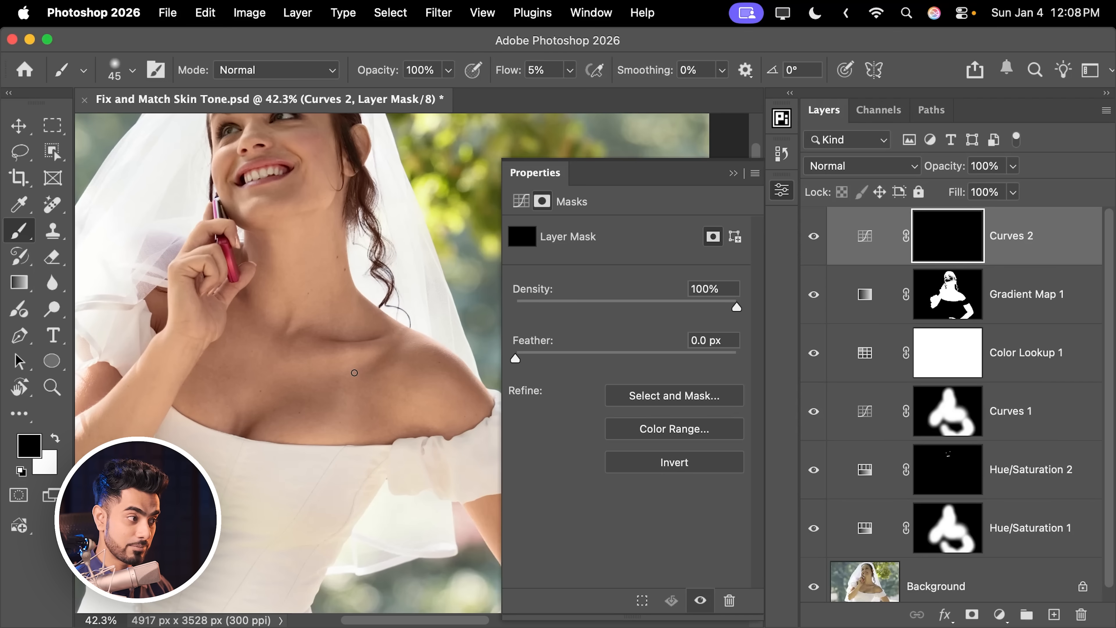
key("x")
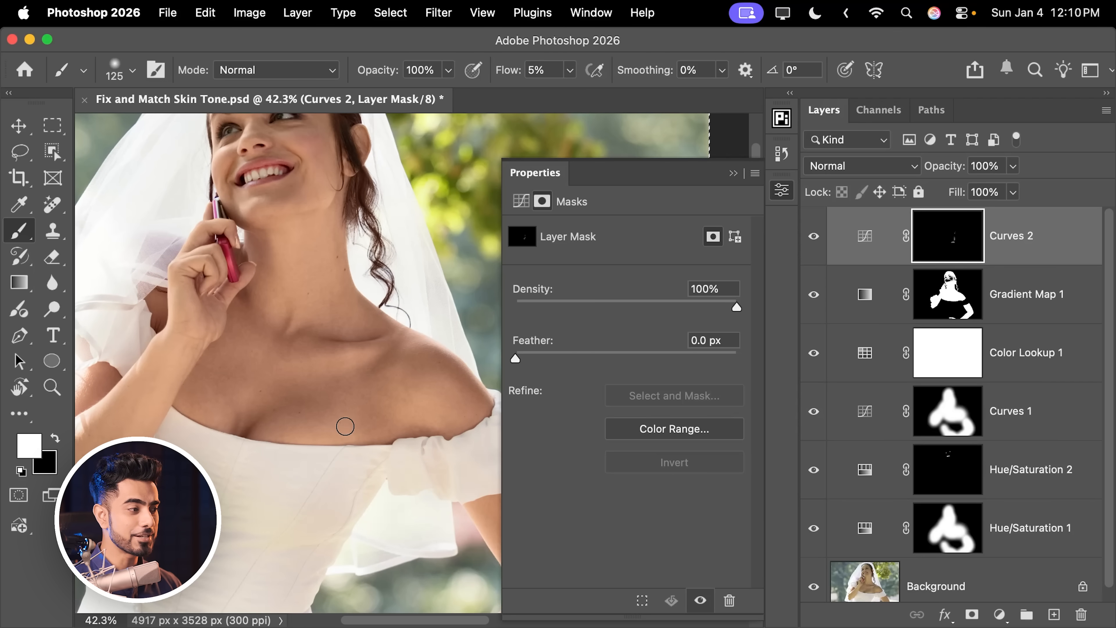
key("bracketleft")
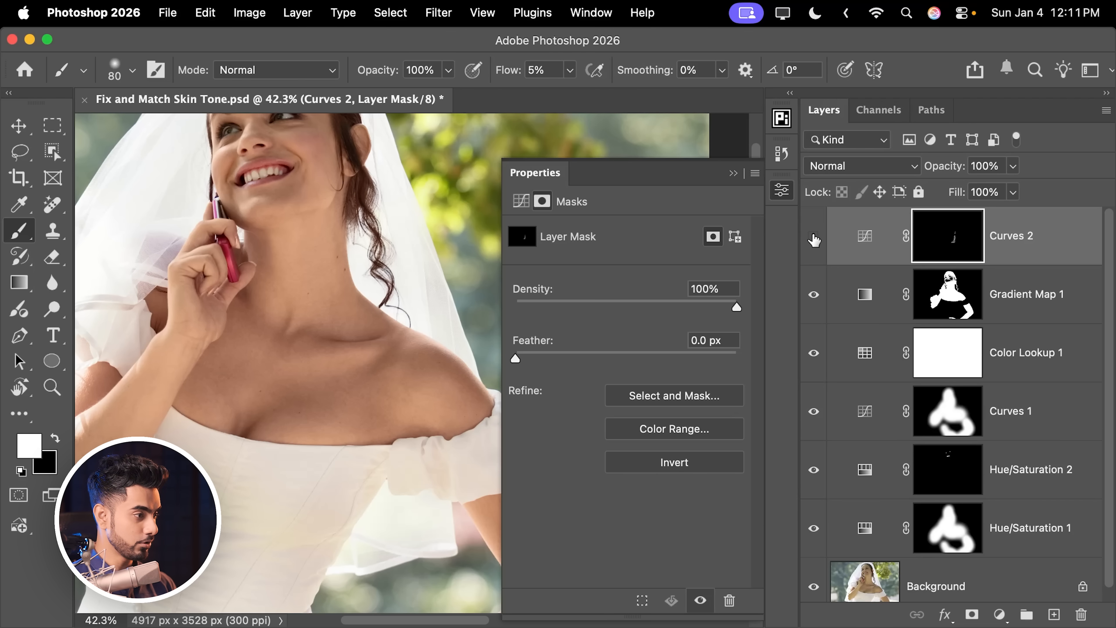
left_click(814, 238)
left_click(814, 238)
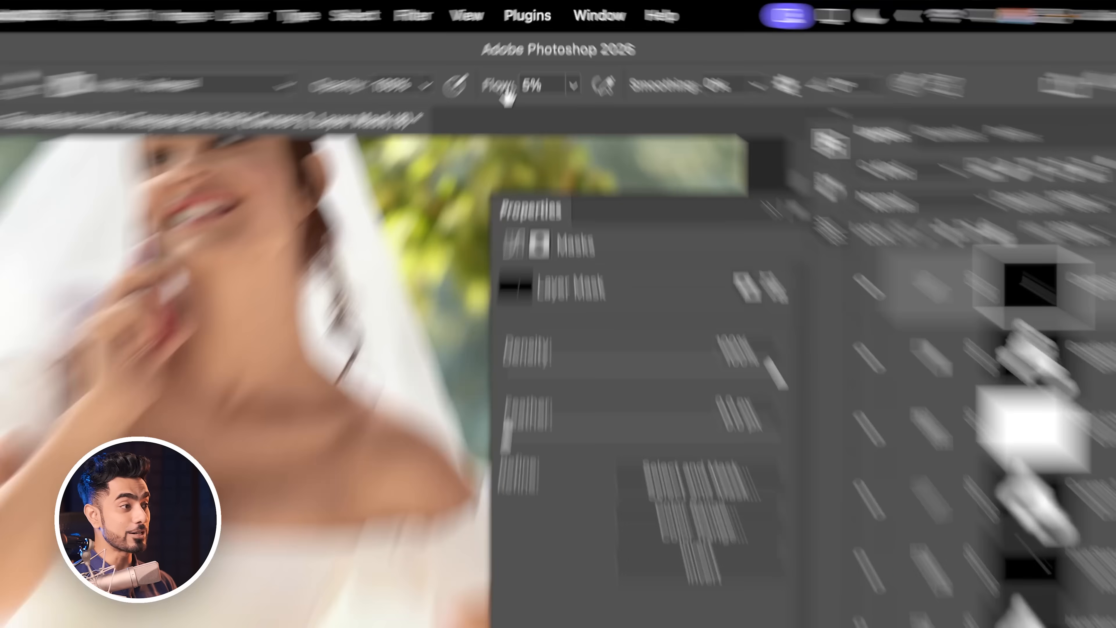
Step: Reset brush flow to 100% and stamp all visible layers into a new merged layer
left_click_drag(507, 75, 718, 83)
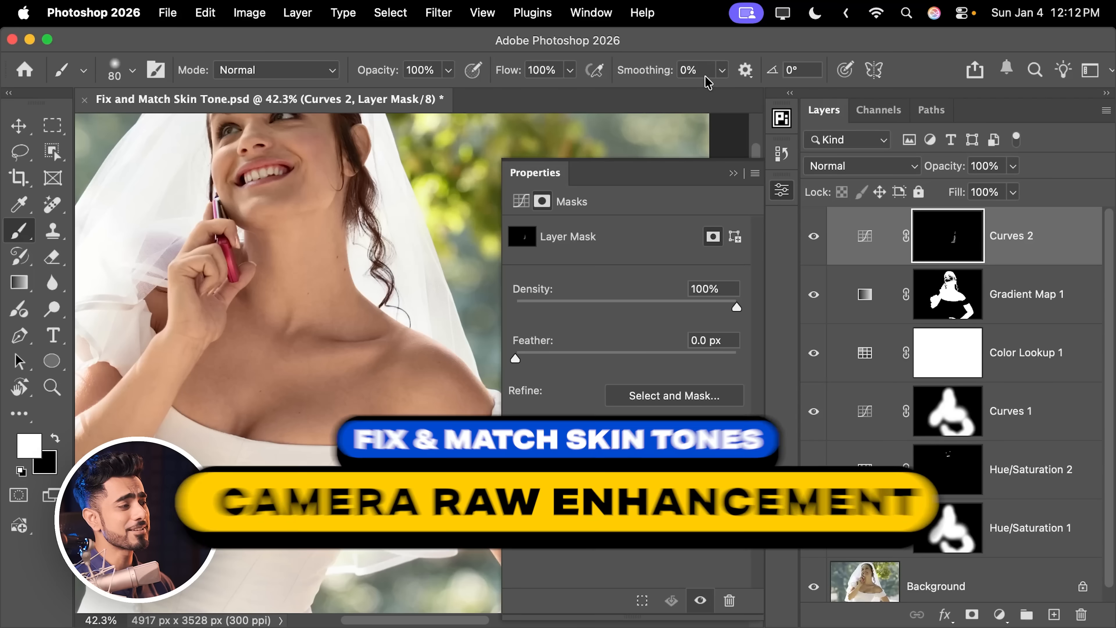
key("super+0")
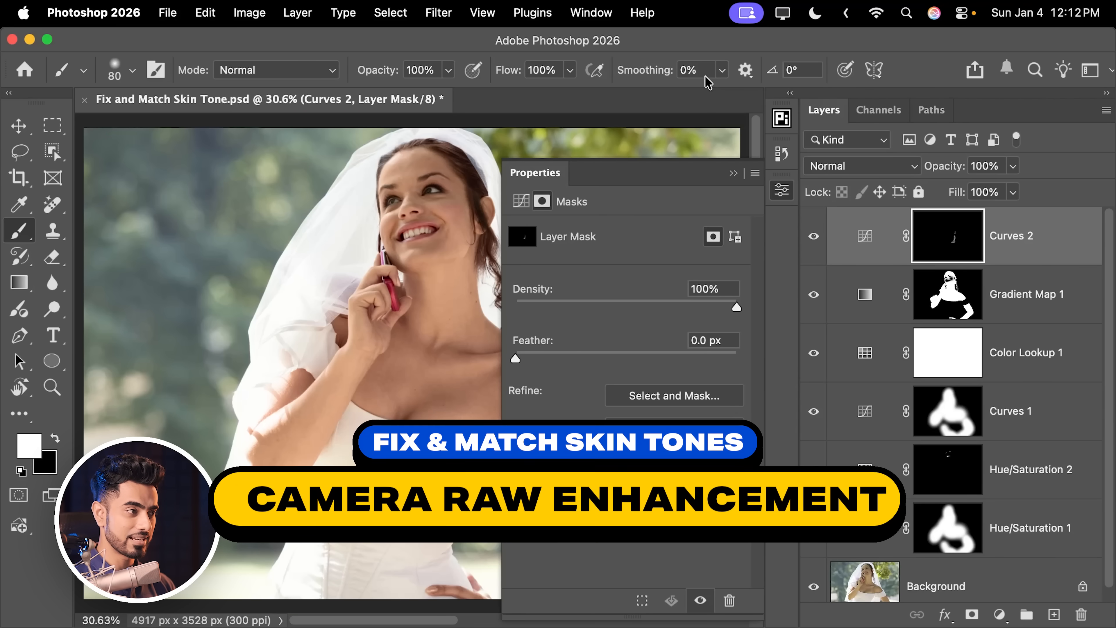
left_click(733, 173)
key("v")
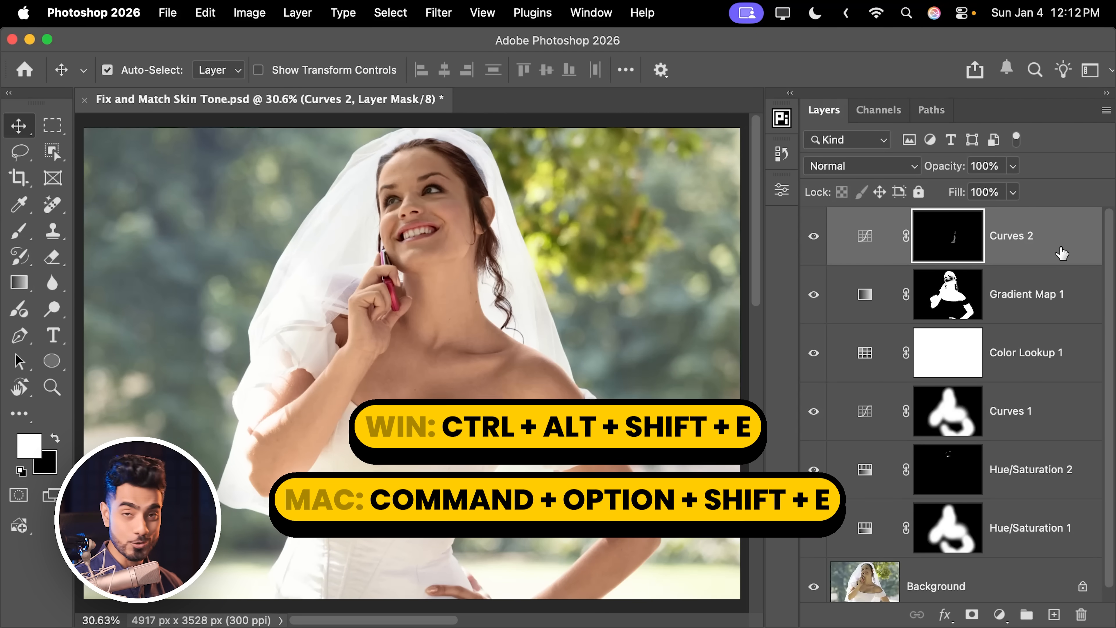
key("super+alt+shift+e")
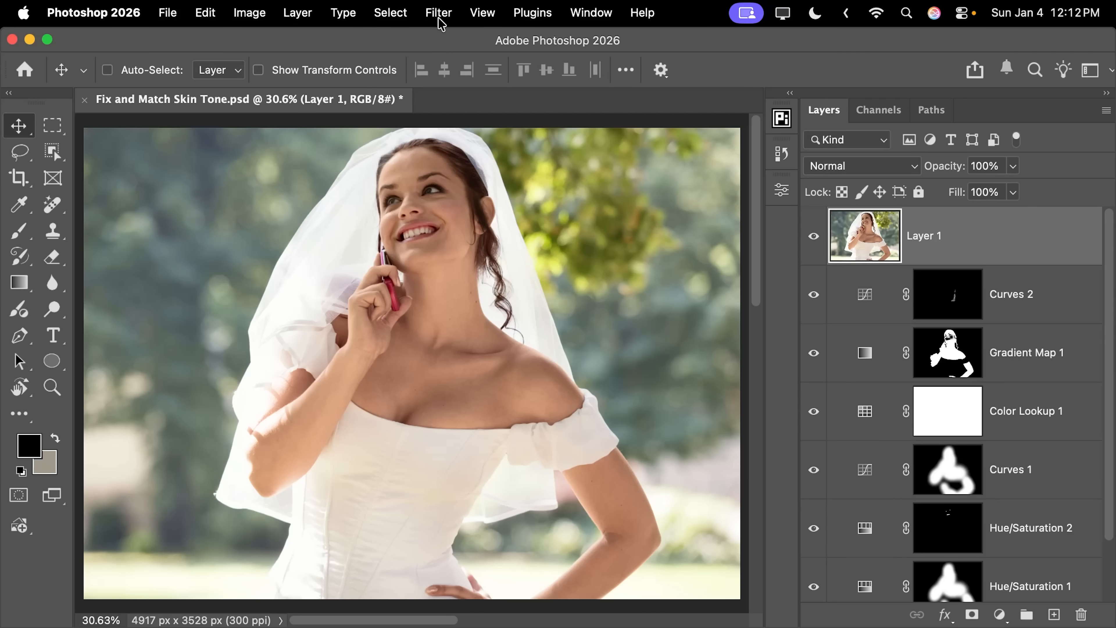
Step: Convert the merged Layer 1 for smart filters and open the Camera Raw Filter on it
left_click(439, 13)
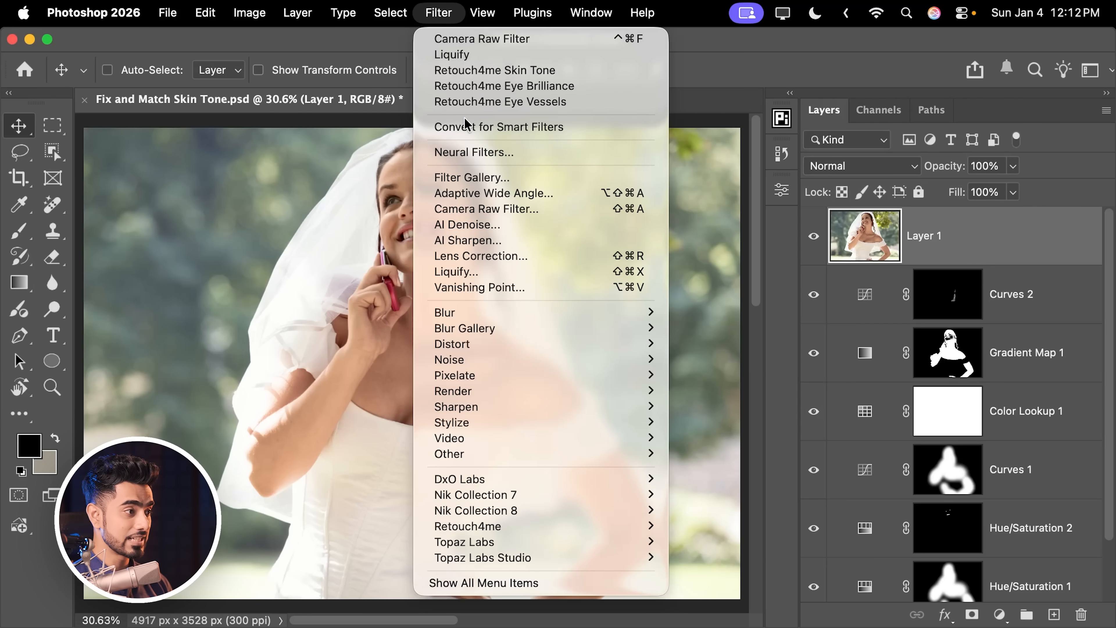
left_click(467, 128)
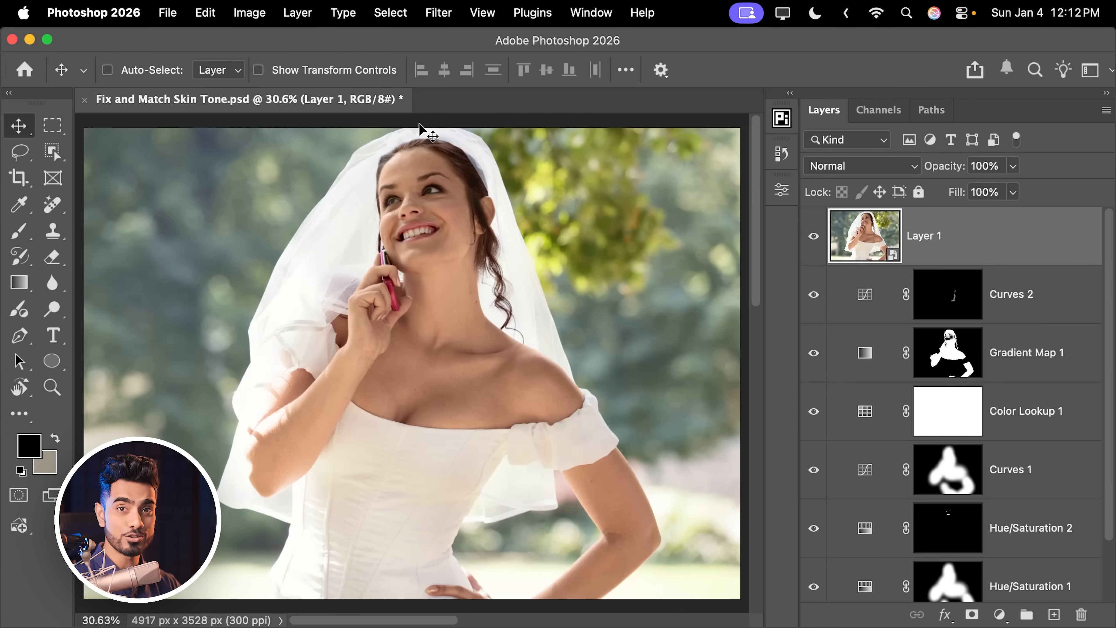
left_click(438, 13)
left_click(496, 217)
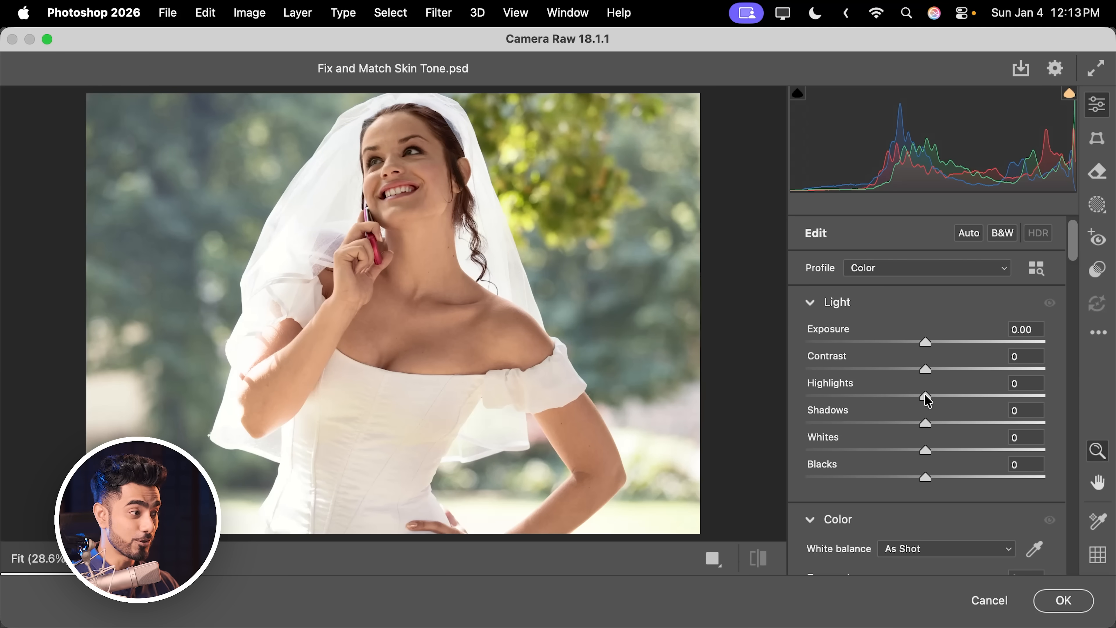
Step: Set Highlights to -100, Shadows to +28 and Whites to +47 in the Light settings
left_click_drag(925, 394, 789, 388)
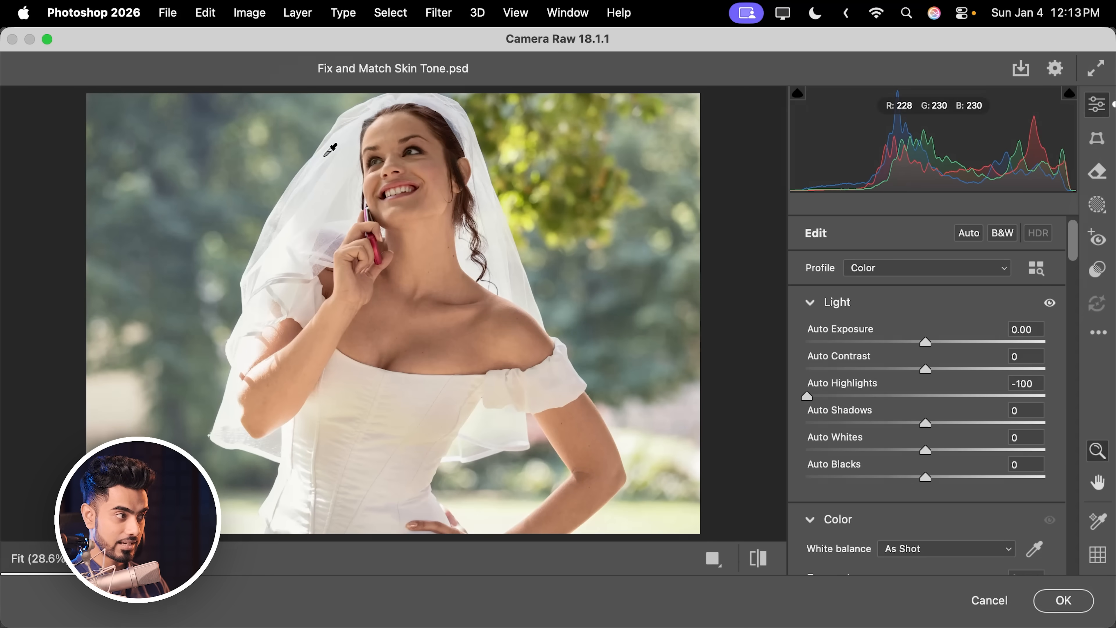
key("ctrl+shift+s")
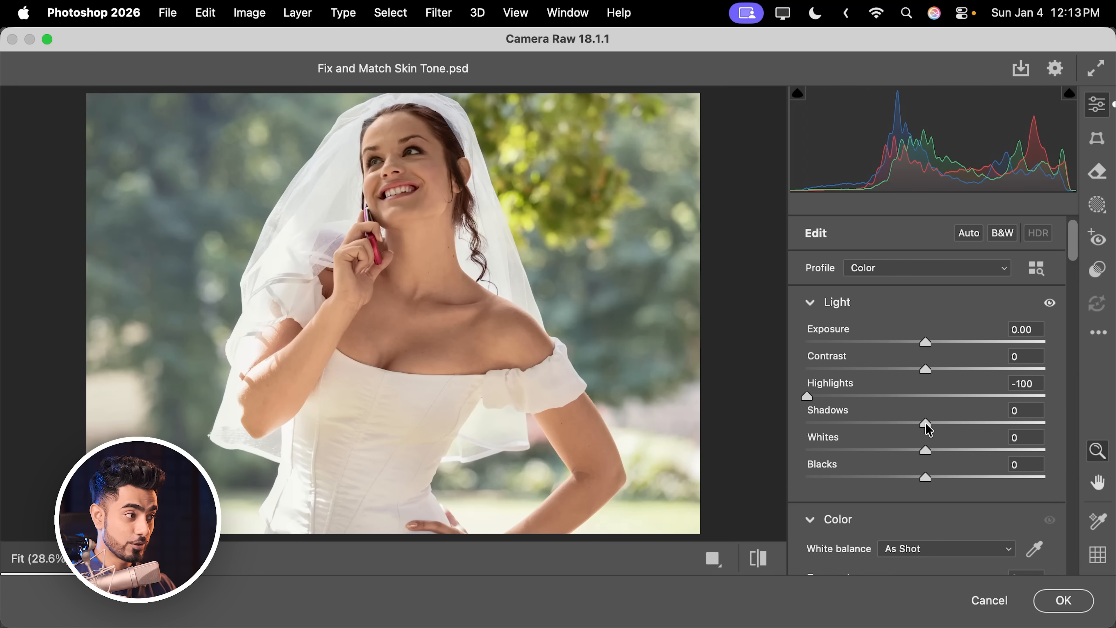
left_click_drag(925, 423, 981, 457)
key("alt")
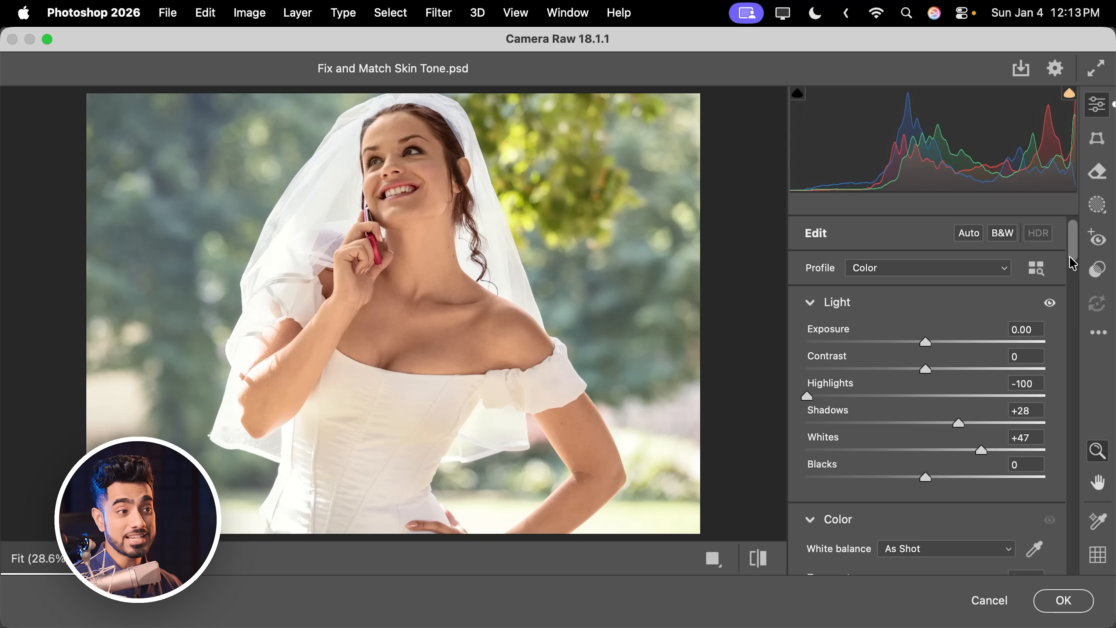
Step: Reduce Clarity to -9 and lower Texture slightly in the Effects settings
scroll(1072, 290, "down", 10)
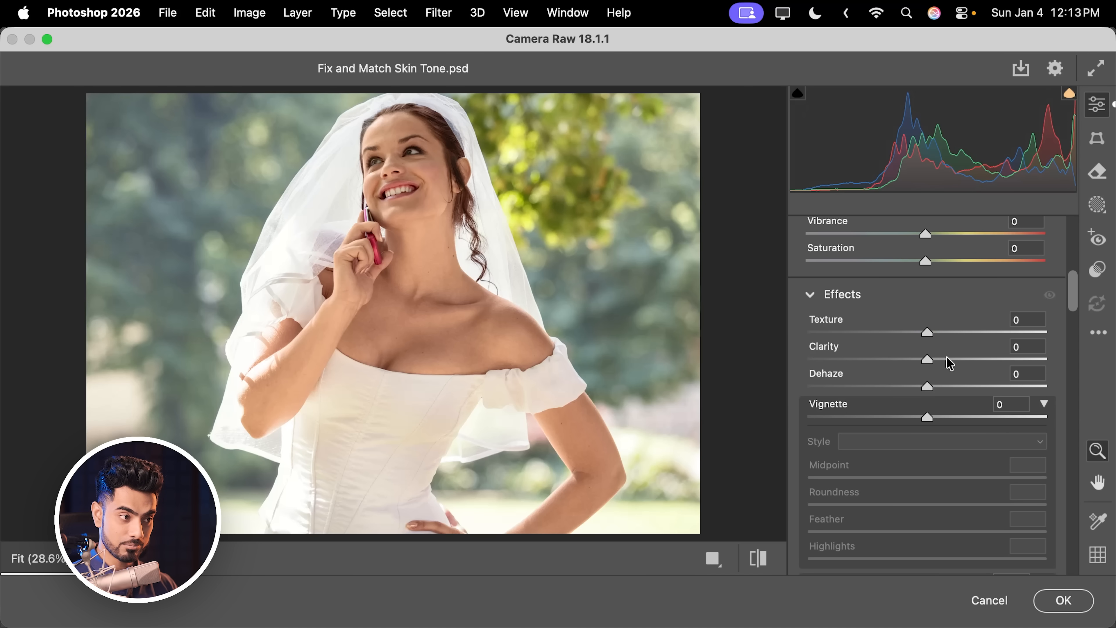
mouse_move(927, 360)
left_mouse_down()
mouse_move(952, 360)
mouse_move(911, 360)
left_mouse_up()
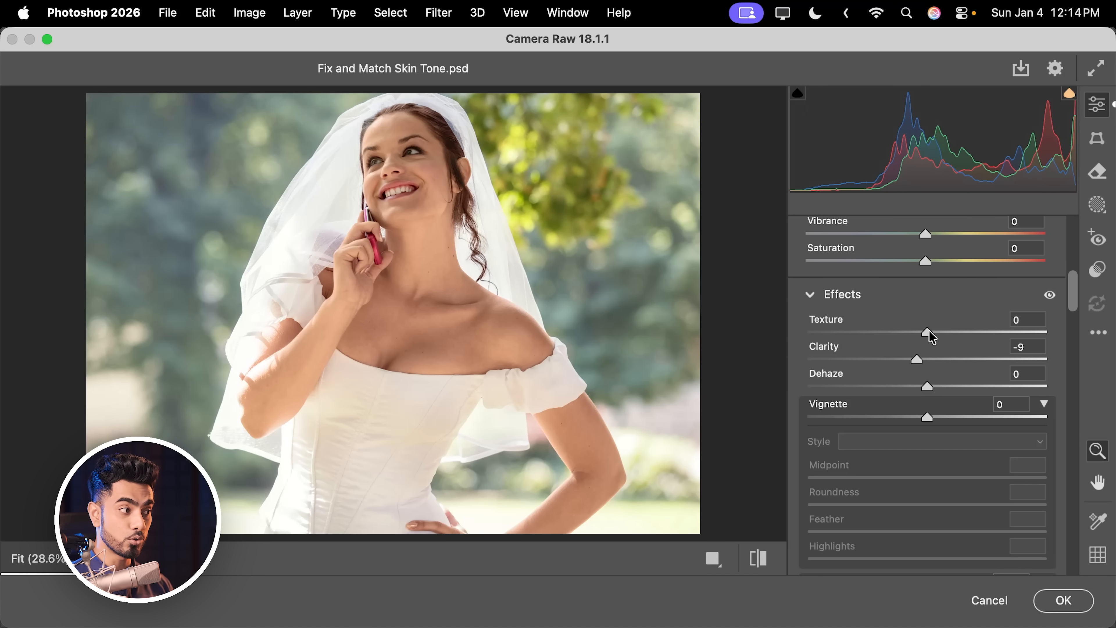
left_click_drag(929, 330, 906, 334)
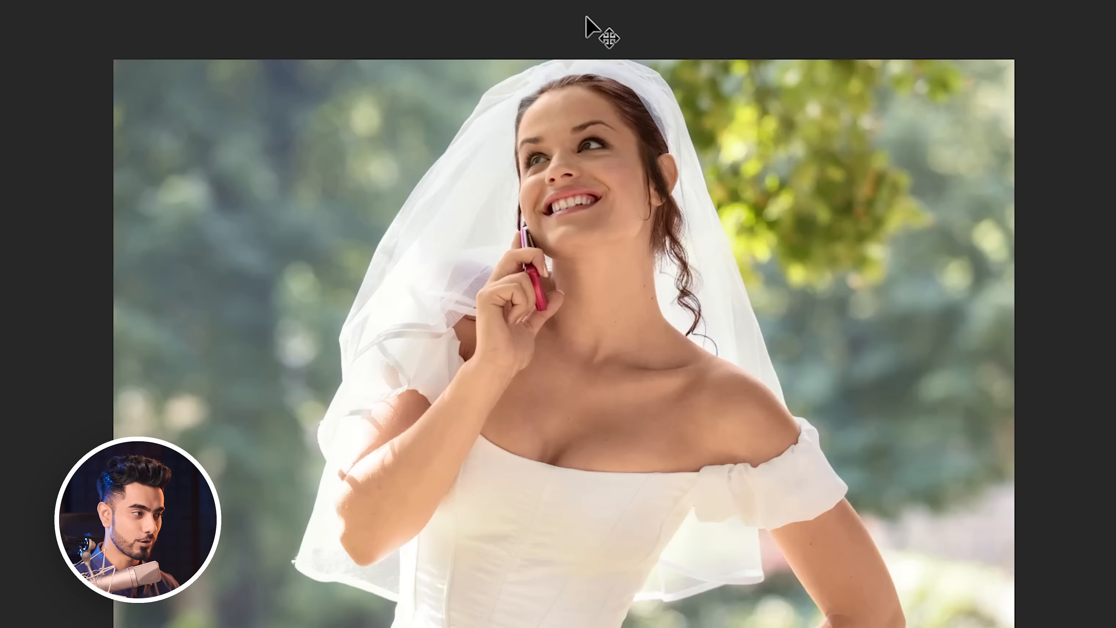
key("ctrl+minus")
key("ctrl+minus")
key("ctrl+minus")
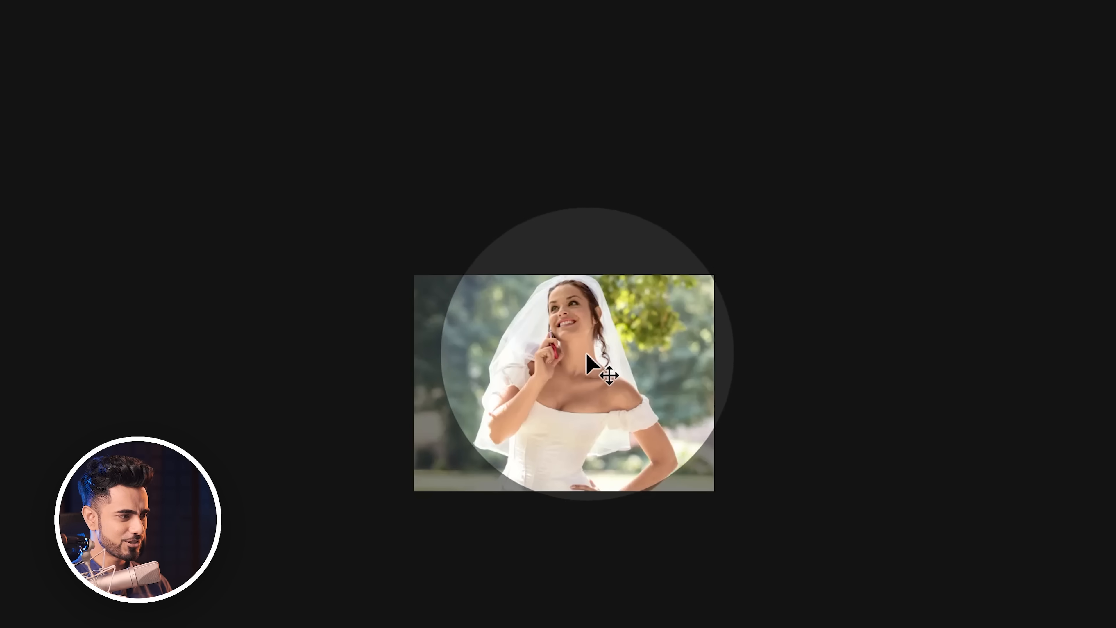
key("ctrl+plus")
key("ctrl+plus")
key("ctrl+plus")
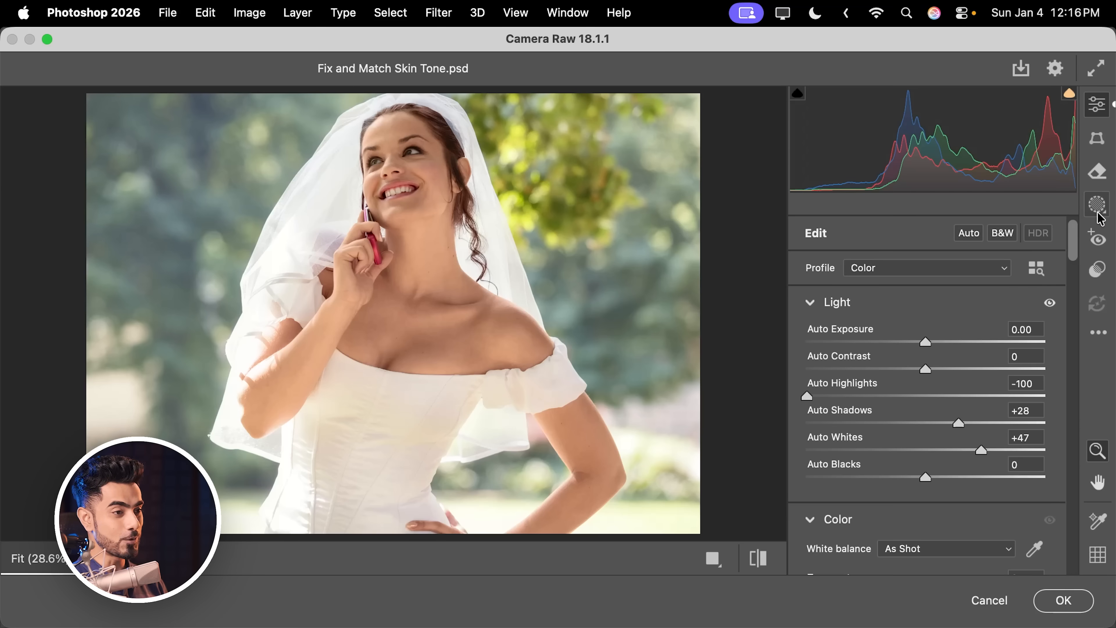
Step: Create a new Brush mask and paint it over the bride's neck
left_click(1098, 208)
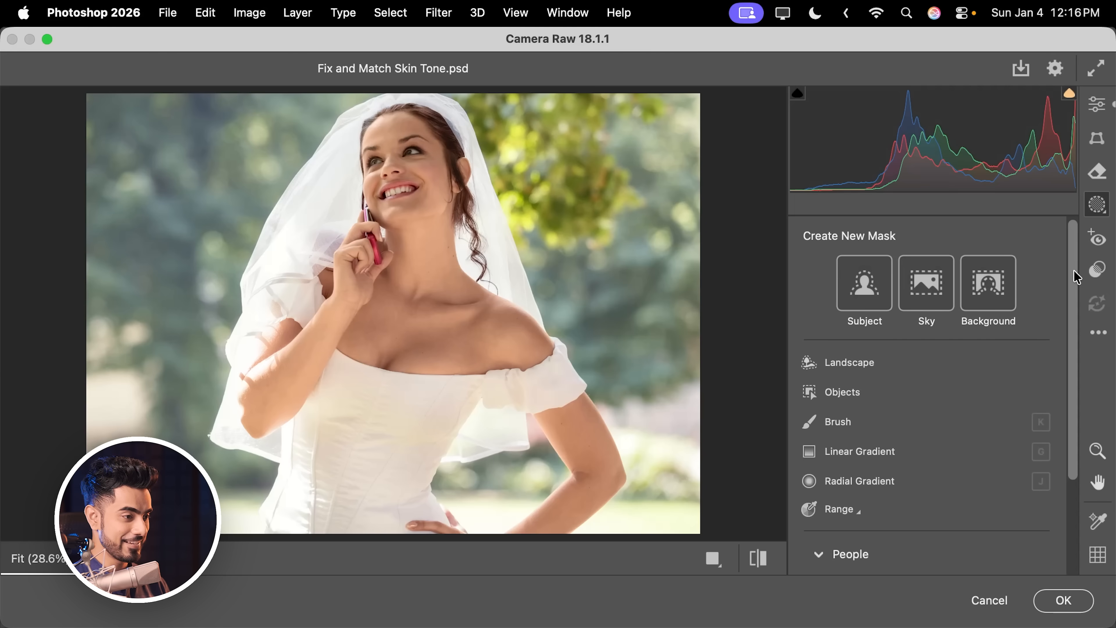
scroll(1077, 286, "down", 1)
left_click(844, 396)
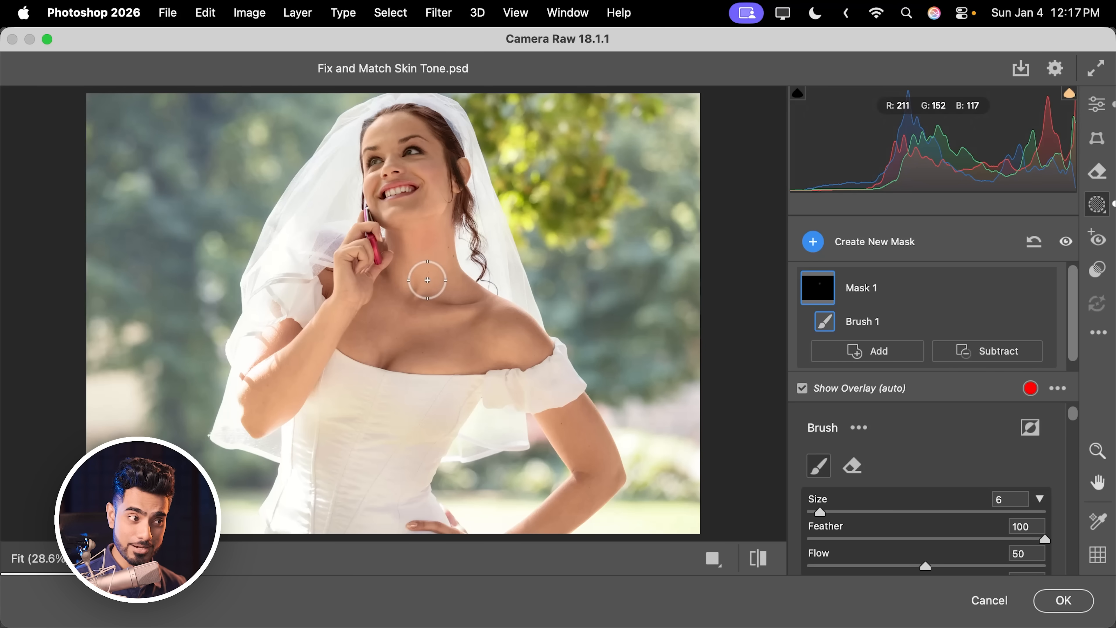
scroll(1072, 444, "down", 4)
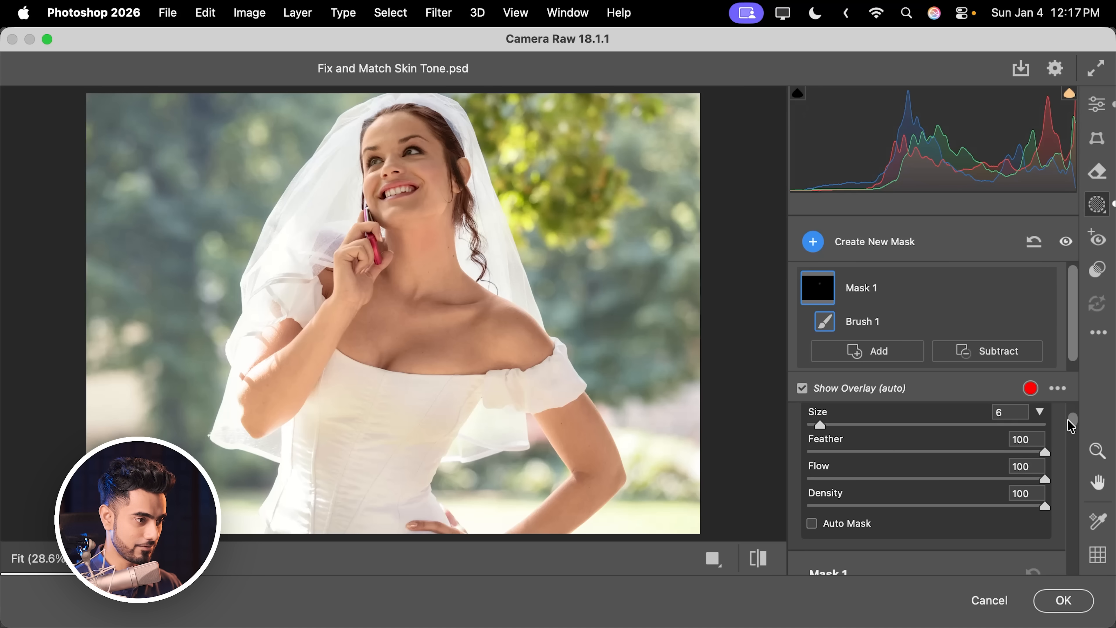
scroll(1072, 424, "up", 4)
mouse_move(421, 238)
left_mouse_down()
mouse_move(428, 267)
mouse_move(419, 252)
mouse_move(433, 240)
left_mouse_up()
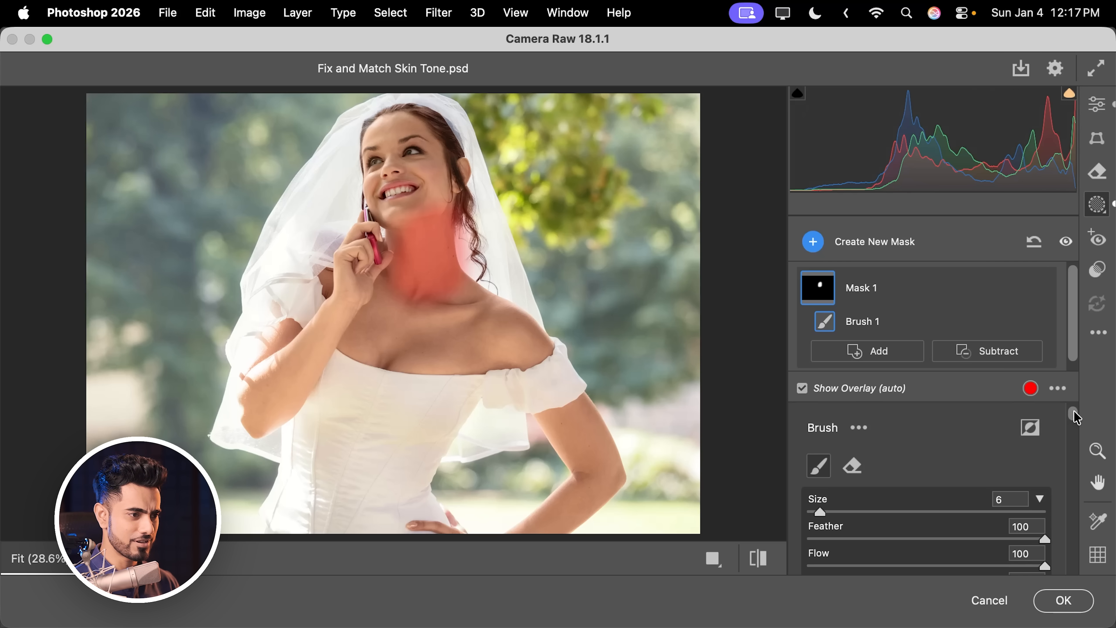
Step: Set the neck mask's Shadows to -70 and Tint to +6
left_click_drag(1075, 417, 1069, 456)
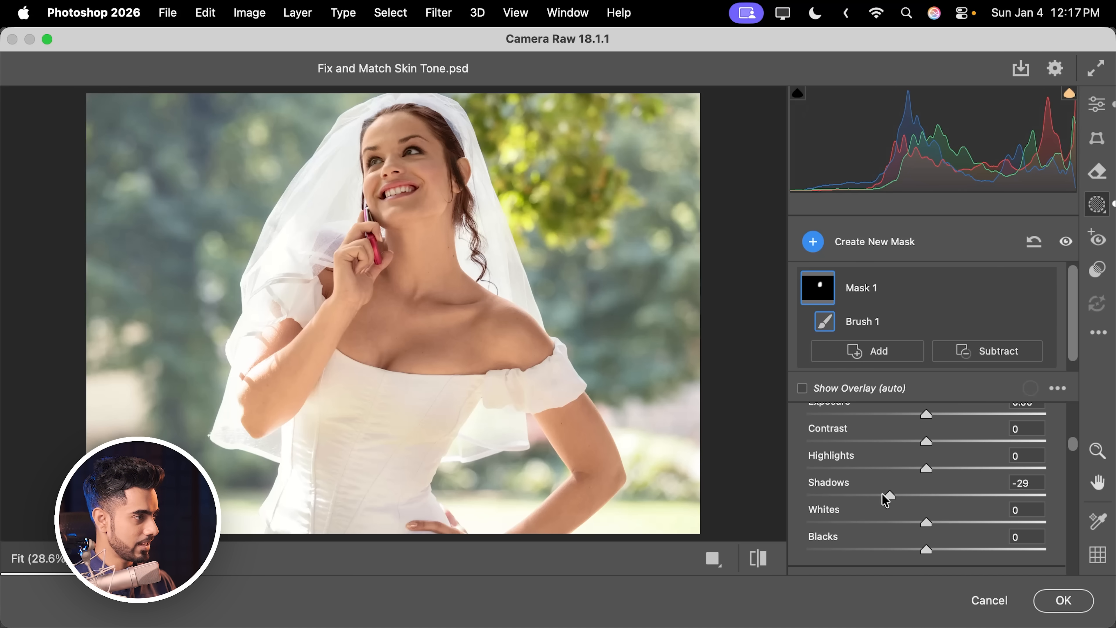
left_click_drag(886, 499, 844, 496)
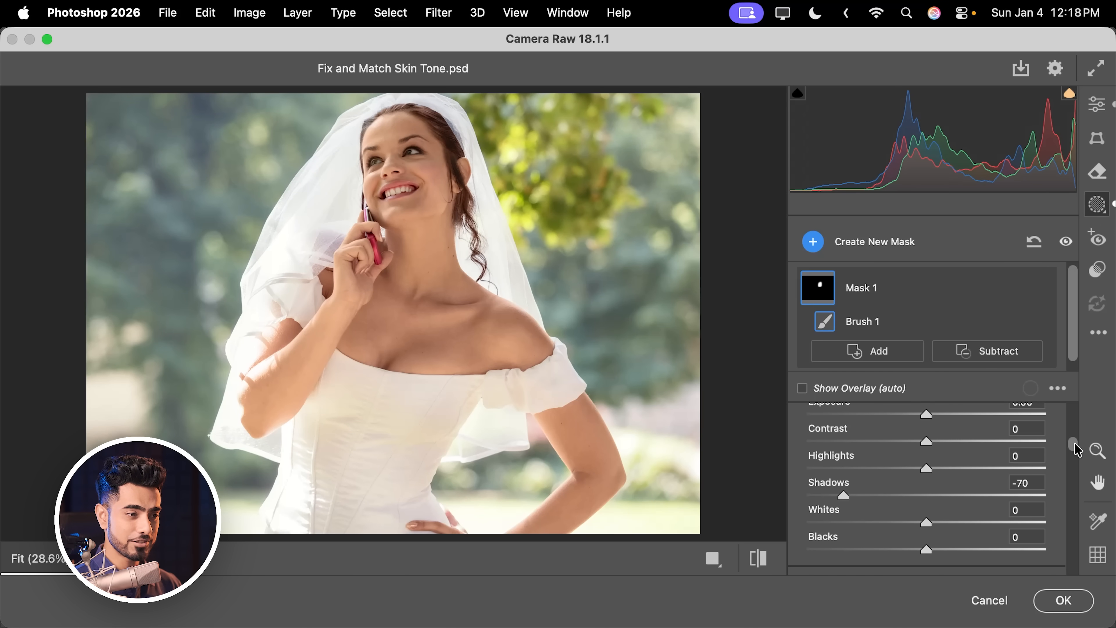
scroll(1077, 449, "down", 5)
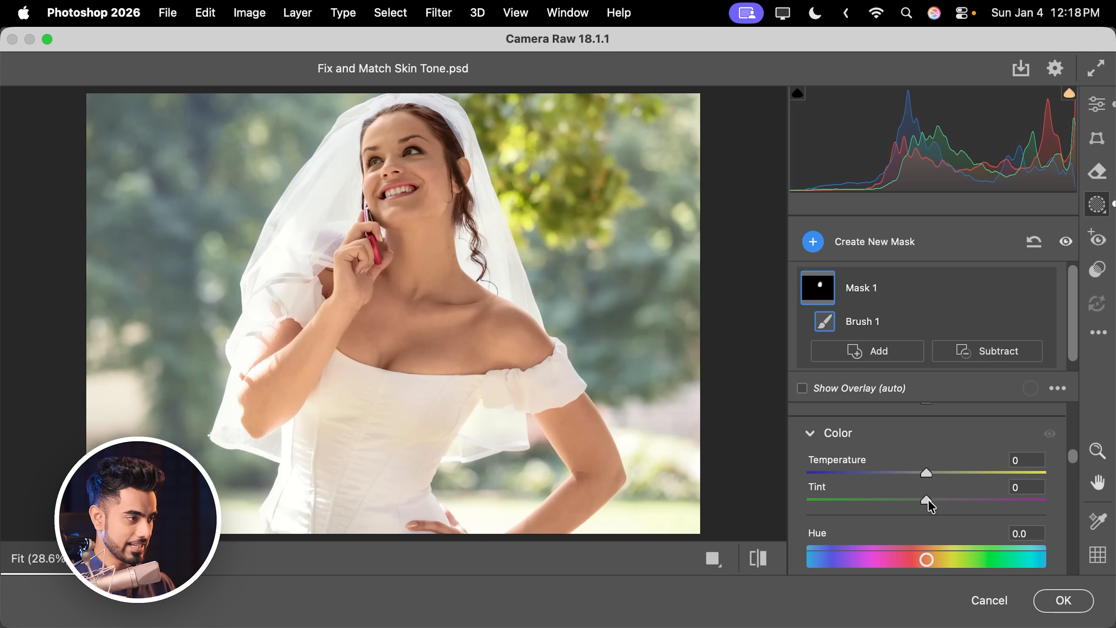
left_click_drag(928, 500, 935, 501)
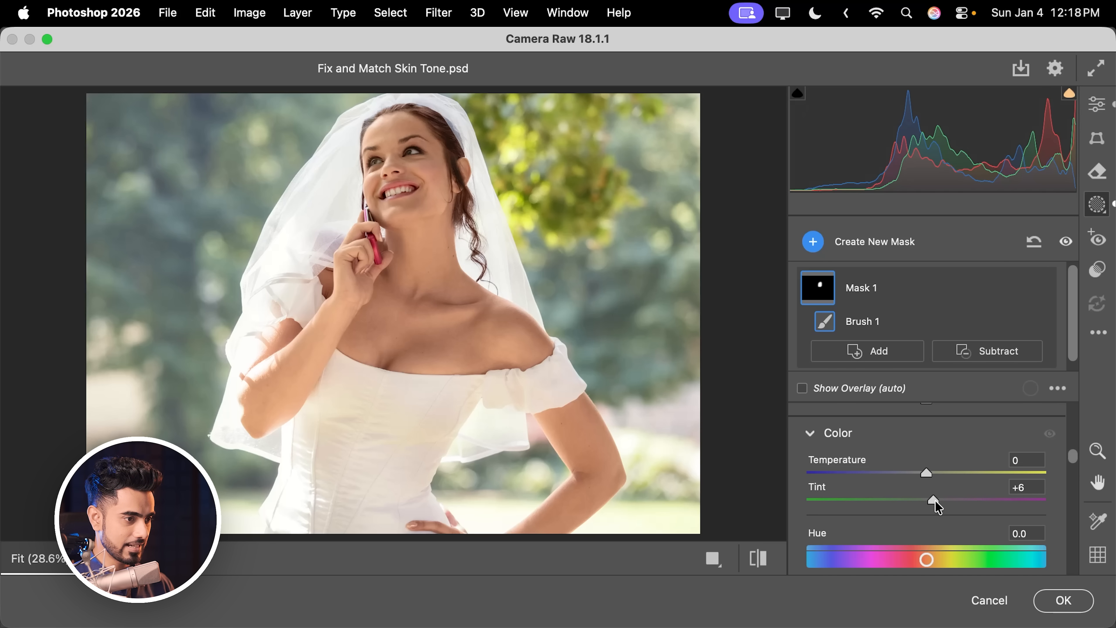
Step: Raise the global Exposure to +0.20 and apply the Camera Raw filter
left_click(1097, 104)
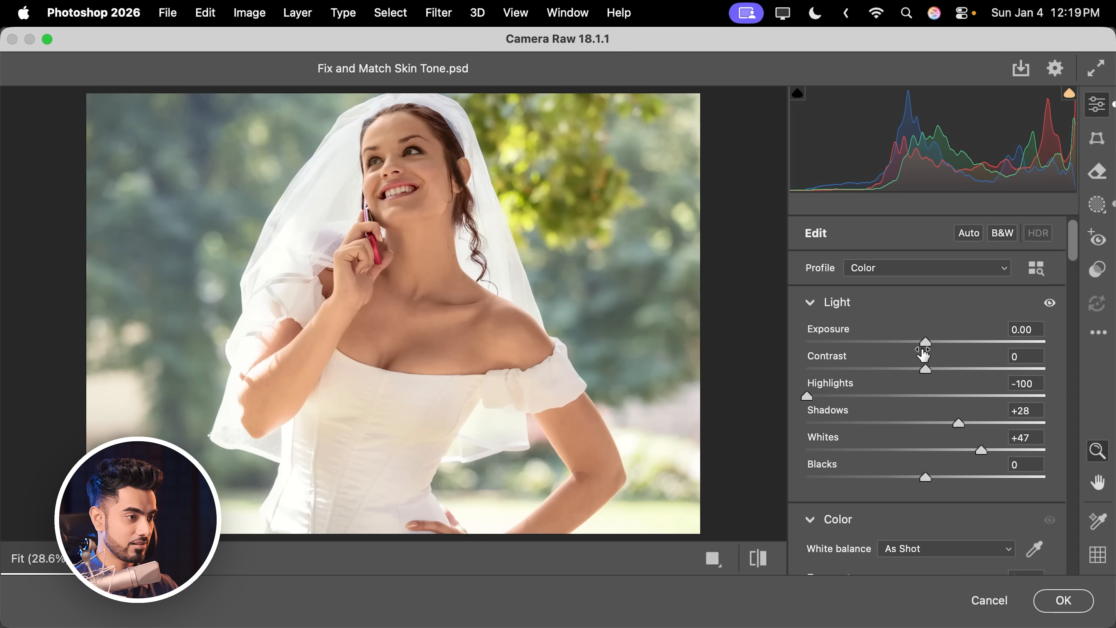
left_click_drag(923, 342, 928, 343)
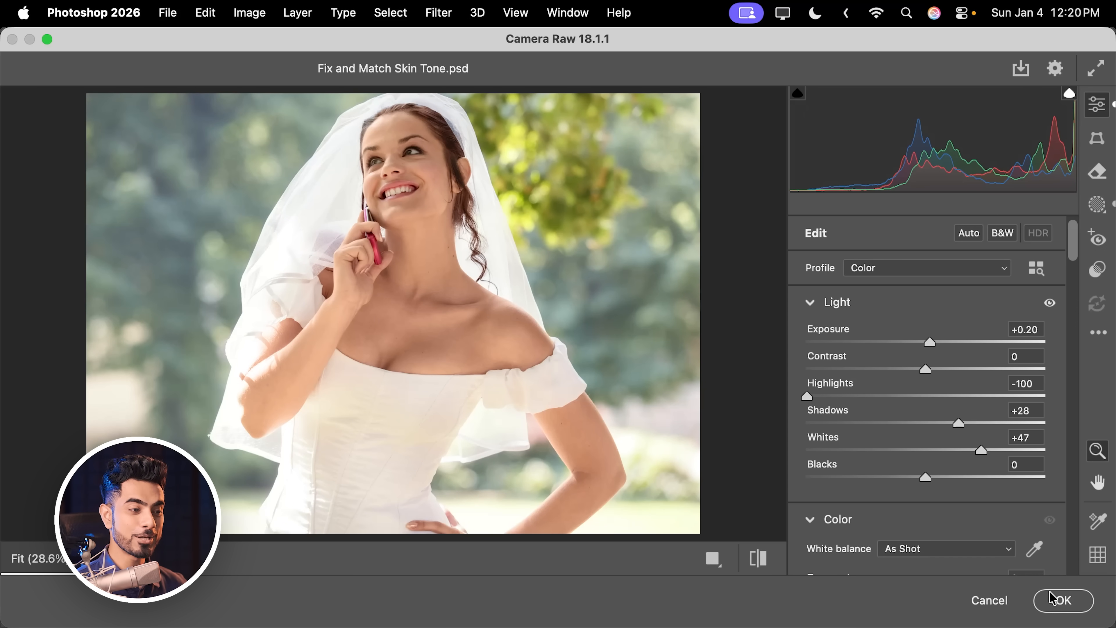
key("Return")
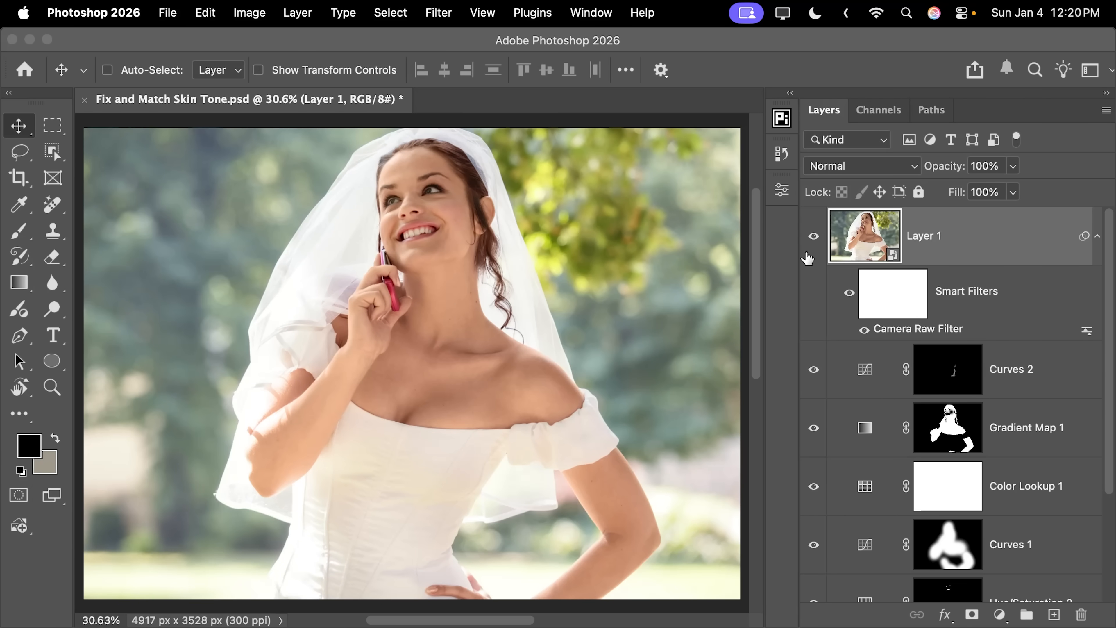
Step: Show only the Background layer to compare the original with the edited result
left_click_drag(1110, 357, 1092, 521)
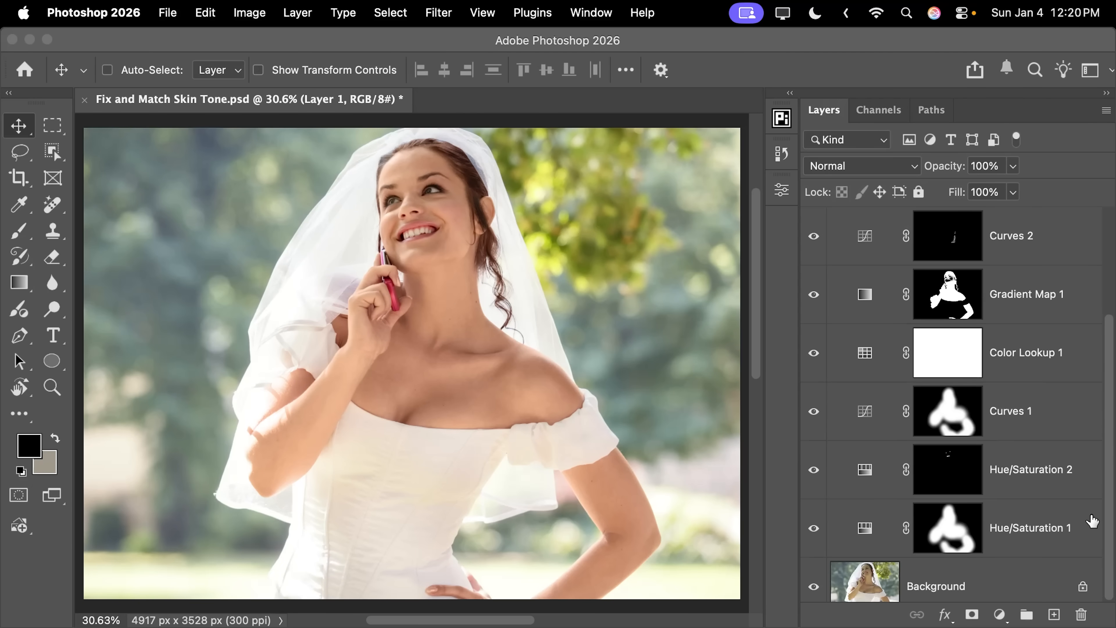
left_click(814, 586, "alt")
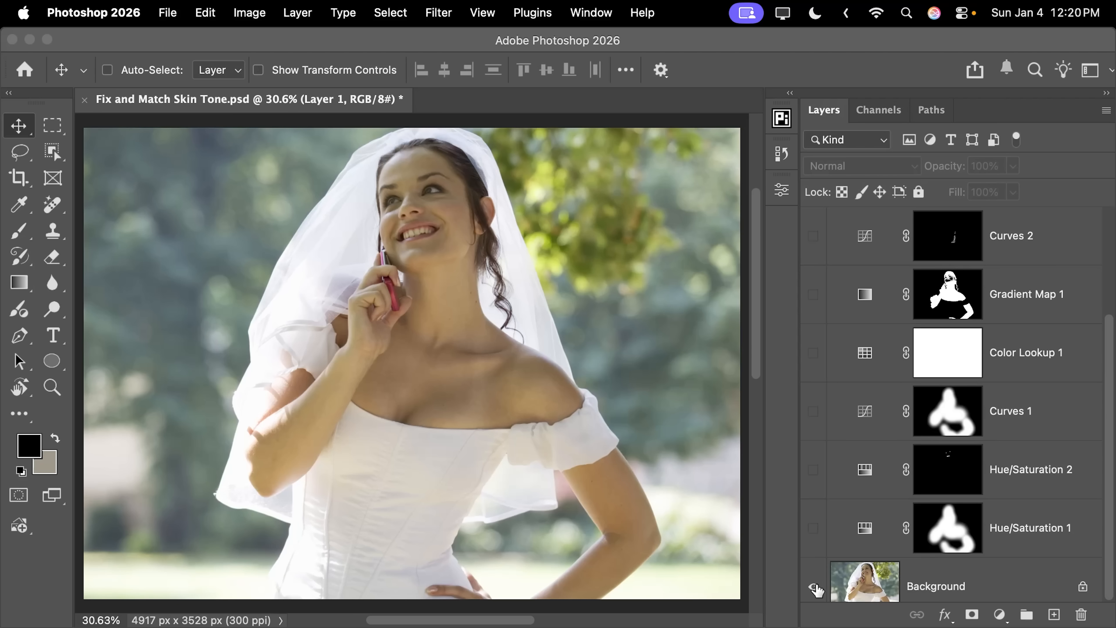